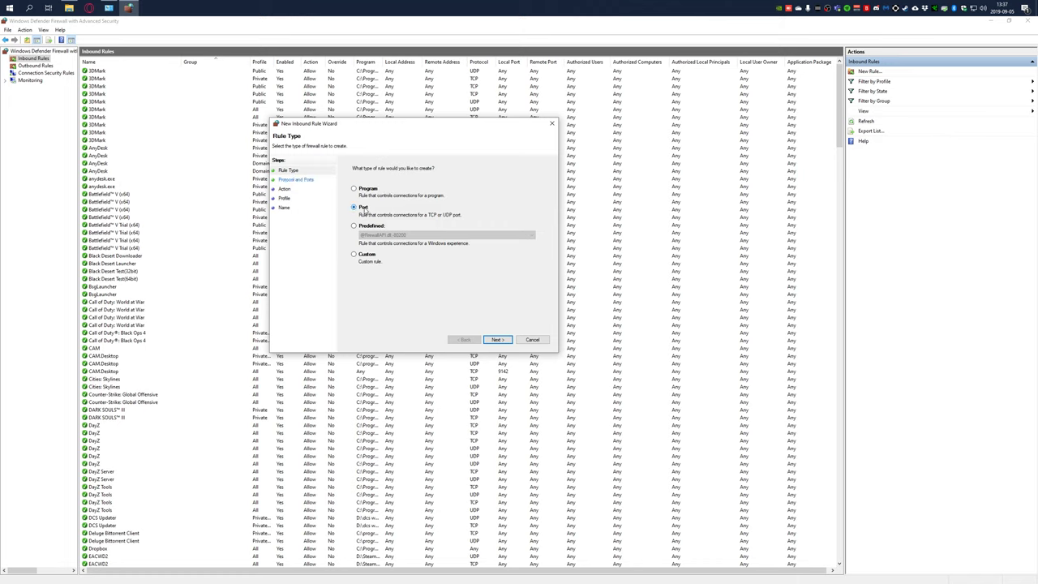
Make the inbound rule a Program rule and browse its program path to C:\Program Files (x86)\Steam\steamapps\common\DayZServer
click(371, 193)
click(496, 339)
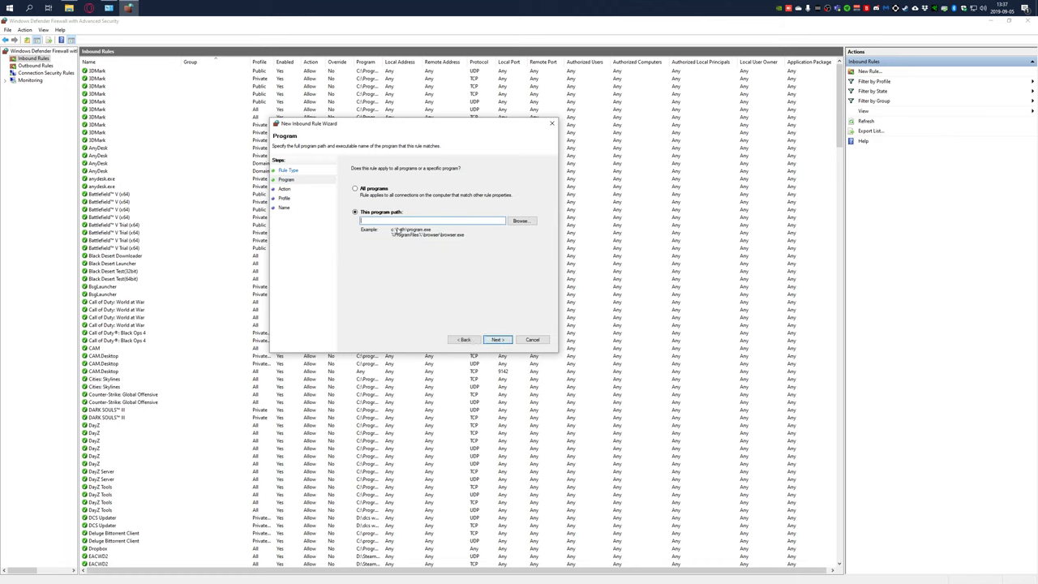
click(521, 222)
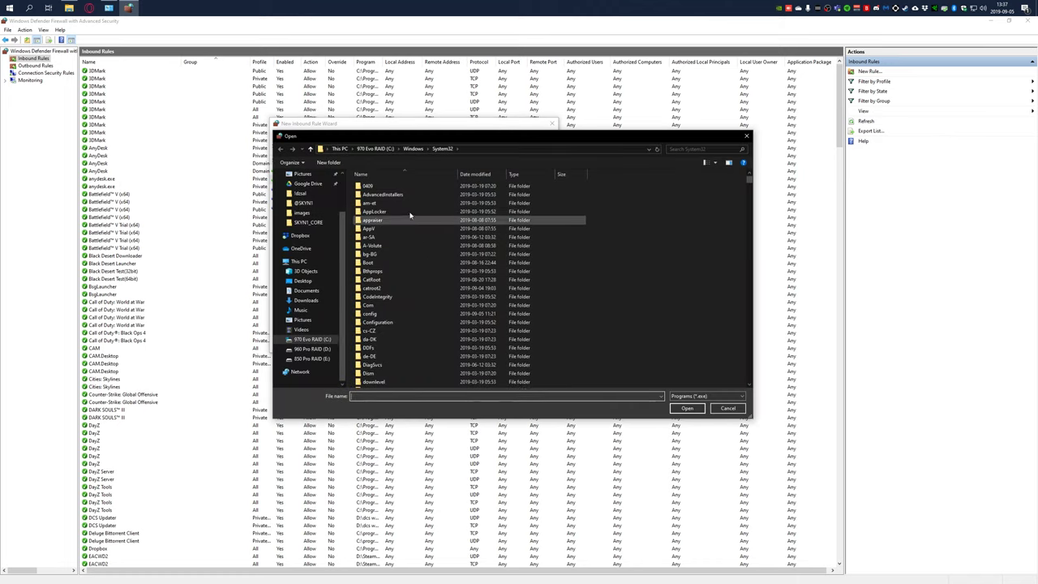
click(388, 149)
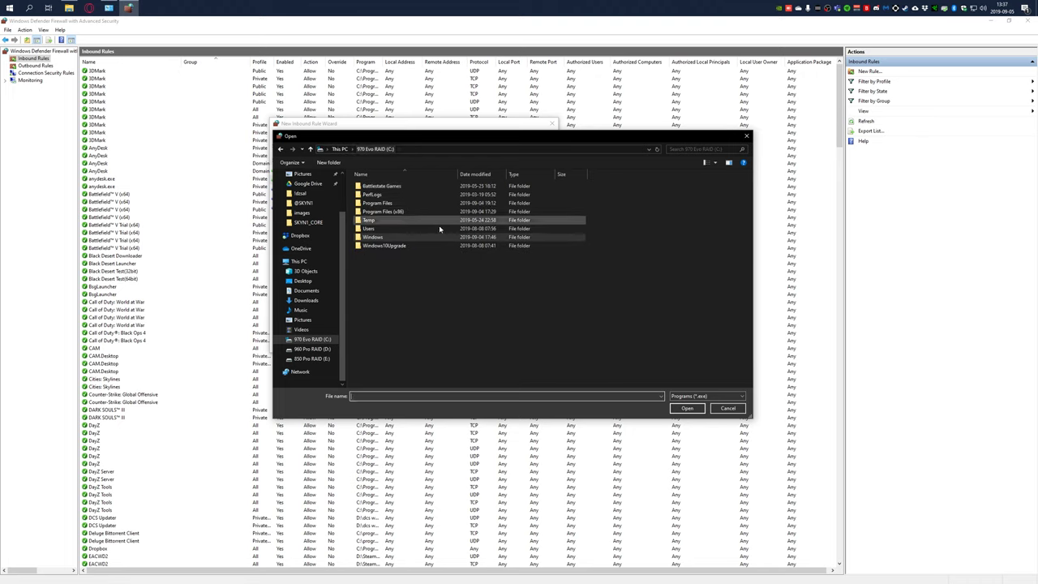
double_click(385, 213)
scroll(381, 340, down, 5)
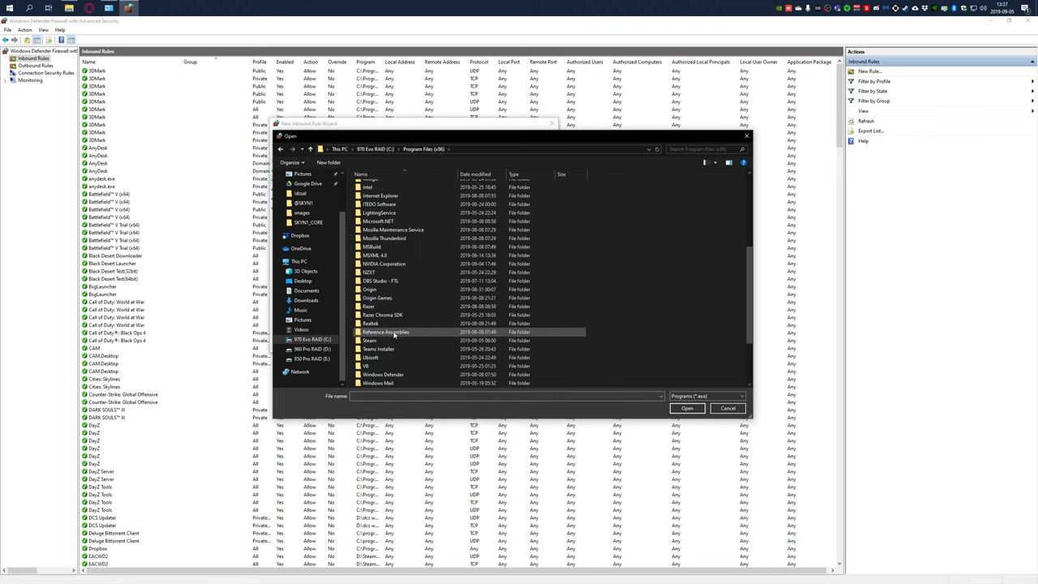
double_click(371, 339)
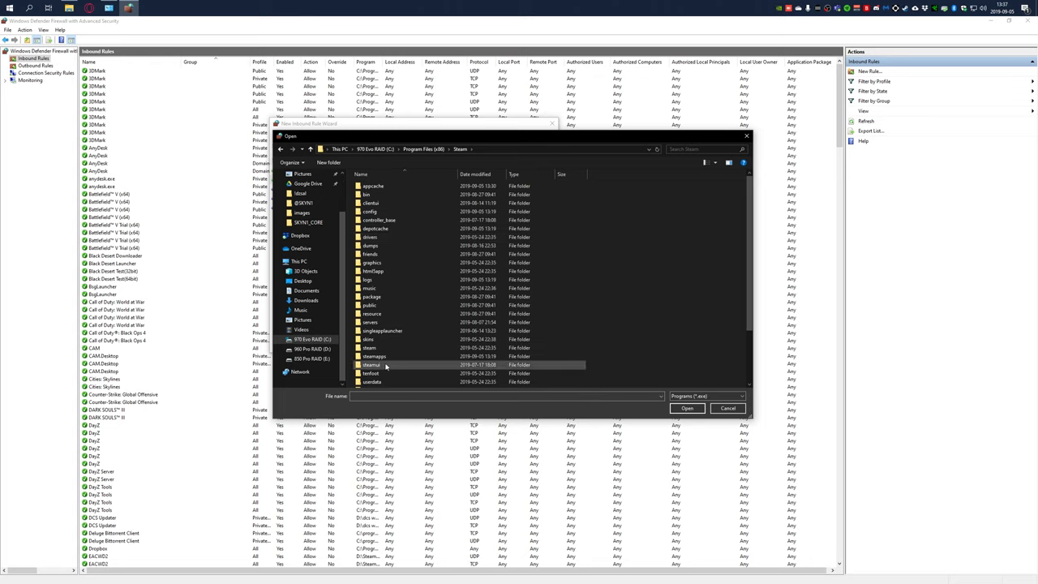
double_click(375, 356)
double_click(381, 186)
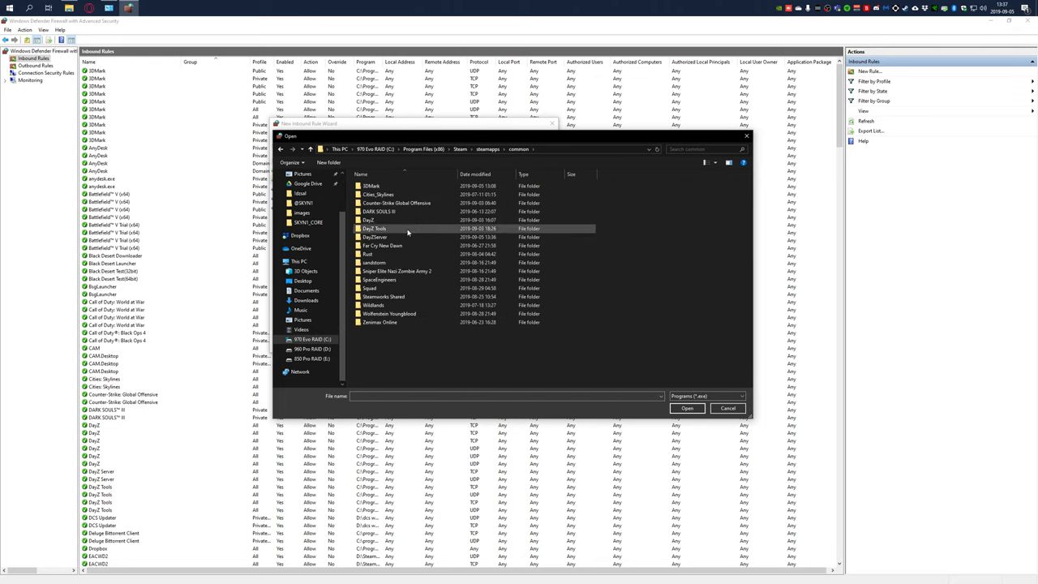
double_click(372, 236)
Copy the DayZServer folder path and choose DayZServer_x64.exe as the inbound rule's program
click(381, 246)
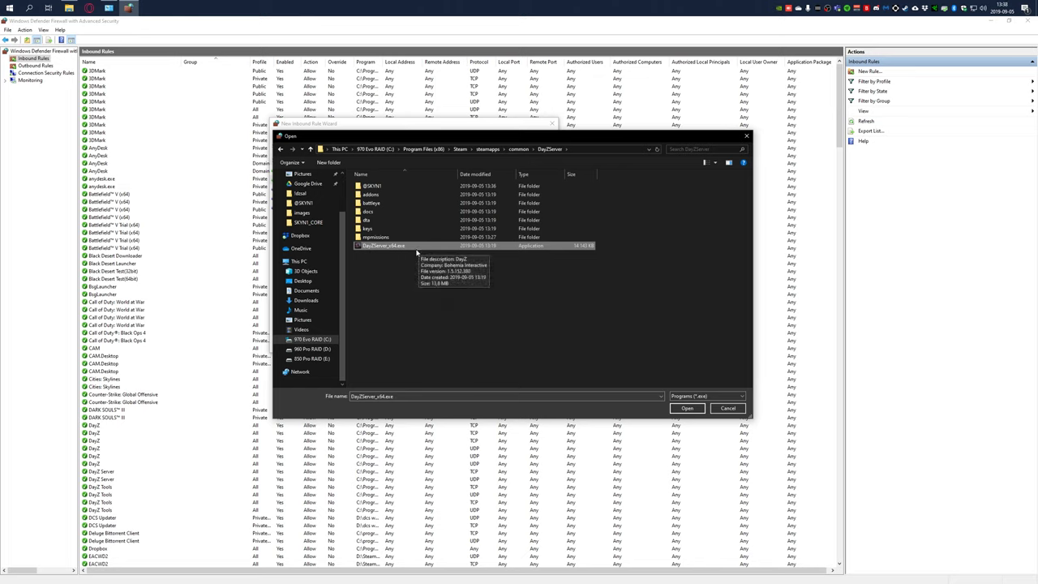
click(583, 154)
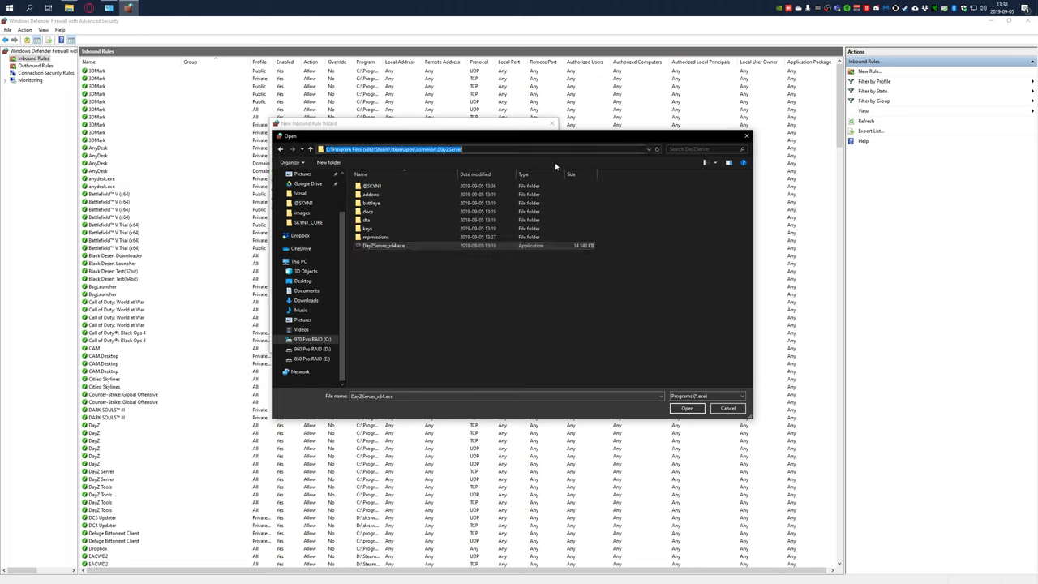
key(ctrl+a)
key(ctrl+c)
click(431, 303)
click(387, 247)
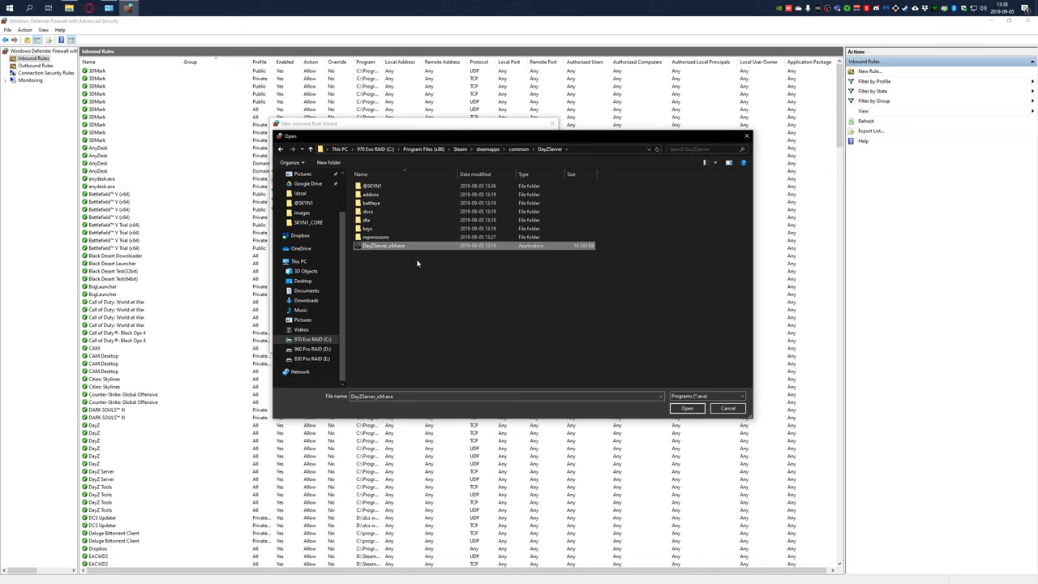
click(685, 408)
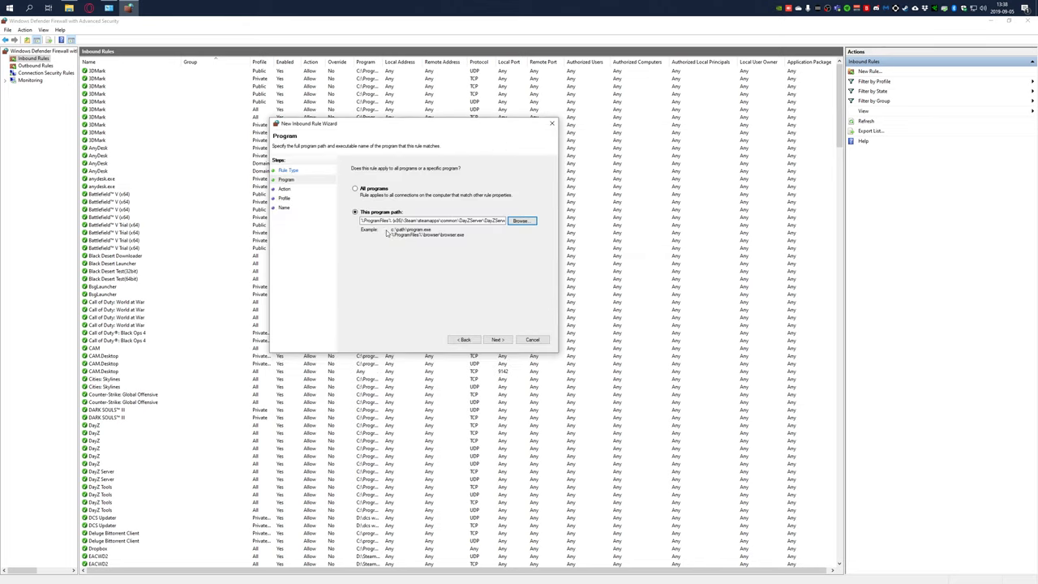
Allow the connection for the Domain, Private and Public profiles and finish the inbound rule under the name DAYZSERVER_IN
click(496, 339)
click(497, 339)
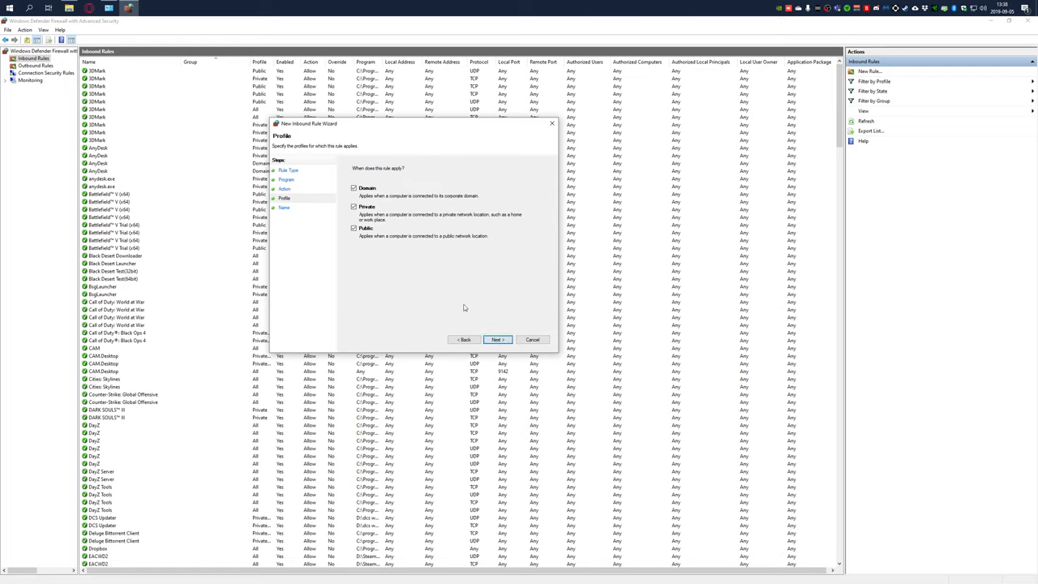
click(497, 339)
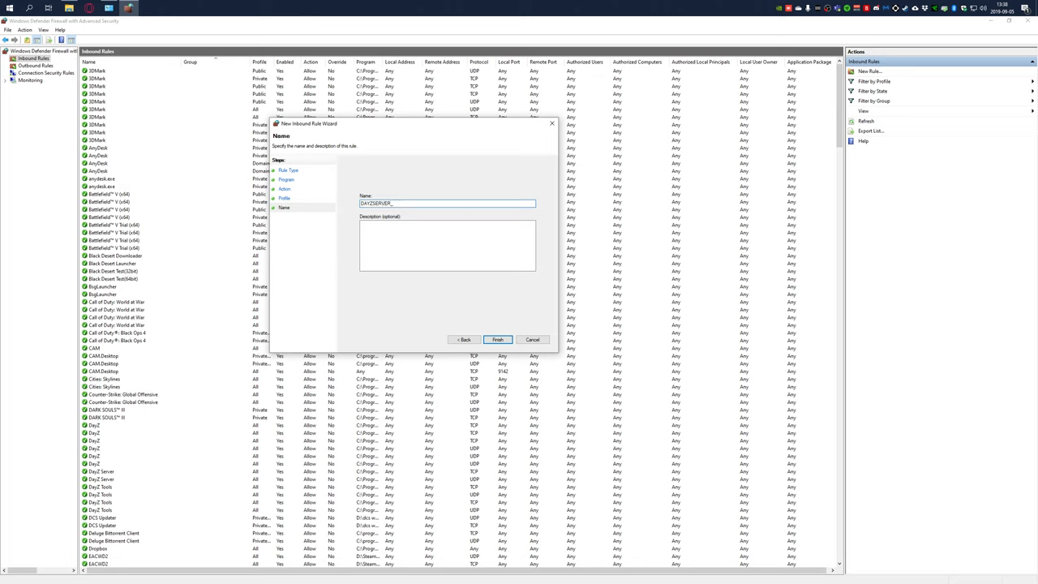
click(497, 339)
Start a new outbound rule of type Program and choose DayZServer_x64.exe from the DayZServer folder as its program
click(23, 96)
click(30, 67)
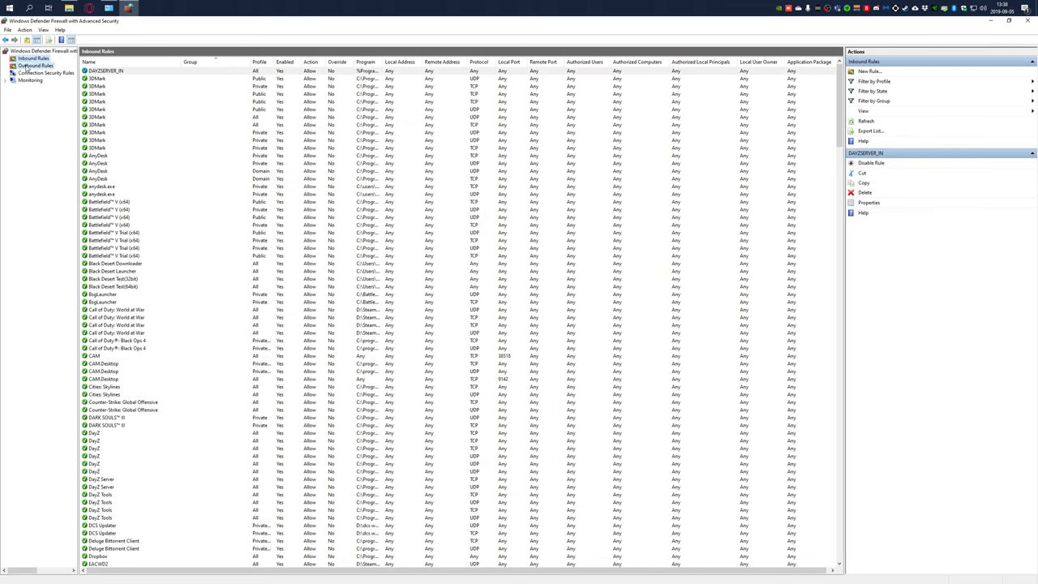
click(867, 72)
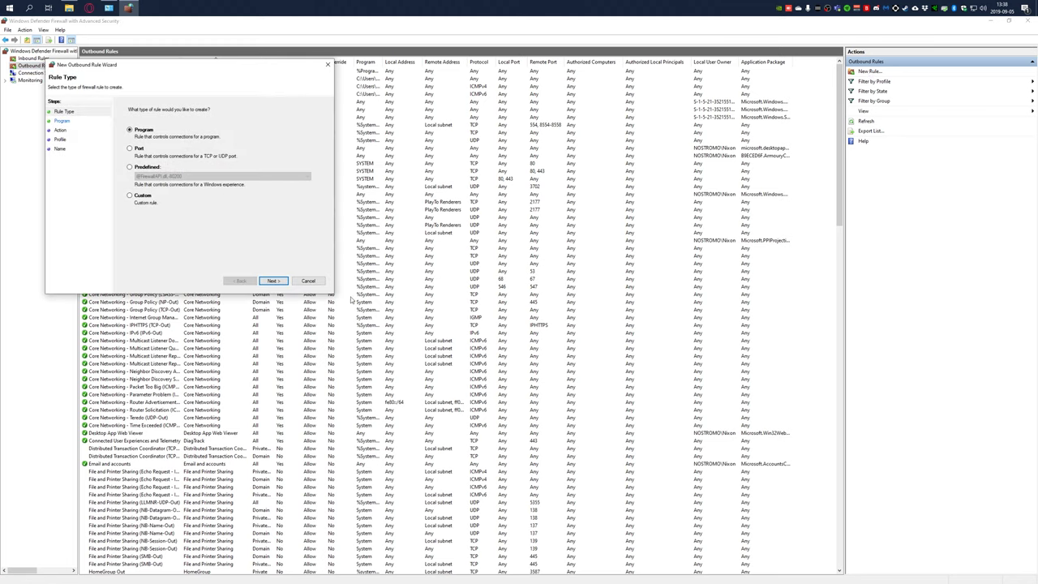
click(572, 357)
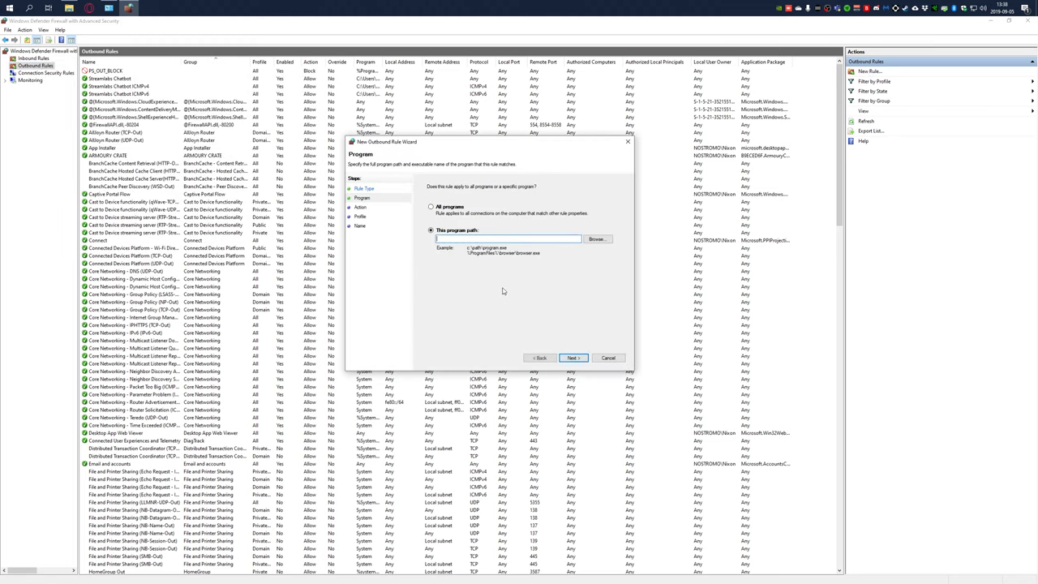
key(ctrl+v)
click(596, 240)
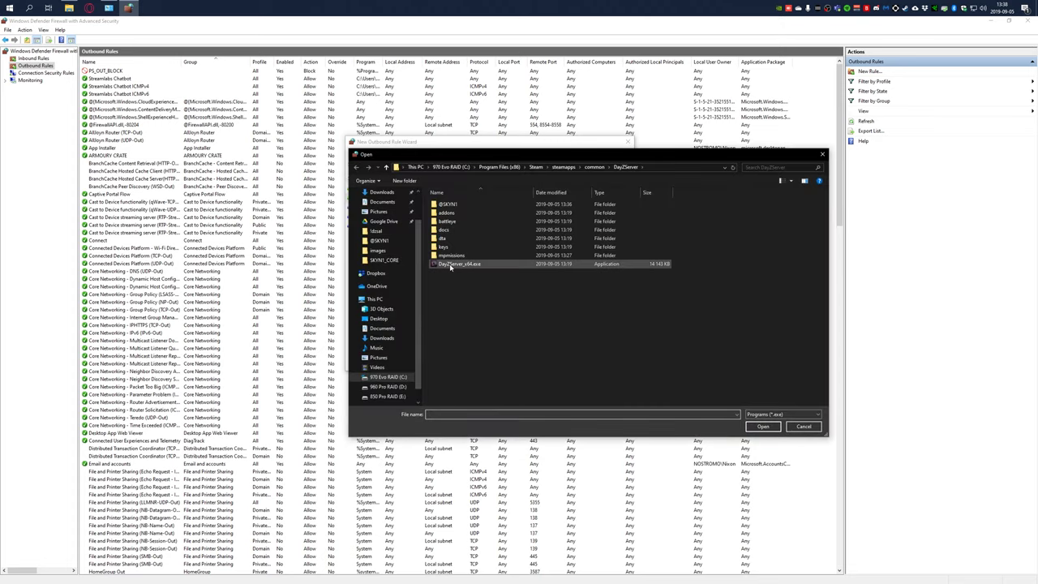
double_click(453, 264)
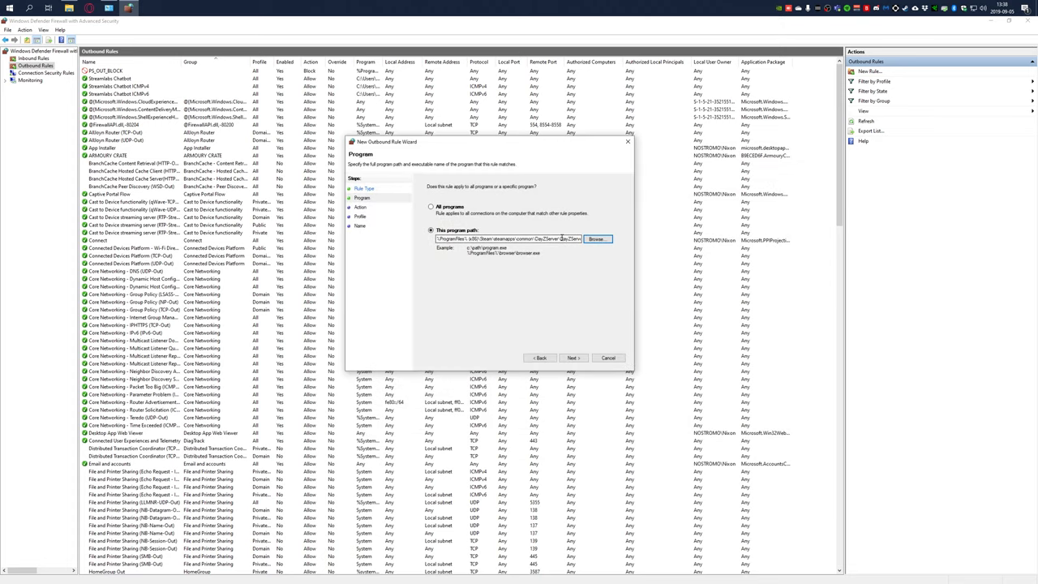
Set the outbound rule to allow the connection, keep the profiles as offered, and finish it under the name DAYZSERVER_OUT
click(573, 357)
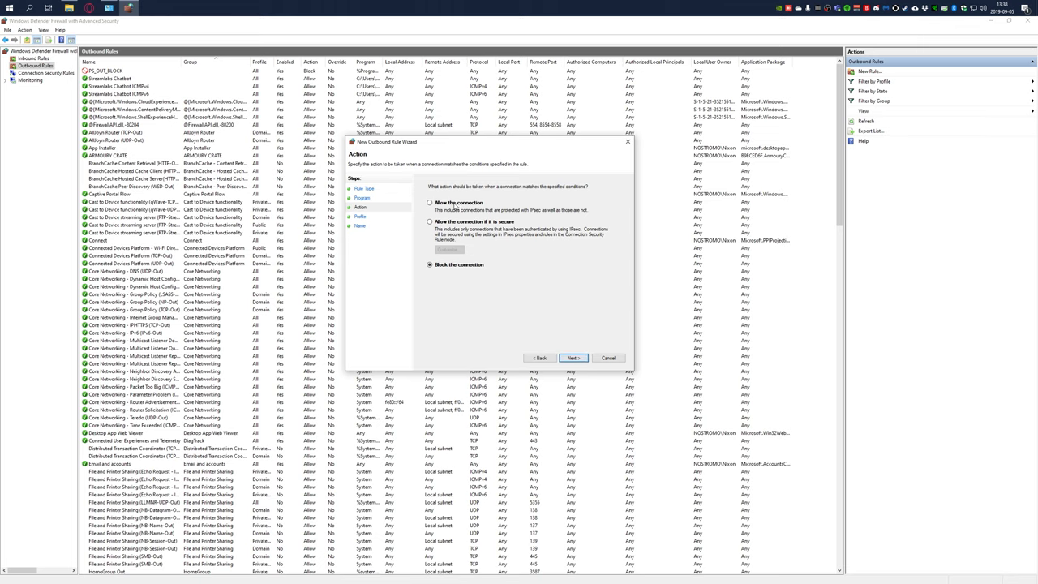
click(573, 357)
click(576, 356)
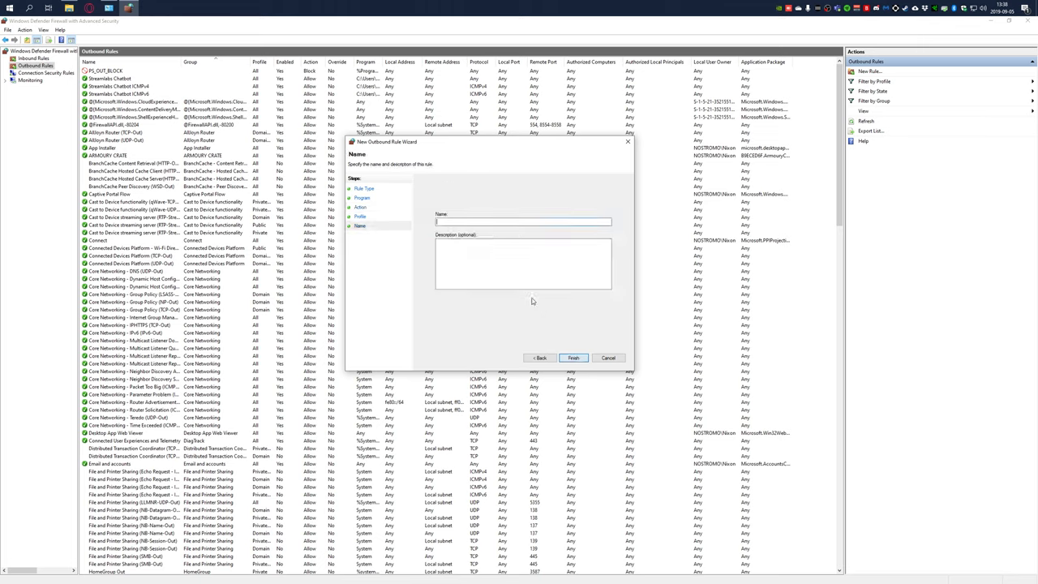
text(DAYZSERVER_OUT)
click(573, 357)
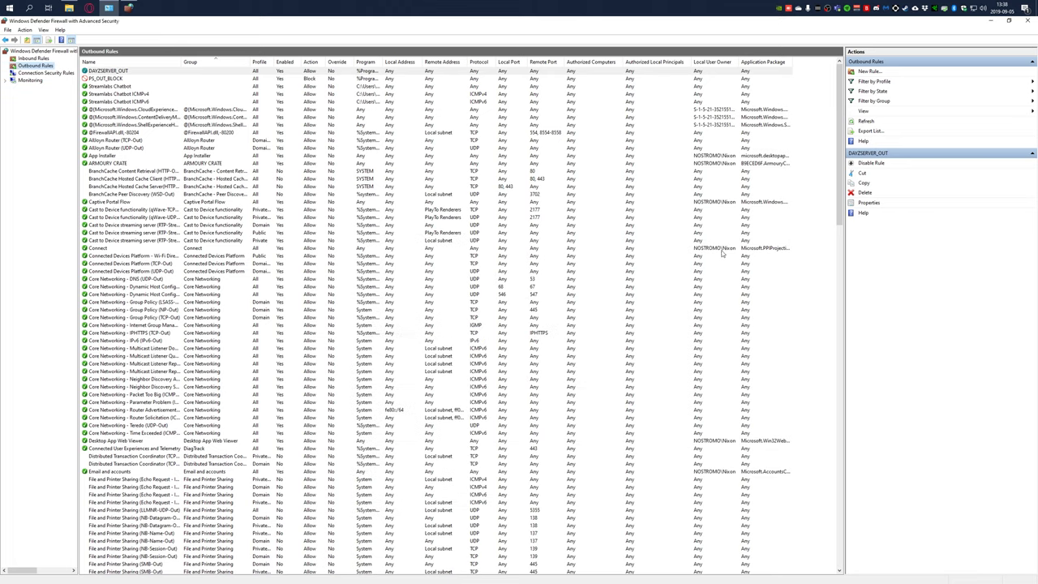
Review the firewall's rule lists and close the Windows Defender Firewall window
click(34, 59)
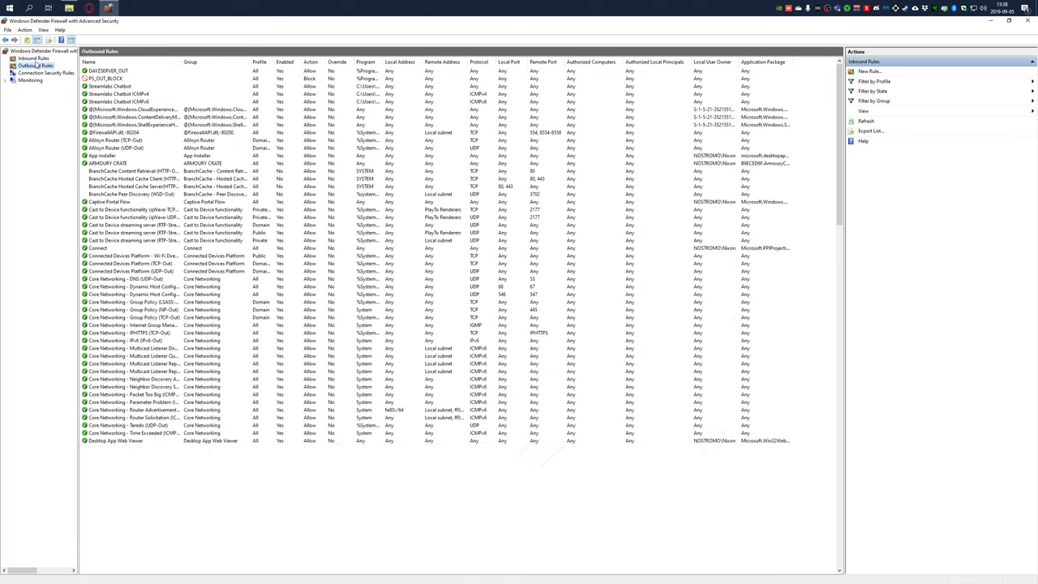
click(36, 65)
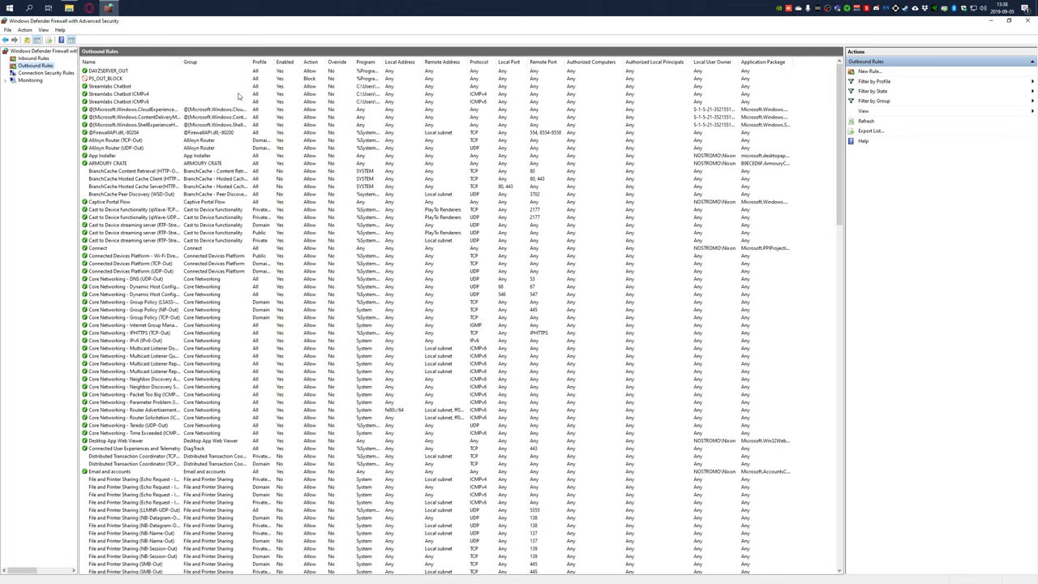
click(1008, 21)
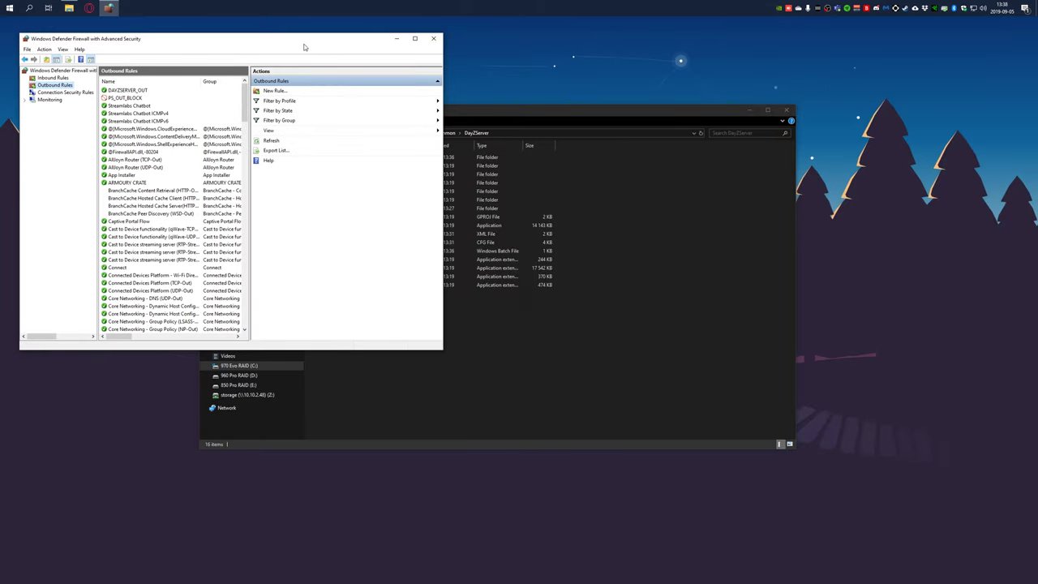
drag(310, 36, 555, 119)
drag(421, 128, 601, 222)
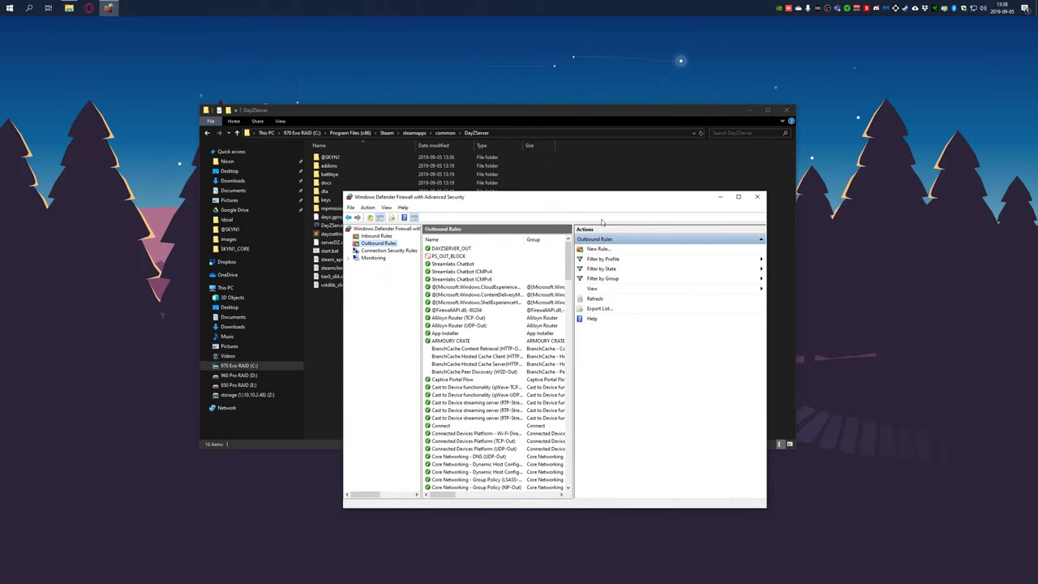
click(757, 196)
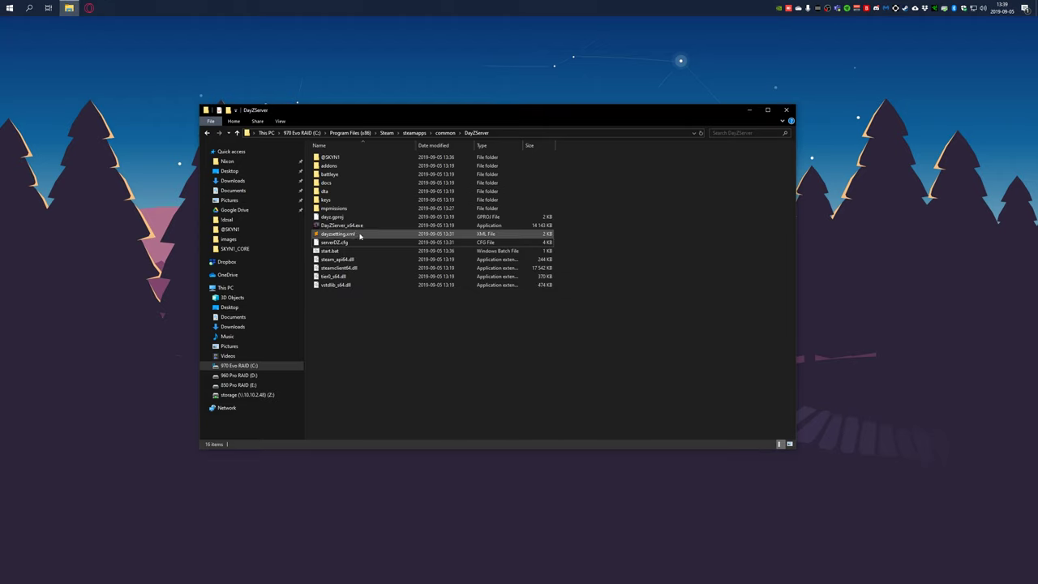
Open serverDZ.cfg from the DayZServer folder in Notepad, making Notepad the default app for .cfg files
double_click(354, 241)
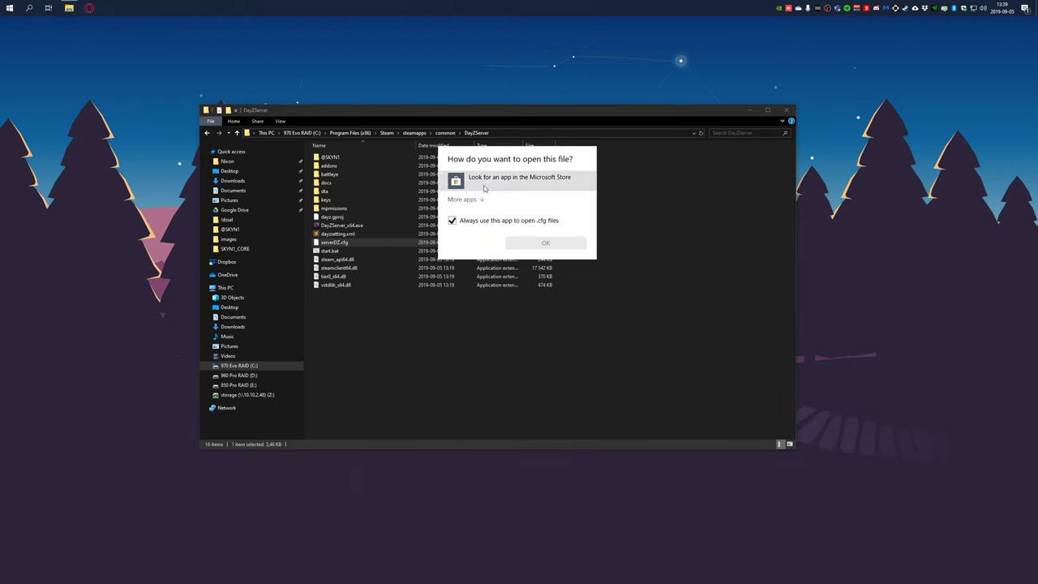
click(471, 203)
scroll(519, 243, down, 2)
click(486, 235)
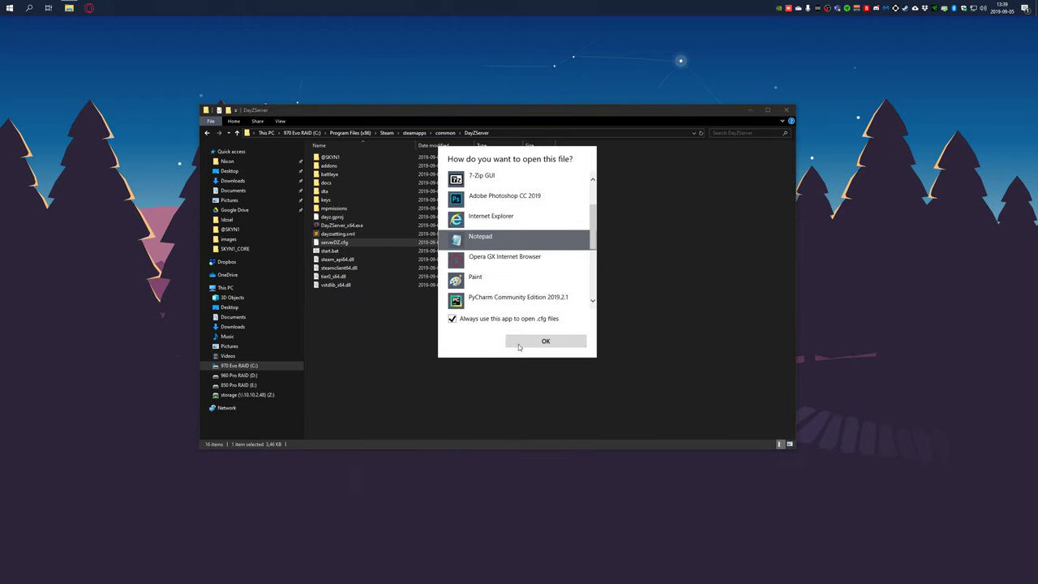
click(546, 340)
Check the steamPort value in serverDZ.cfg and close the file
drag(312, 314, 443, 254)
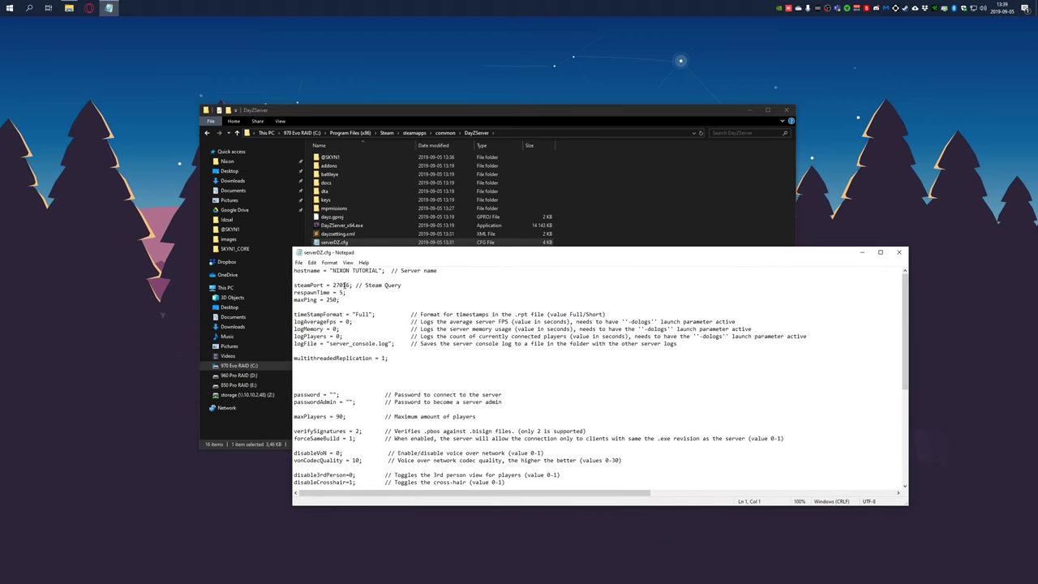
drag(342, 285, 350, 286)
click(898, 252)
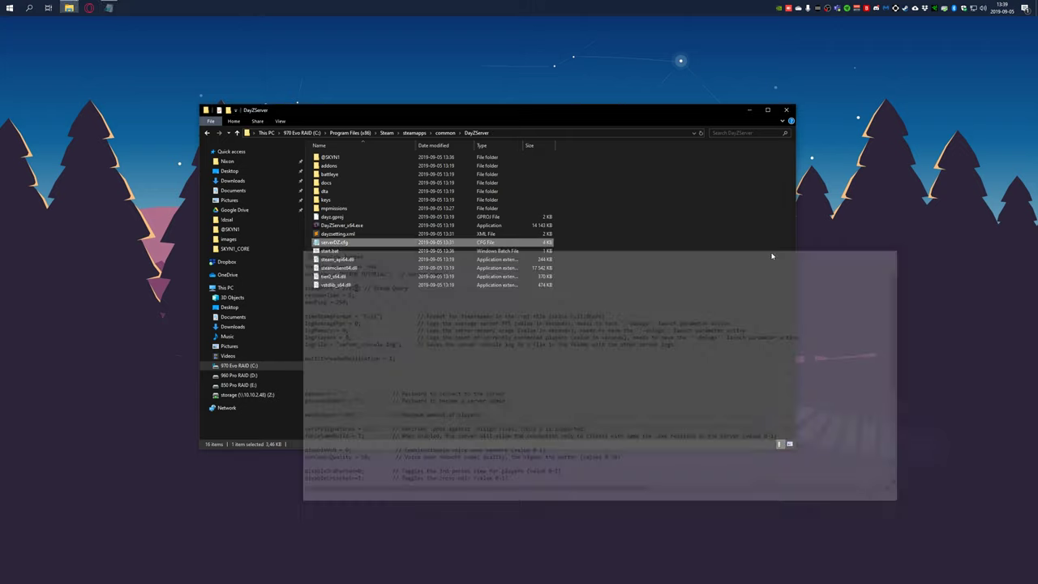
click(357, 224)
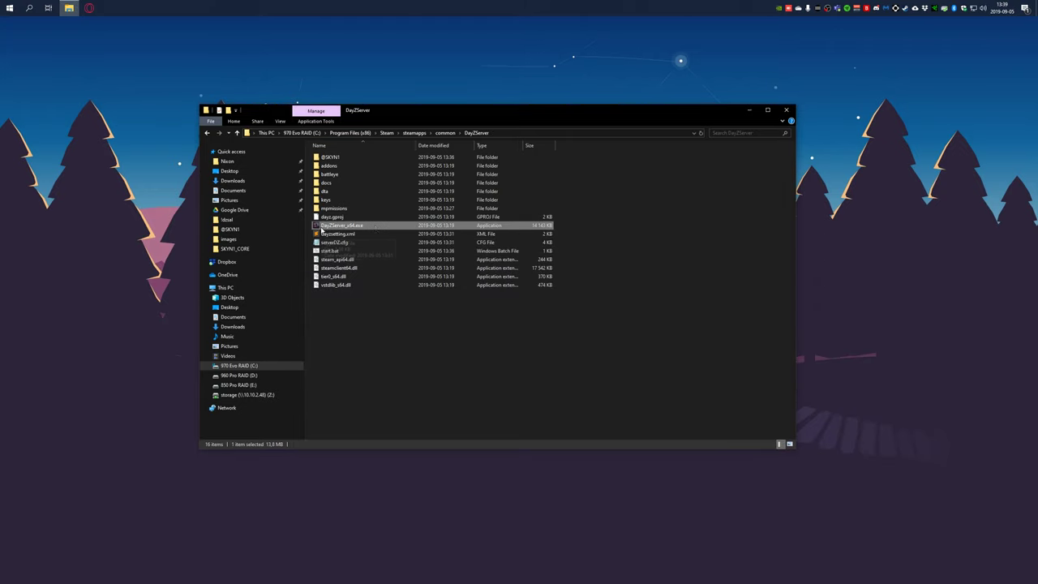
click(416, 320)
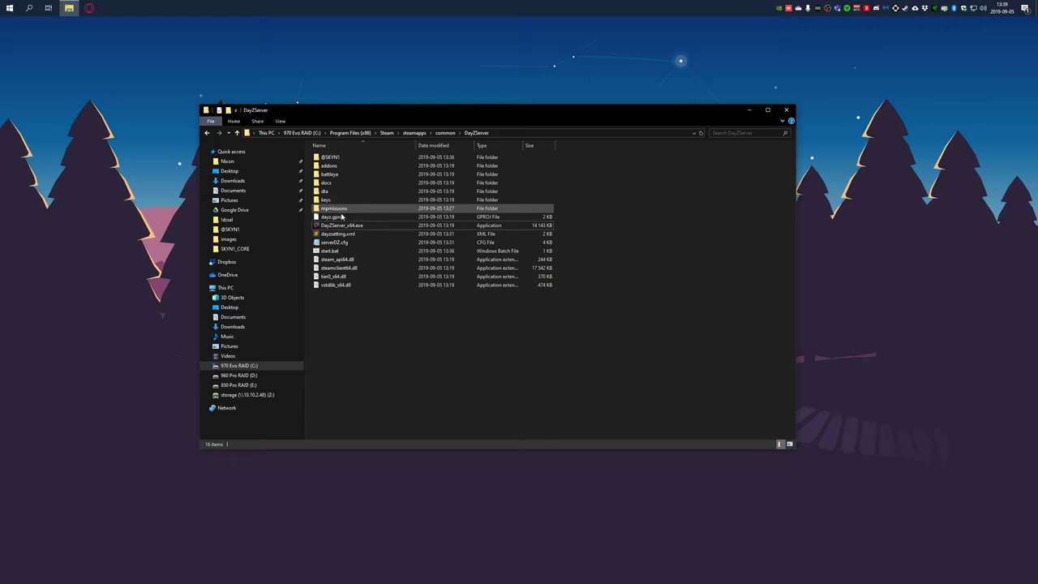
click(9, 7)
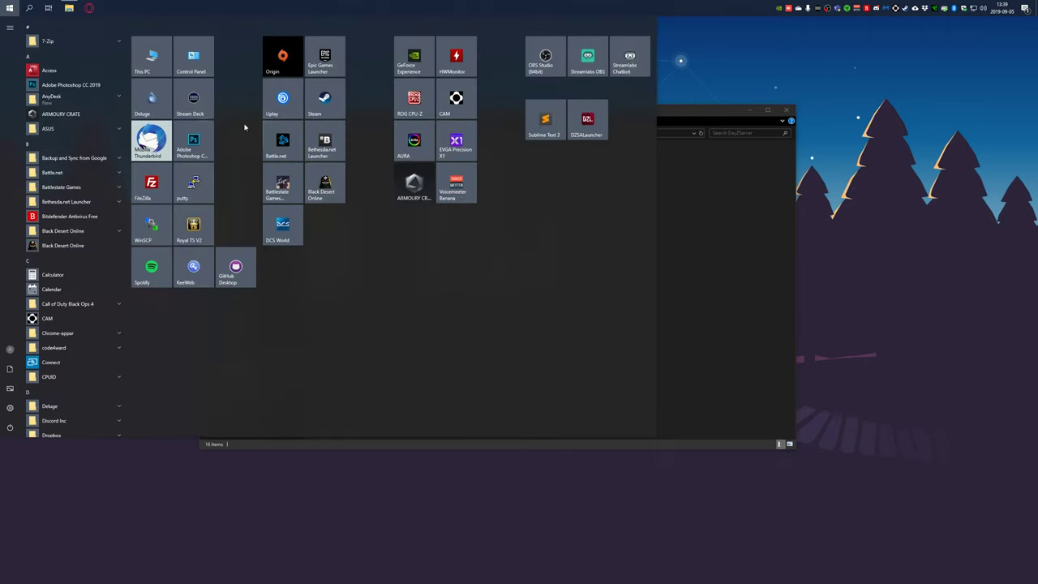
drag(713, 108, 733, 137)
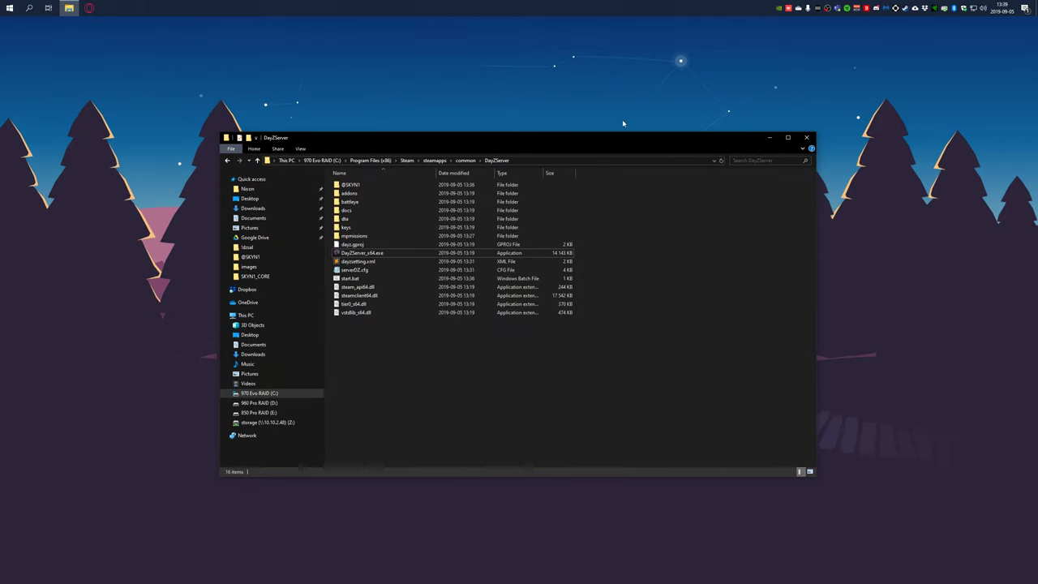
Open the Opera GX browser and reposition its window over the DayZServer folder window
click(89, 8)
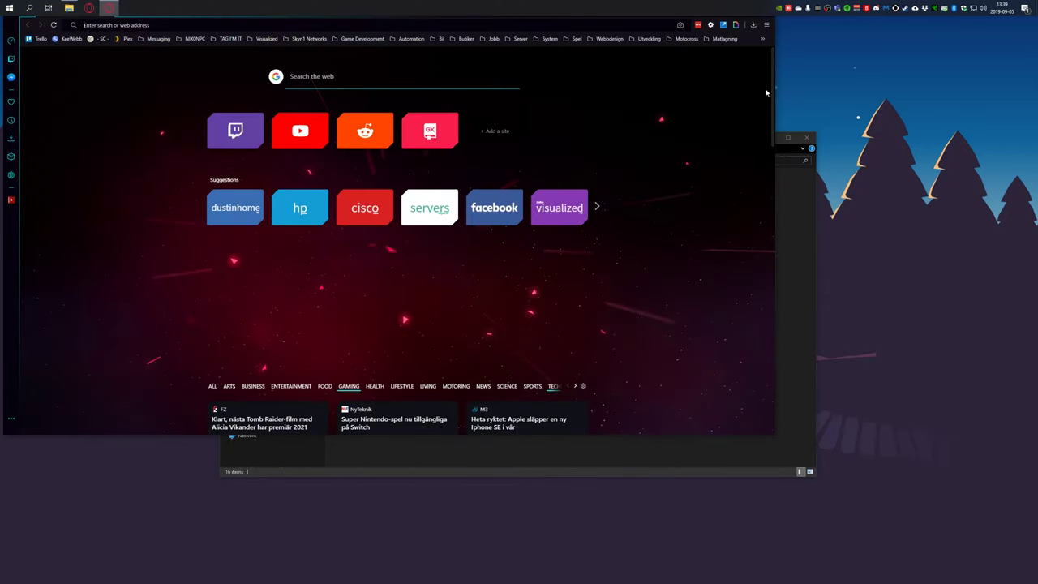
drag(426, 31, 571, 99)
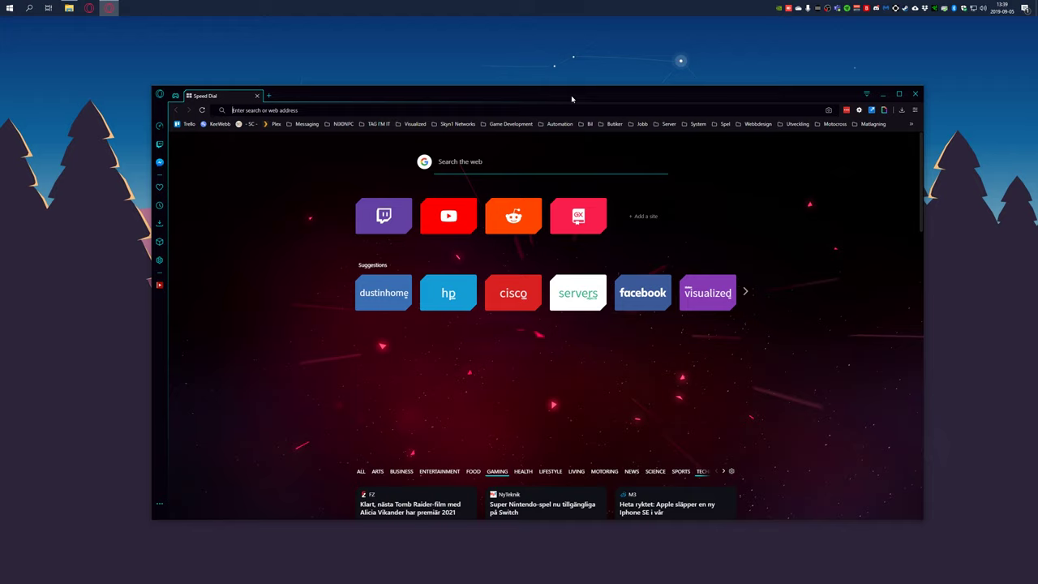
Load the router's admin page at 10.10.0.1:8443, proceed past the privacy warning and maximize the browser window
text(10.10.0.1:8443)
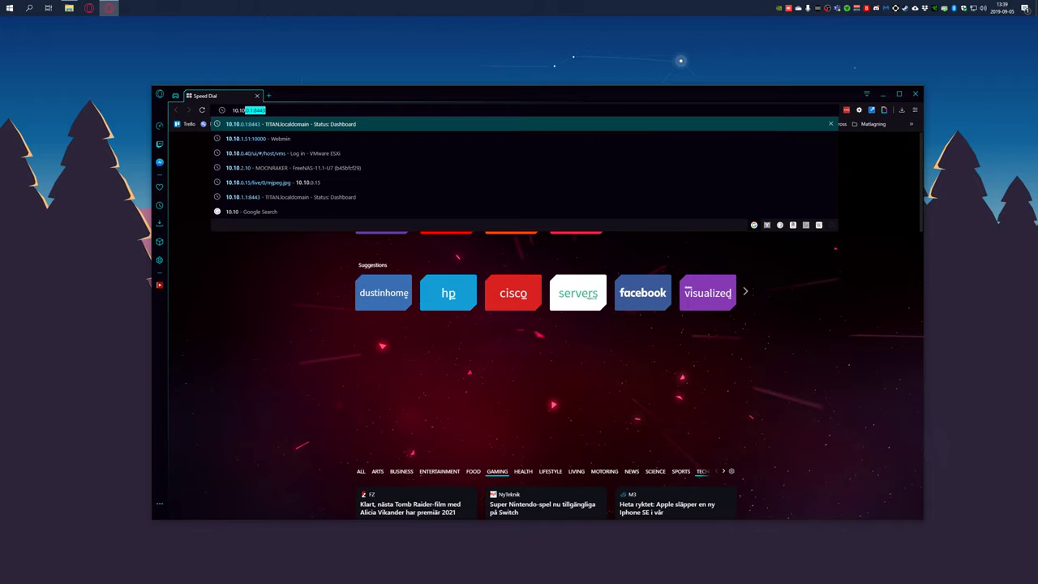
key(Return)
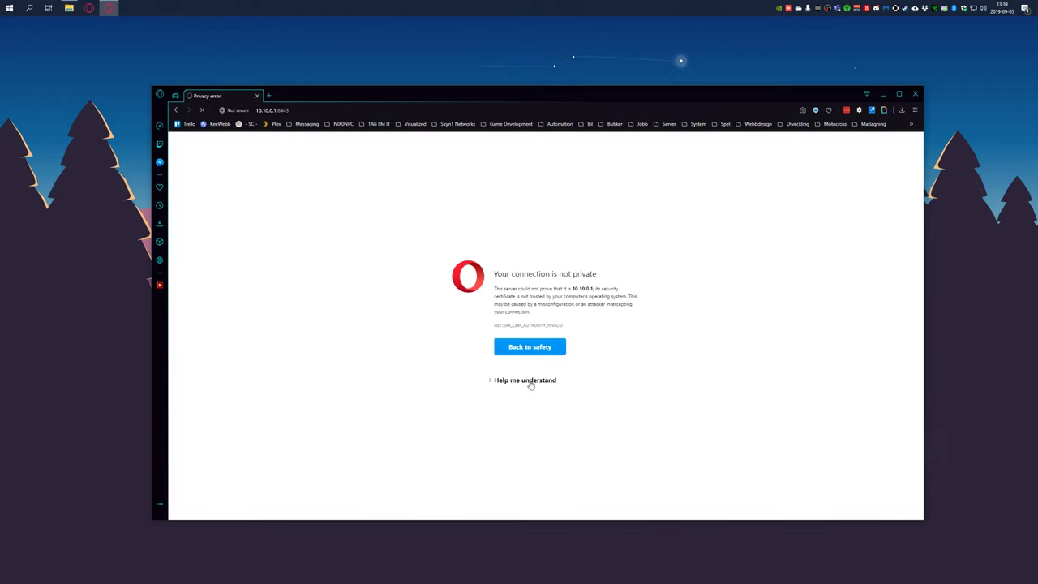
click(529, 380)
click(527, 422)
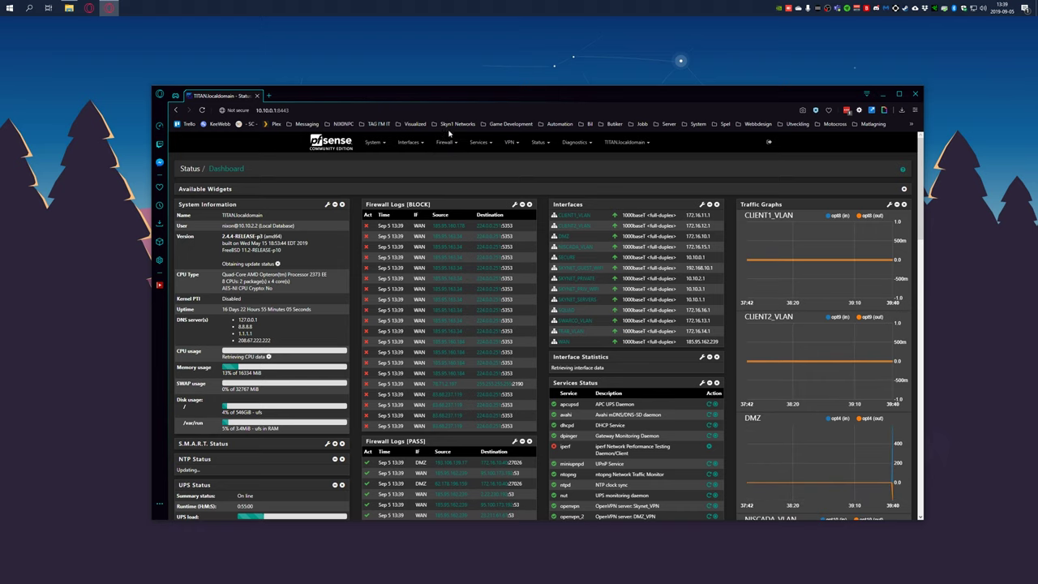
double_click(452, 100)
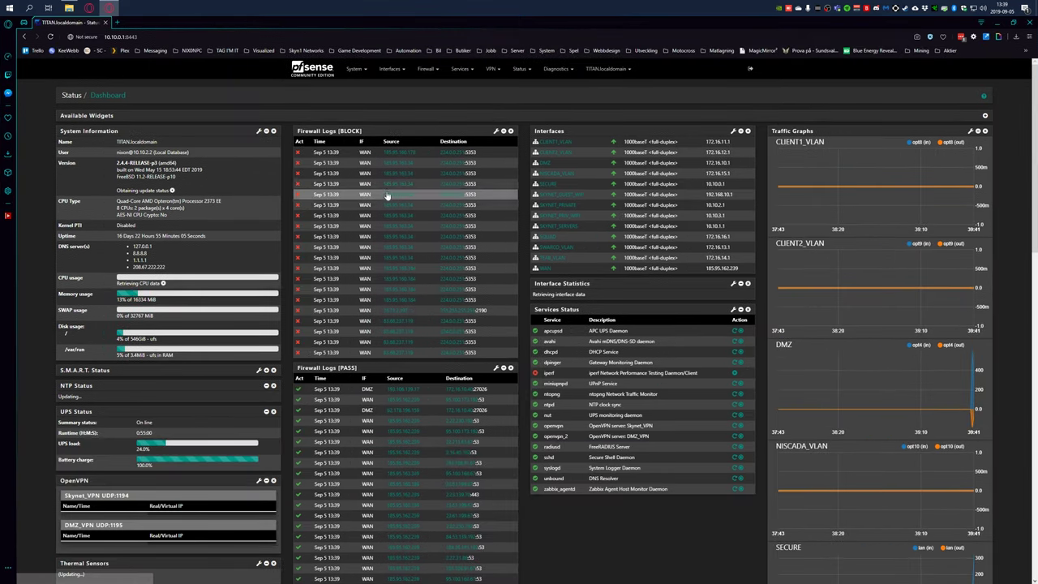
Create a new port forward rule in the pfSense firewall's NAT configuration
click(425, 68)
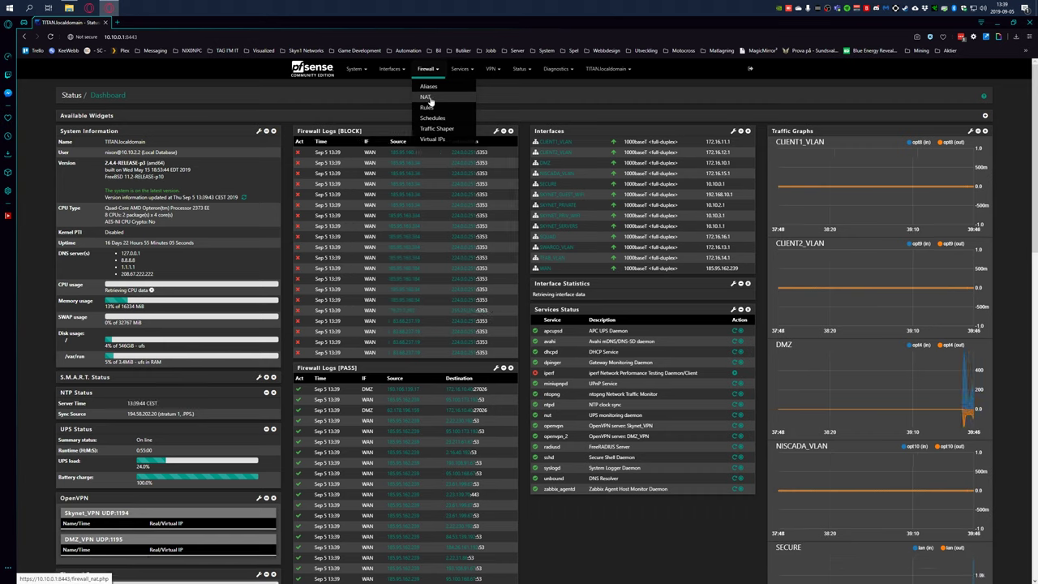
click(427, 97)
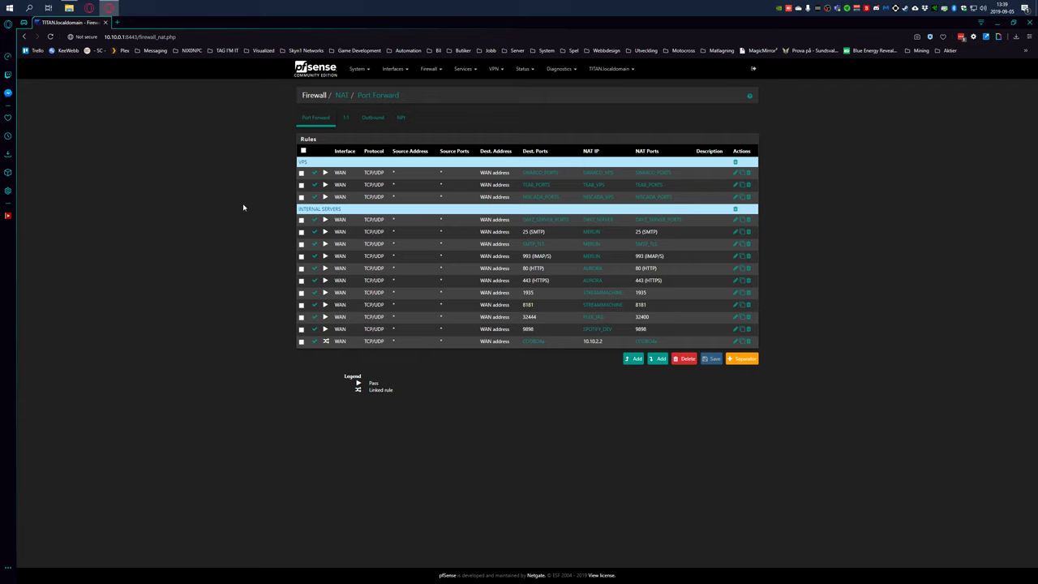
click(629, 361)
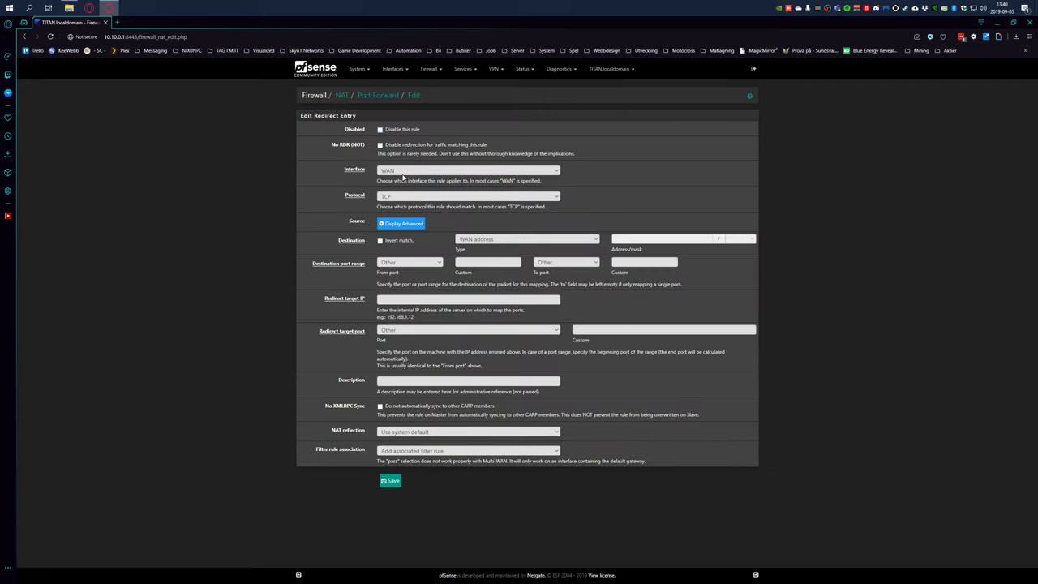
Set the redirect entry's interface to WAN and its protocol to TCP/UDP
click(416, 172)
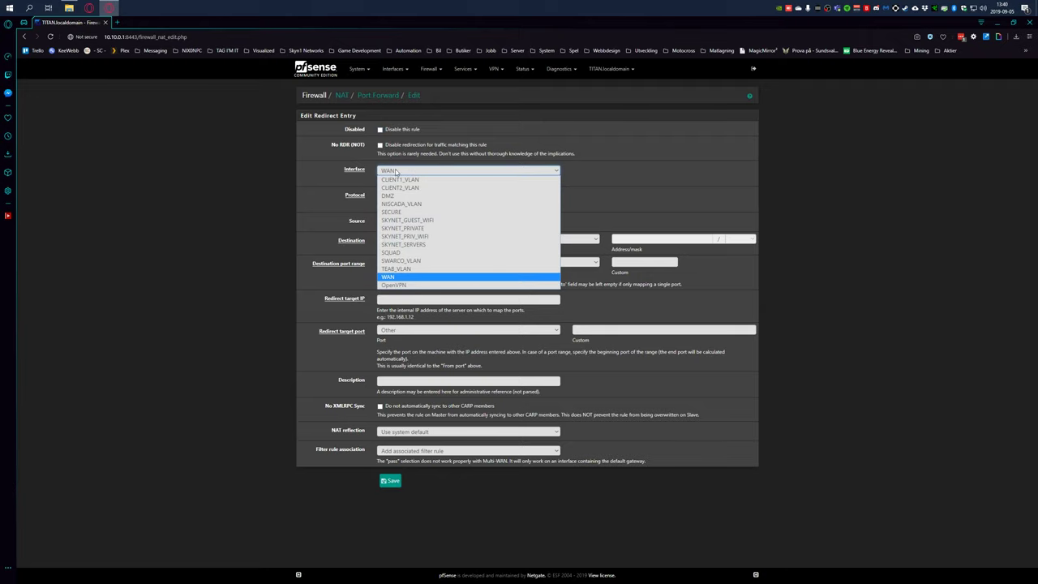
click(405, 278)
click(409, 197)
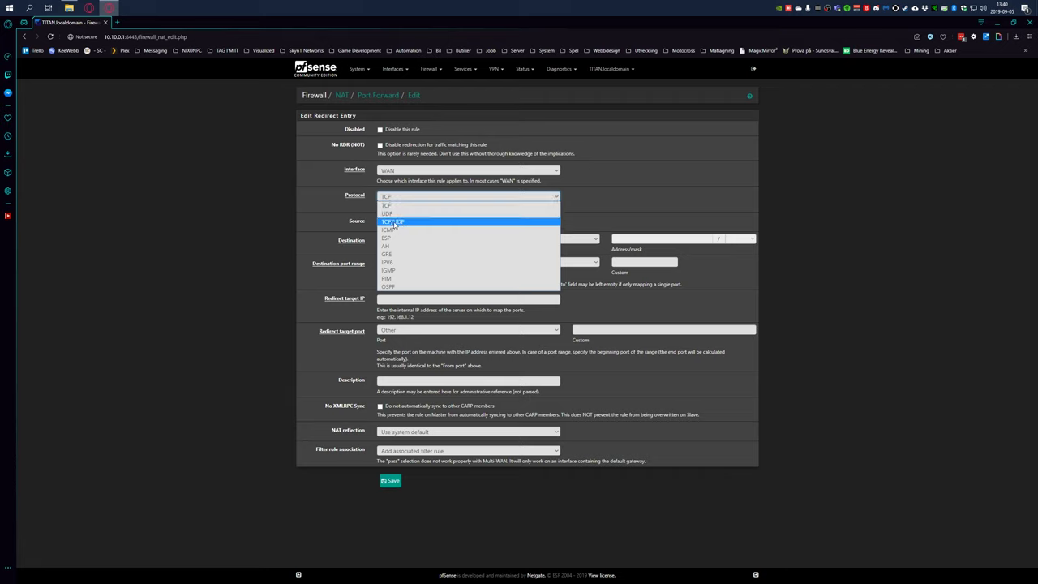
click(394, 223)
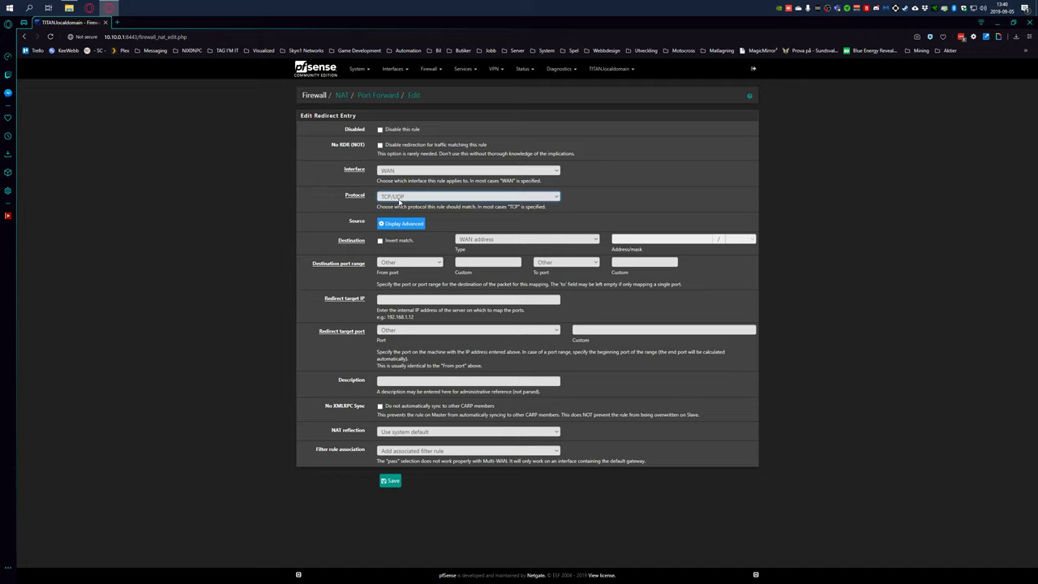
Look through the available destination types for the redirect entry
click(561, 241)
click(561, 241)
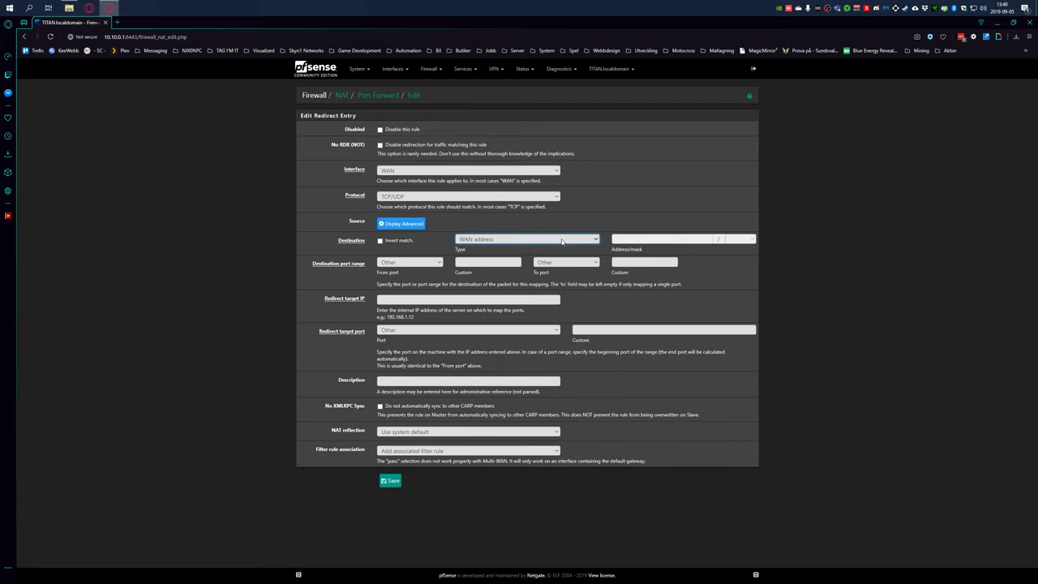
click(559, 242)
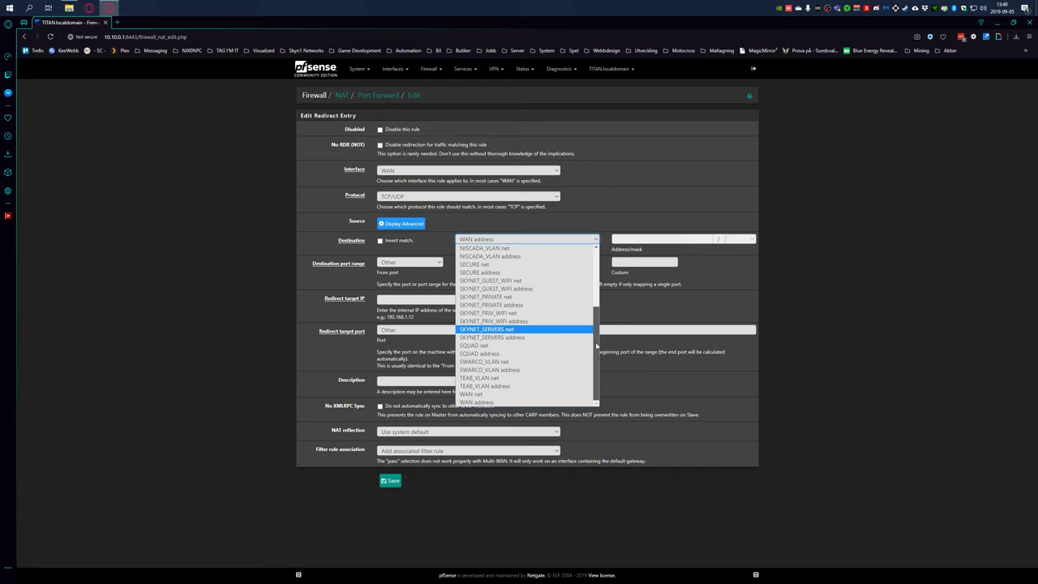
drag(595, 346, 596, 301)
click(943, 141)
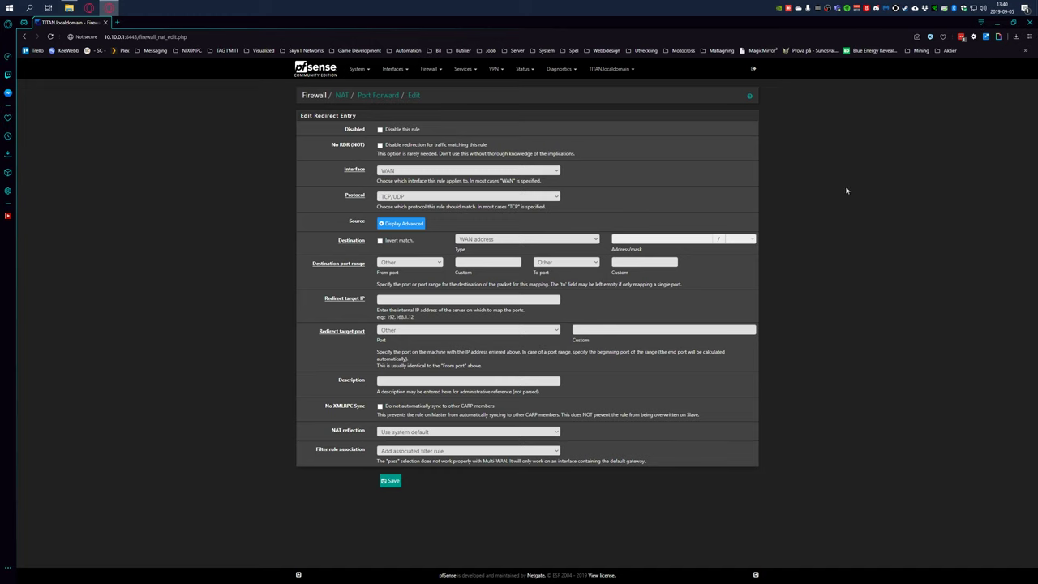
key(super)
text(cmd)
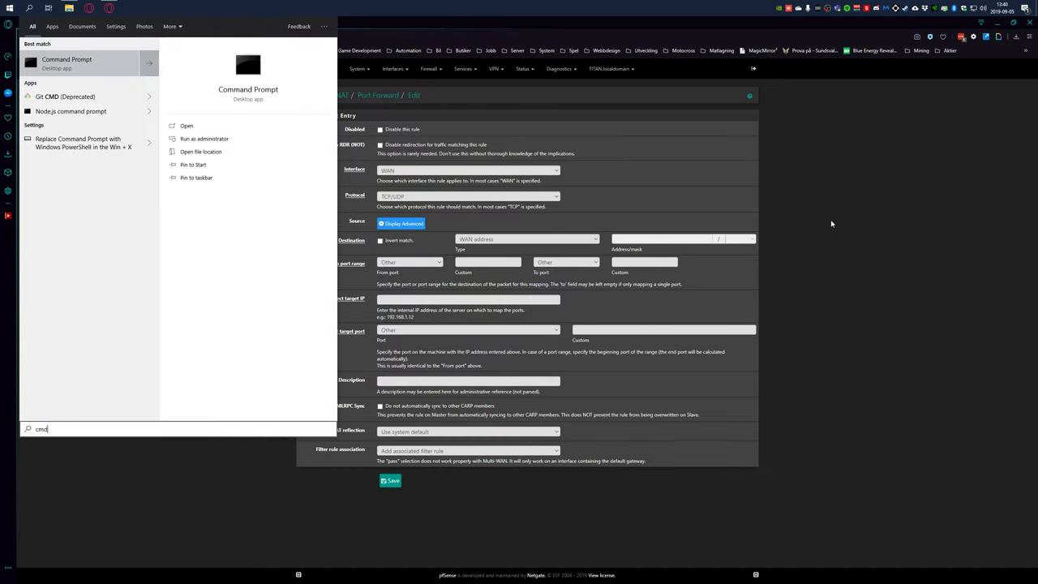
key(super)
key(super)
key(super)
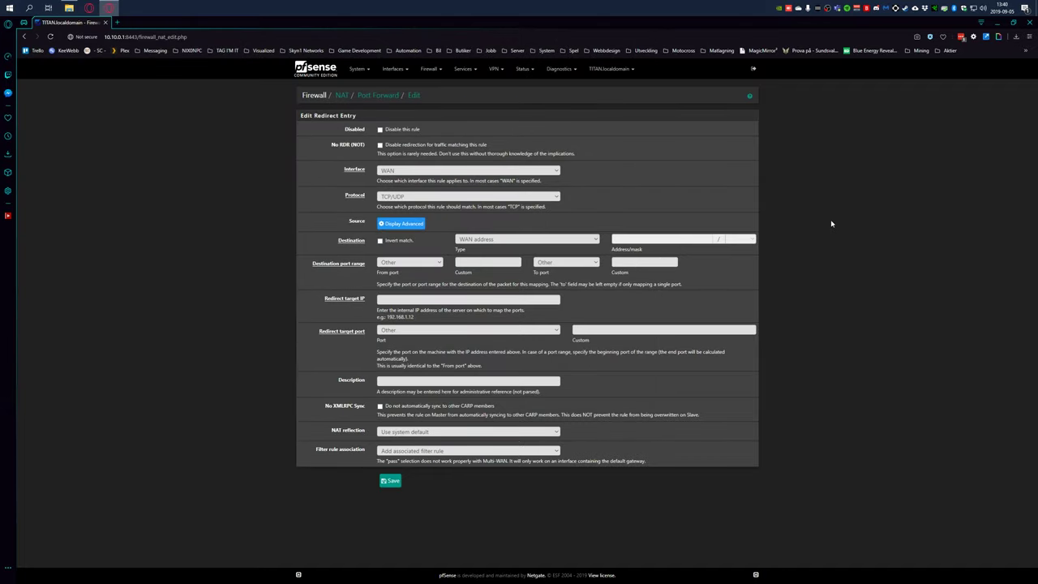
Open Command Prompt, run ipconfig and highlight the IPv4 address of the Ethernet adapter
key(super)
text(cmd)
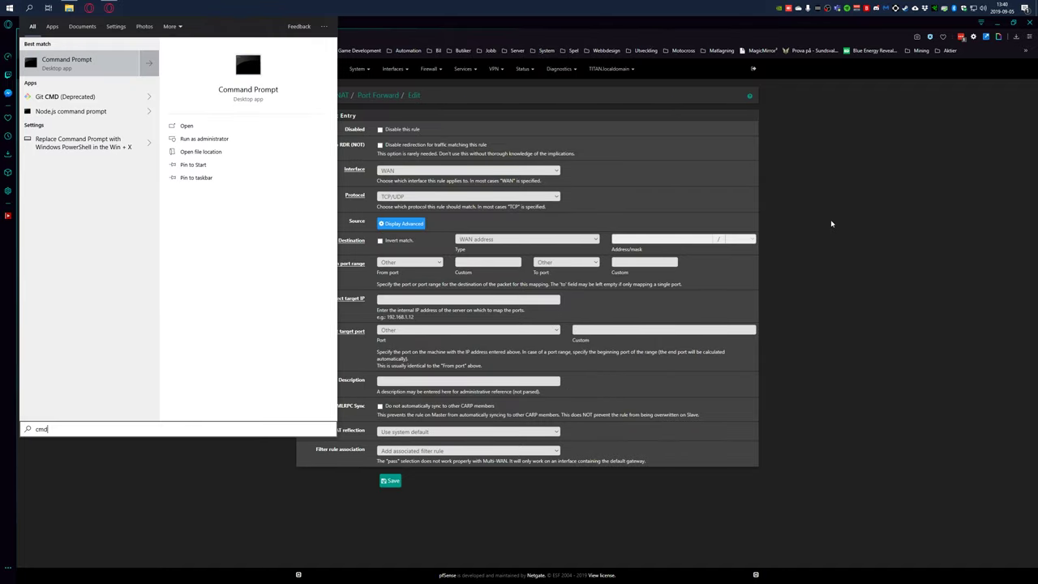
key(Return)
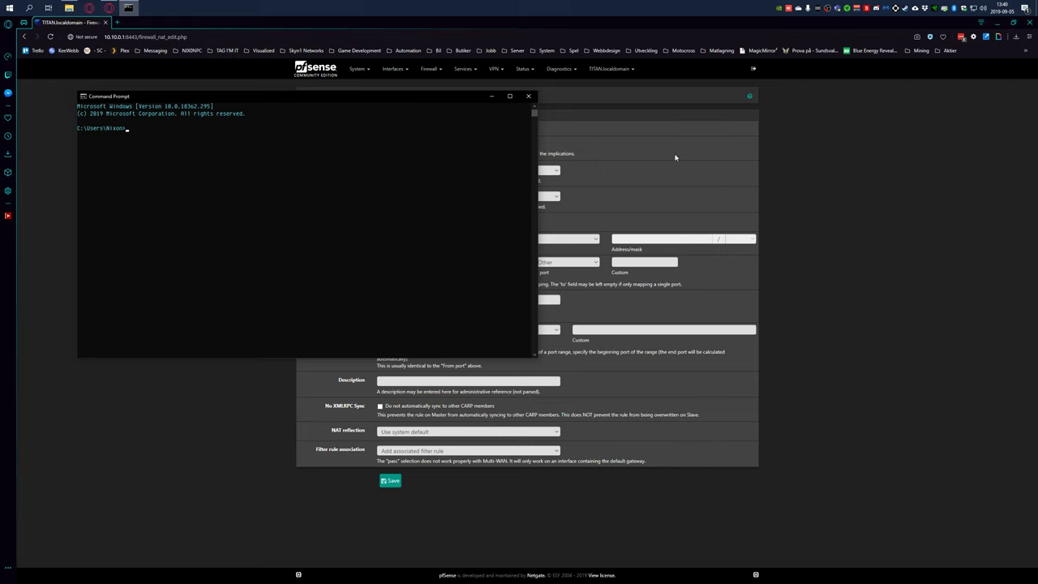
drag(384, 100, 689, 247)
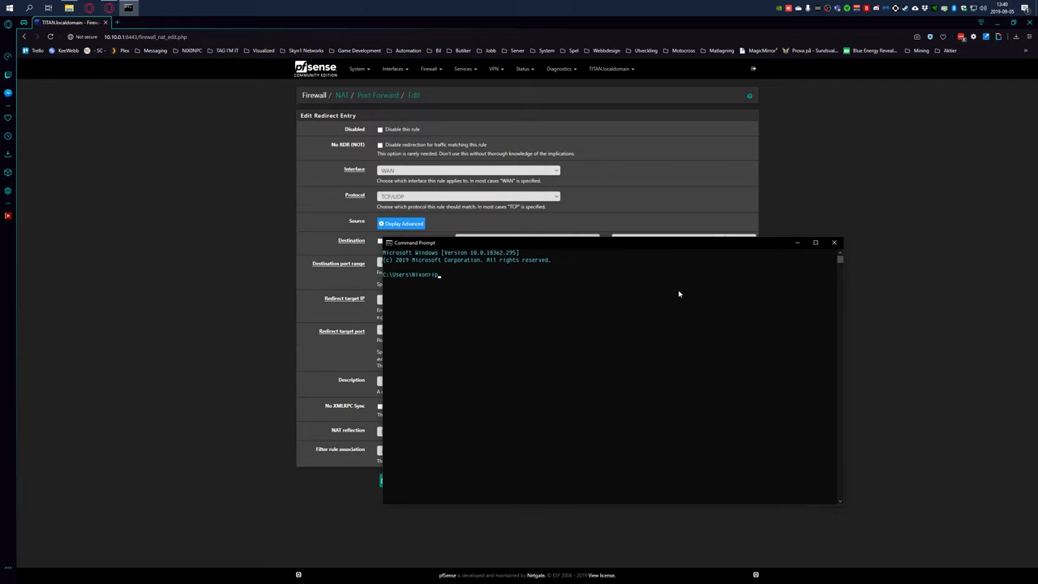
key(Return)
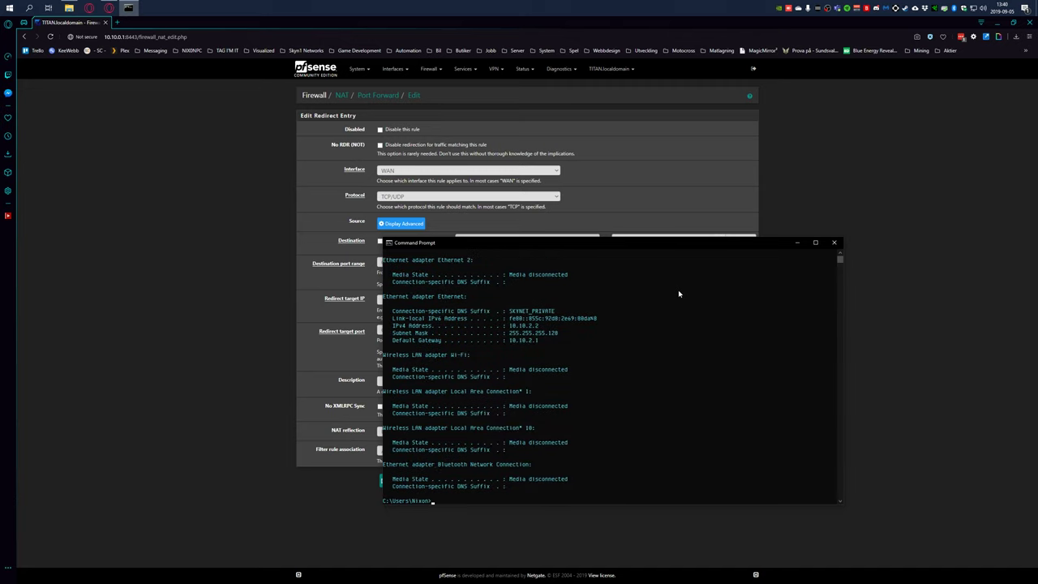
drag(509, 325, 538, 330)
drag(551, 248, 495, 218)
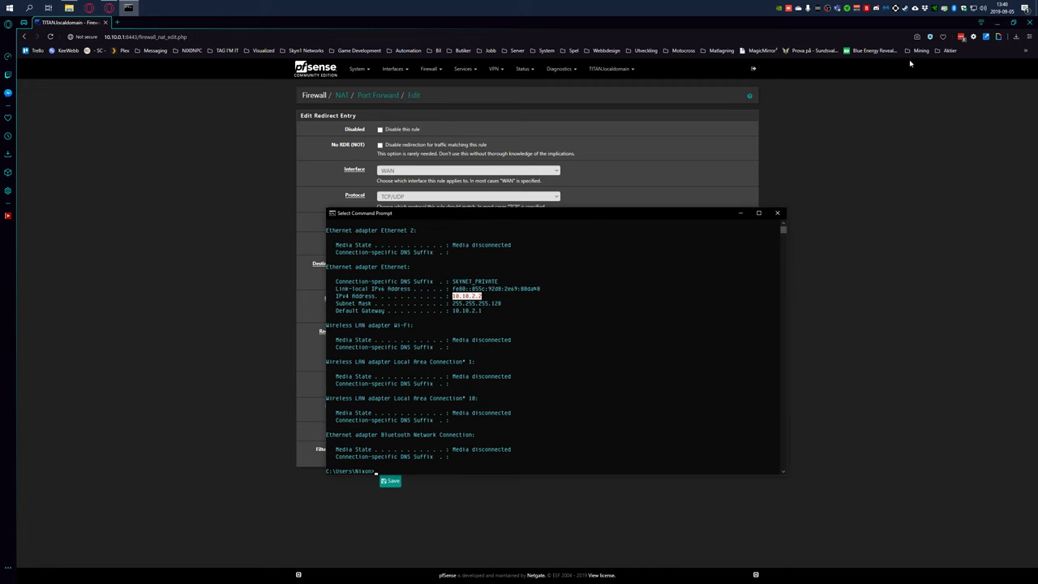
Open the network adapter list from the Ethernet section of the Network & Internet settings
right_click(973, 8)
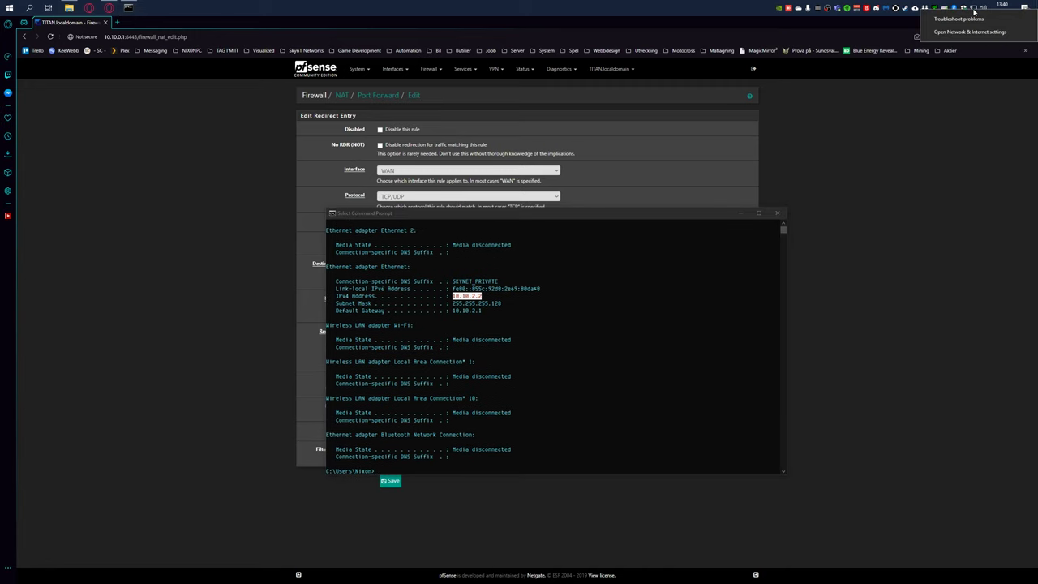
click(969, 32)
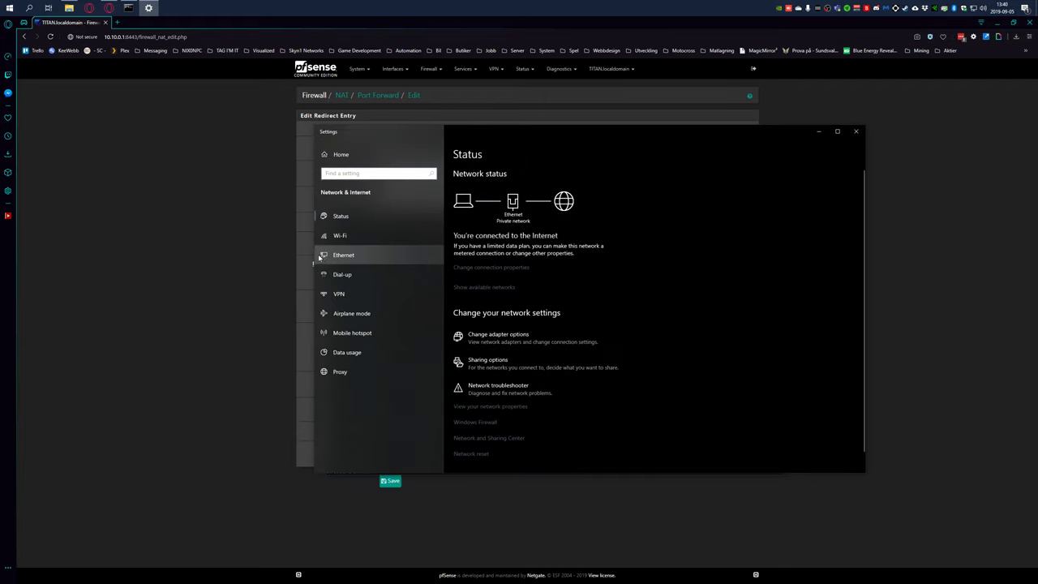
click(340, 256)
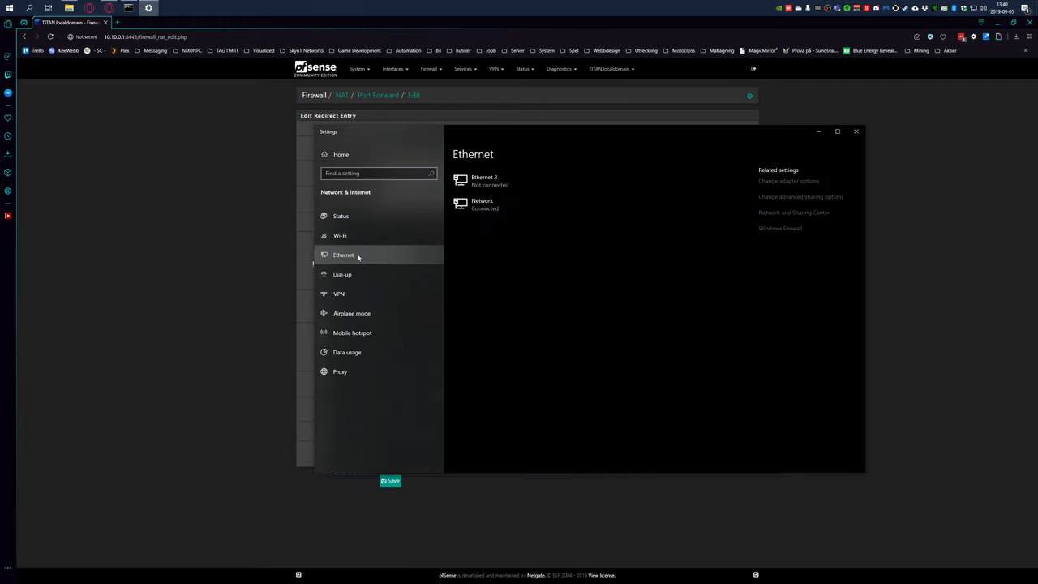
click(793, 181)
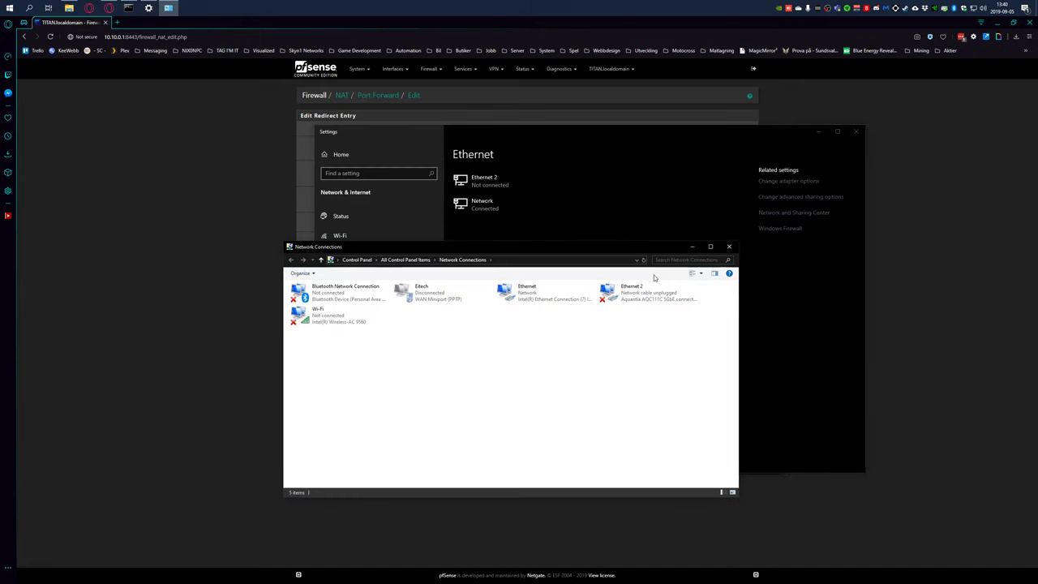
Show the connection details of the Ethernet adapter and highlight its IPv4 address
click(519, 300)
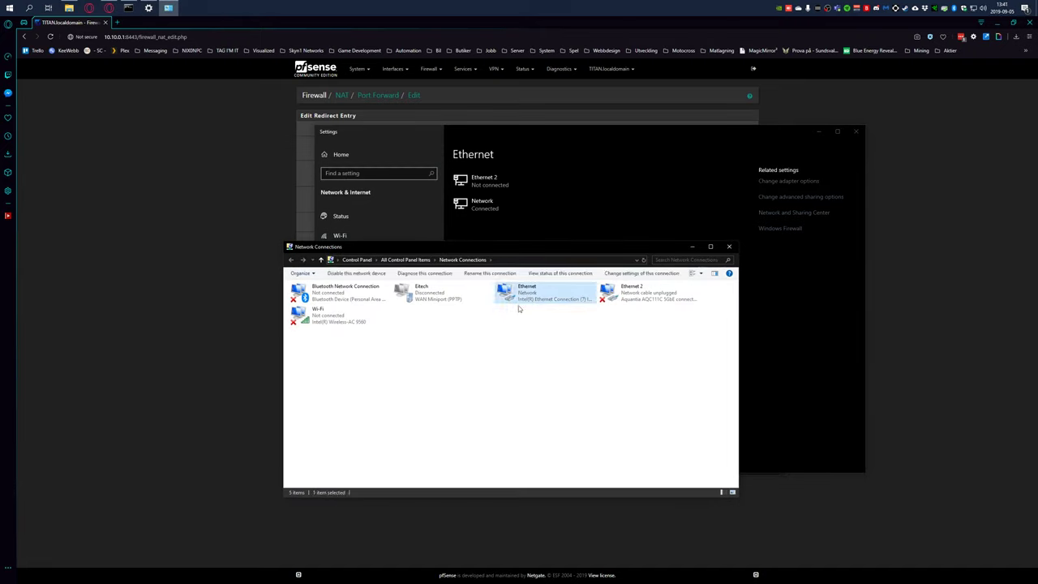
right_click(519, 296)
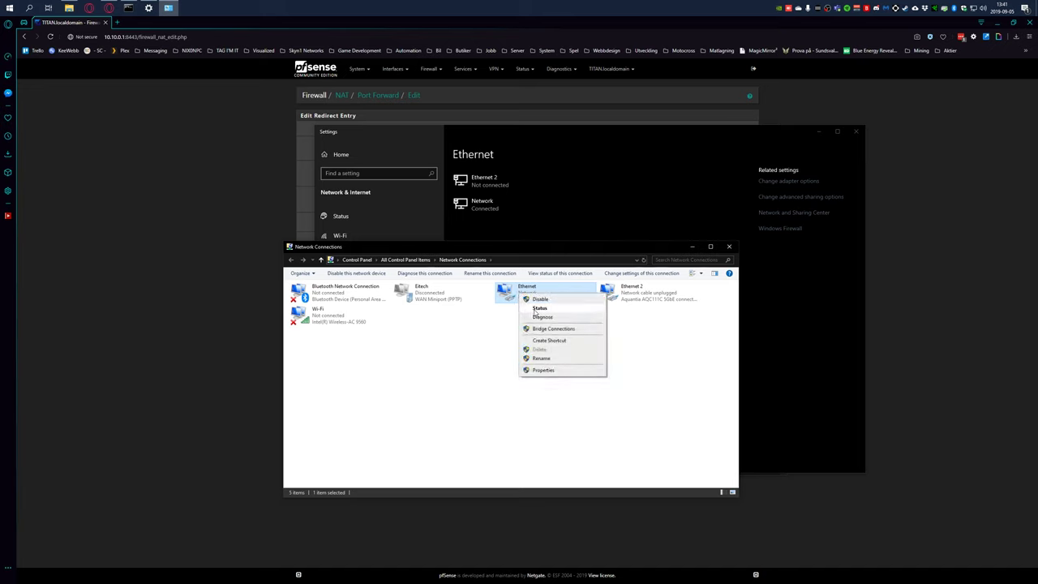
click(525, 311)
click(474, 284)
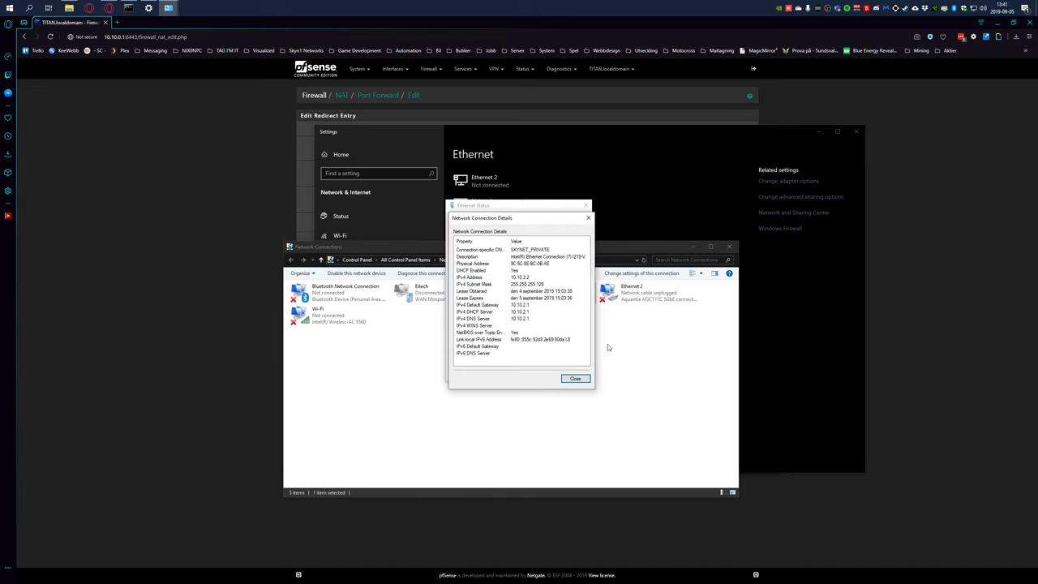
click(519, 280)
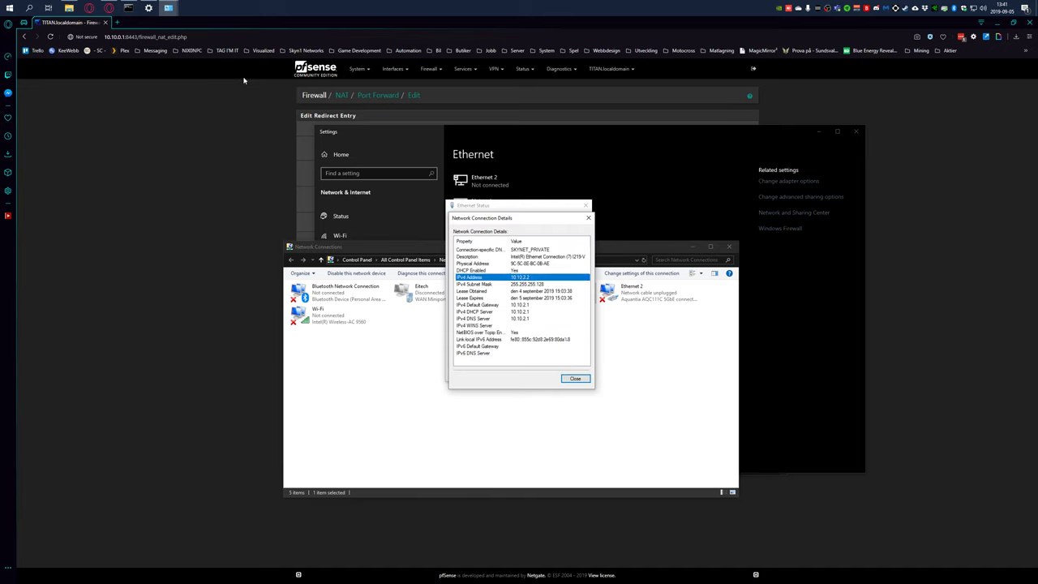
Bring Command Prompt forward to compare the address, and close it along with the network connection and Settings windows
click(128, 7)
drag(490, 203, 576, 312)
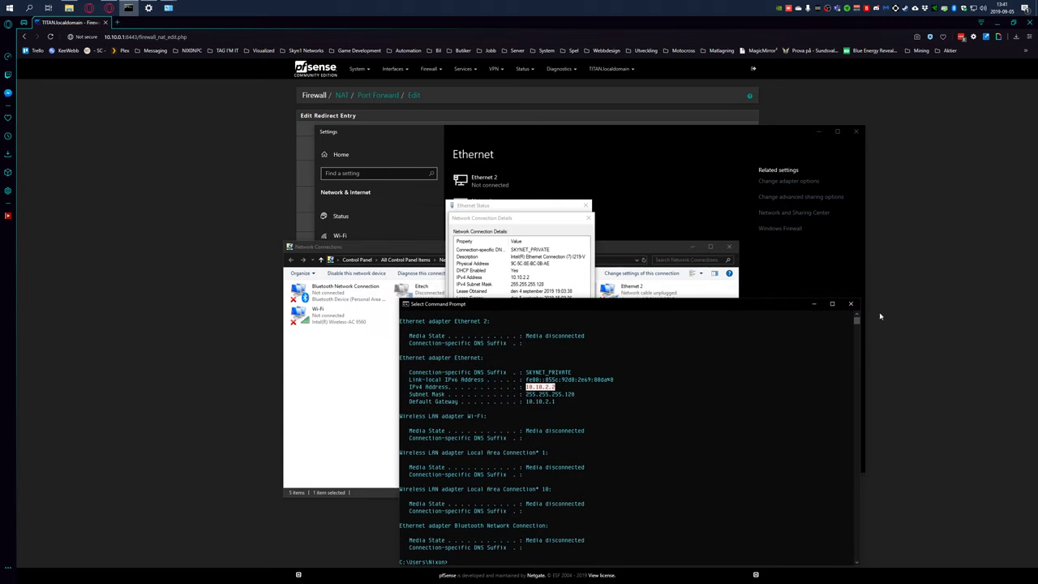
click(850, 303)
click(586, 209)
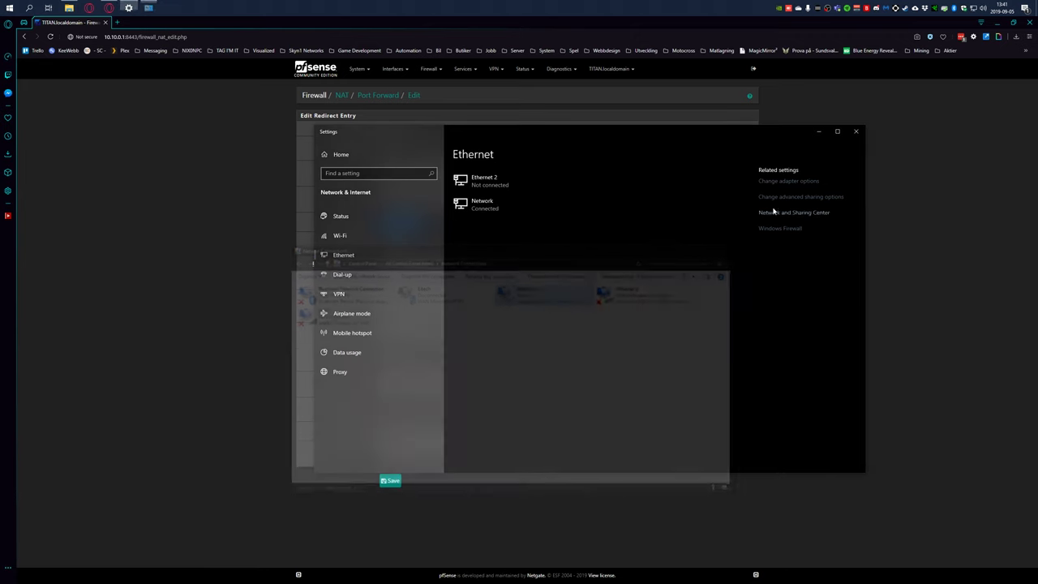
click(855, 130)
Set the redirect entry's destination type to Single host or alias with the address 10.10.2.2
click(527, 239)
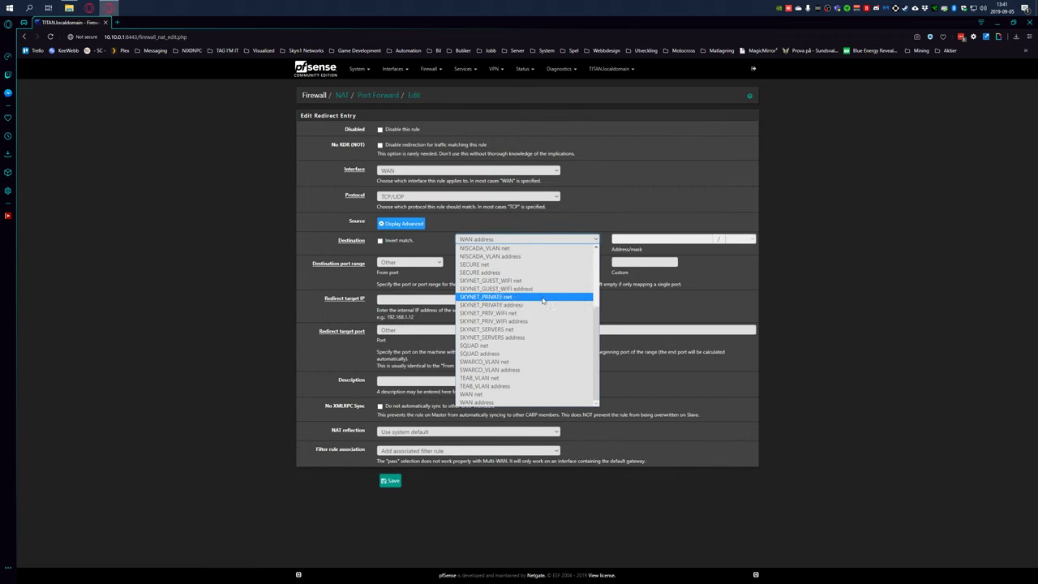
click(528, 305)
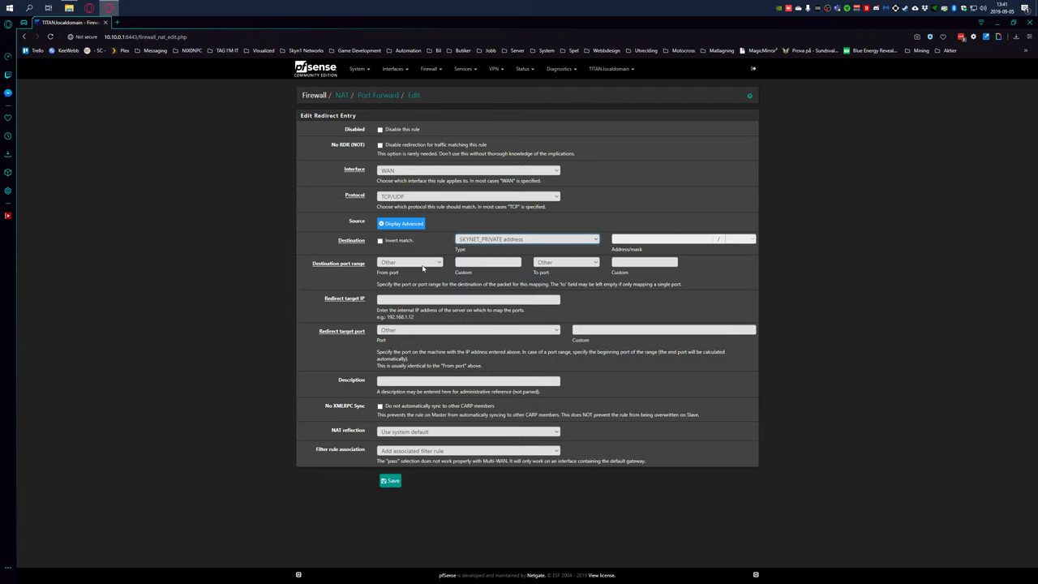
click(490, 243)
click(490, 252)
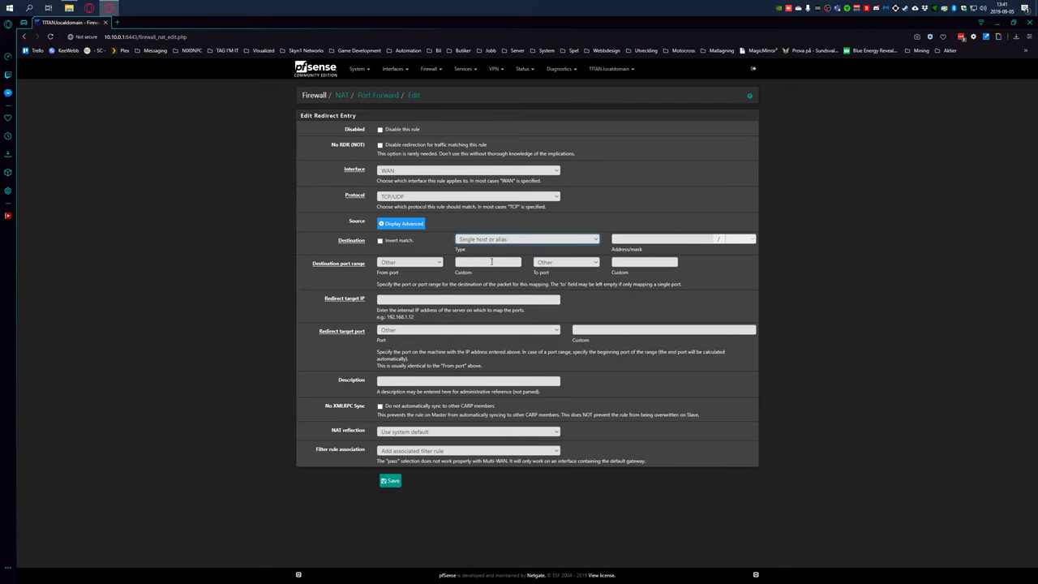
click(637, 239)
Set the destination port range from custom port 2302 to custom port 2302
click(410, 262)
click(478, 262)
drag(499, 263, 419, 264)
key(ctrl+c)
click(639, 267)
key(ctrl+v)
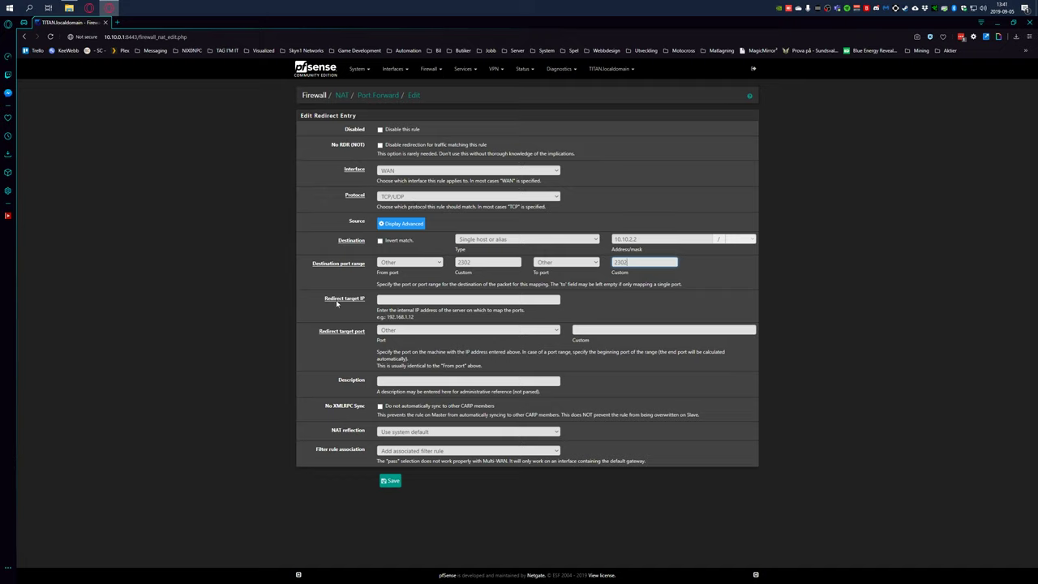
Leave the unsaved redirect entry for the NAT port forward list and check the alias details of the DayZ server's NAT IP
click(436, 302)
click(428, 68)
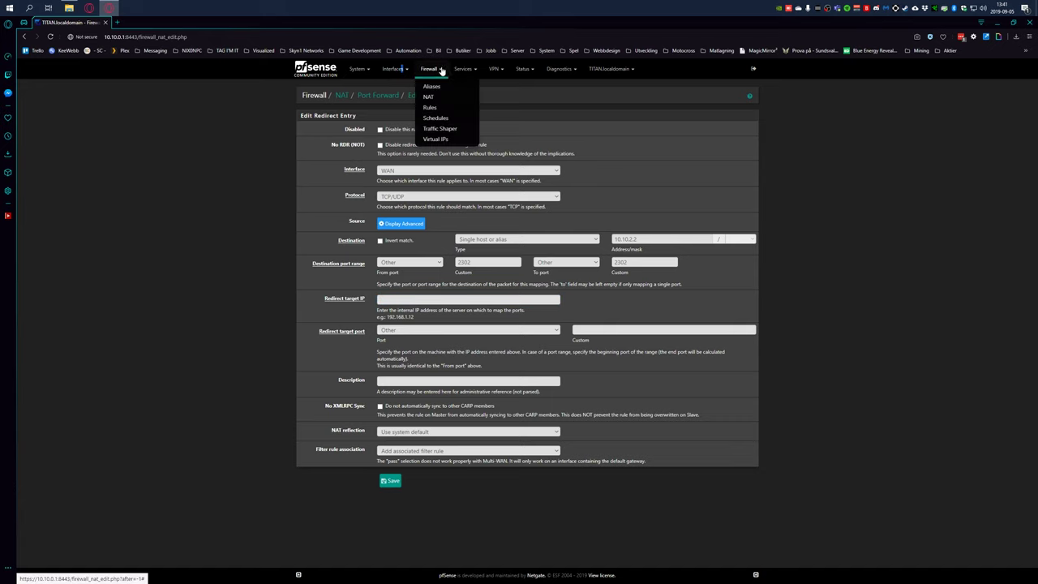
click(435, 96)
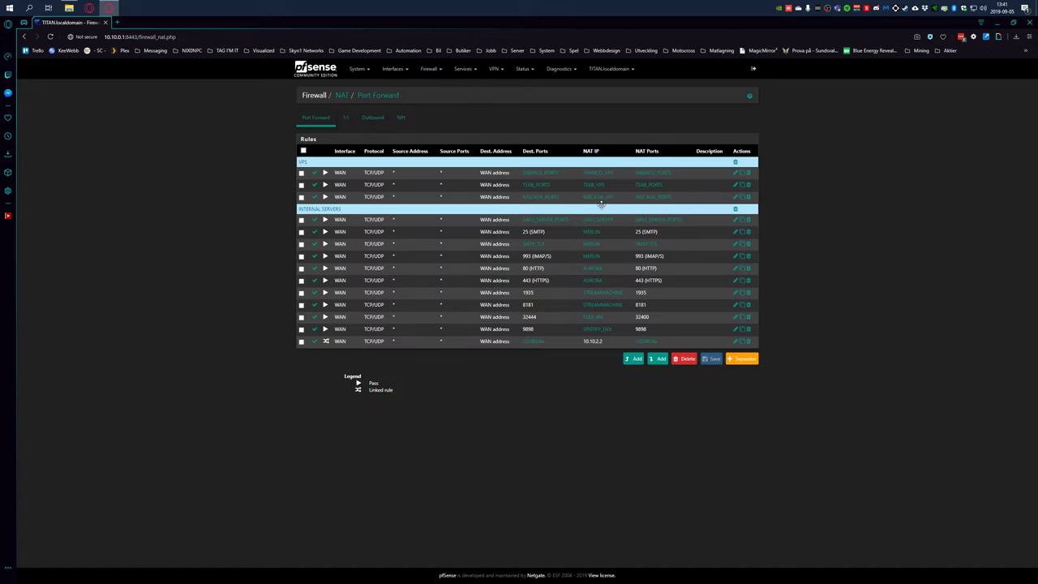
mouse_move(606, 177)
mouse_move(605, 226)
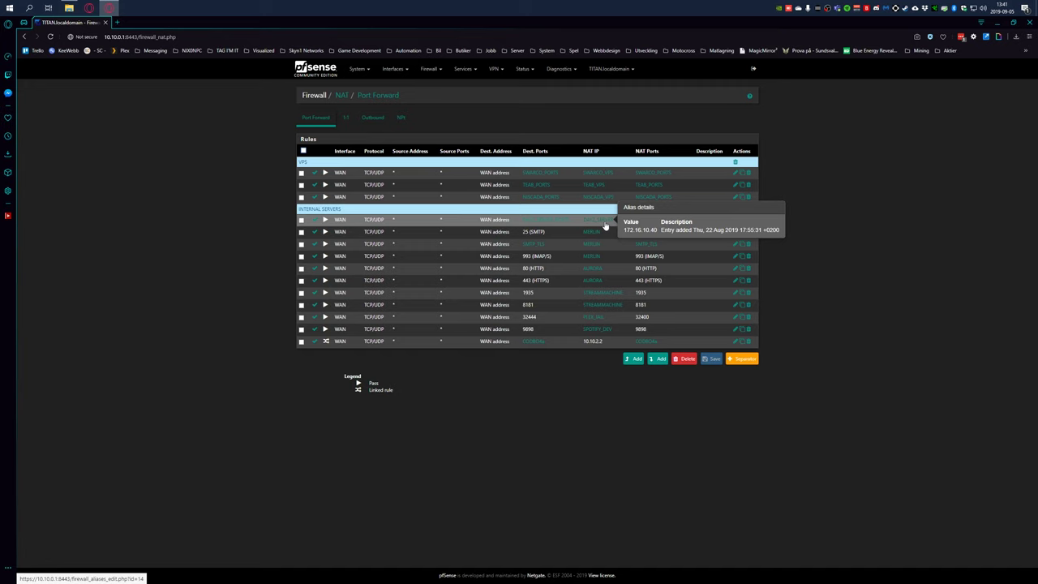
Open the existing DayZ server port forward rule for editing and set its destination port range from 2302 to 2302
click(735, 220)
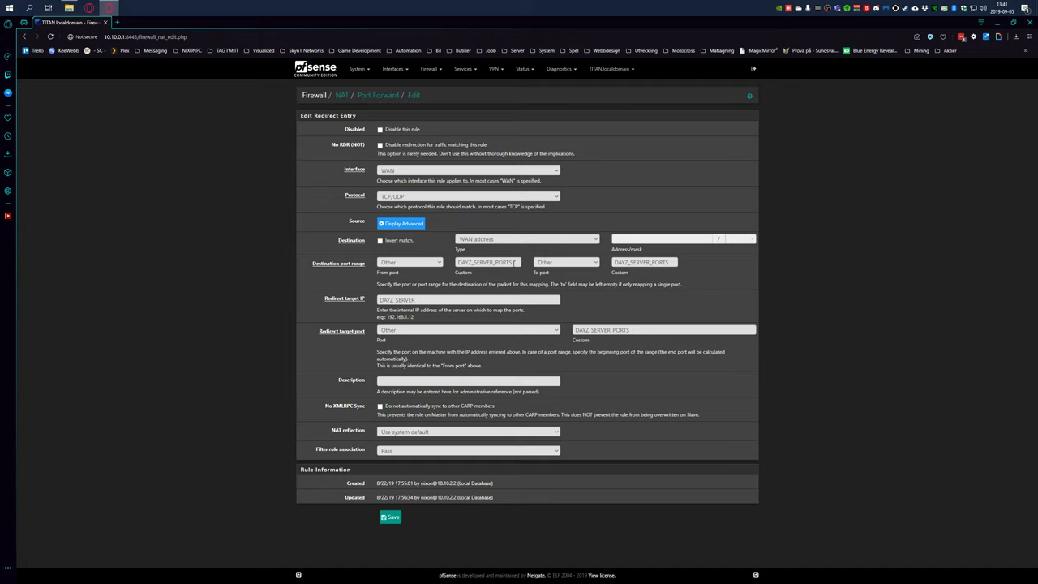
double_click(513, 263)
text(20)
double_click(661, 263)
text(20)
Set the rule's redirect target IP to 10.10.2.2 and its custom redirect target port to 2302
double_click(434, 299)
text(10.10.2.2)
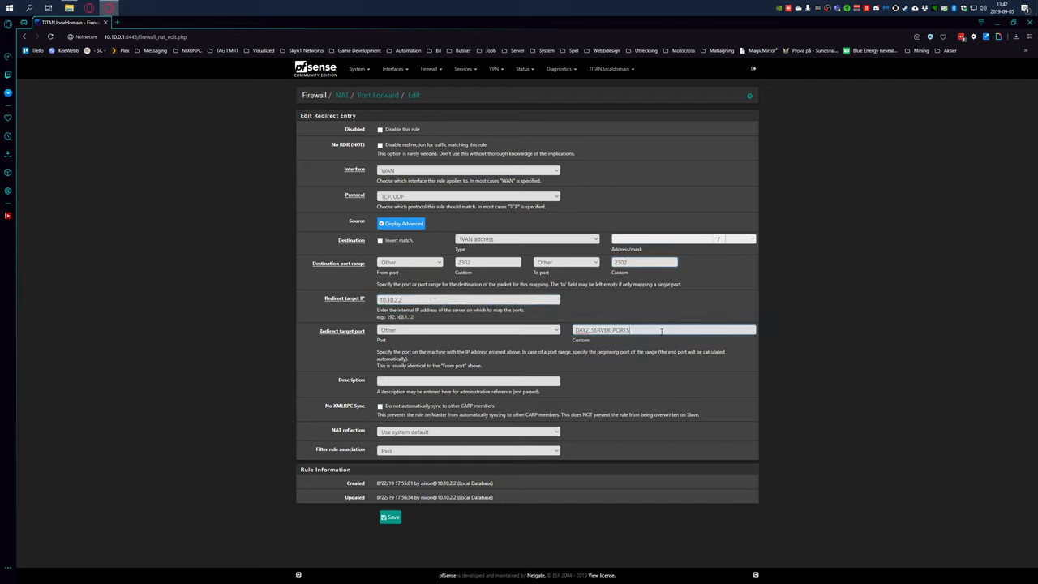
double_click(502, 260)
key(ctrl+c)
double_click(616, 330)
key(ctrl+v)
Switch to Paint with a blank canvas for a port forwarding sketch
click(260, 325)
key(super)
text(notepad)
key(Return)
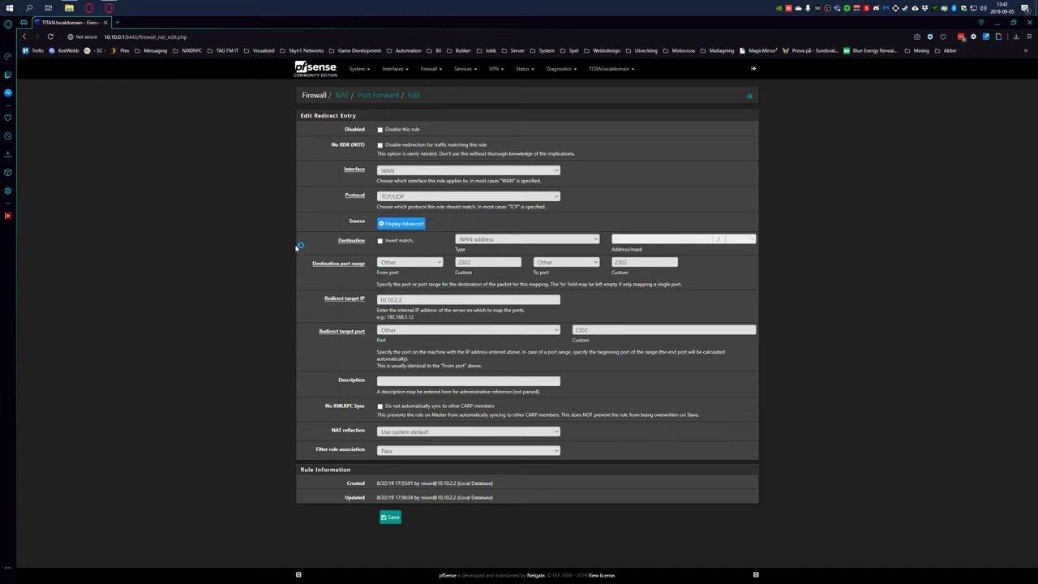
double_click(185, 18)
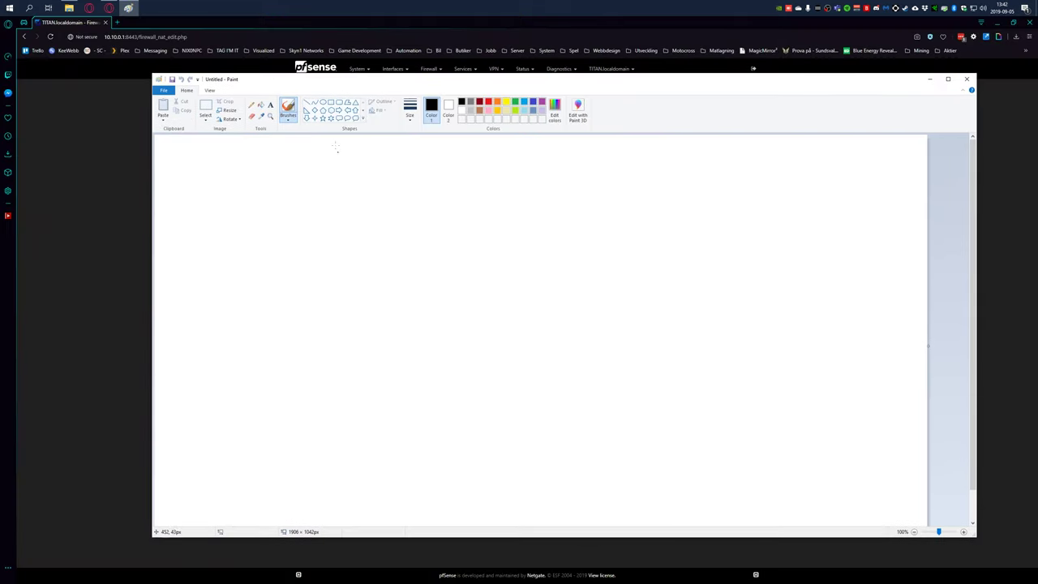
Draw a thick black vertical line about 742 px long near the middle of the canvas with the Line tool
click(409, 109)
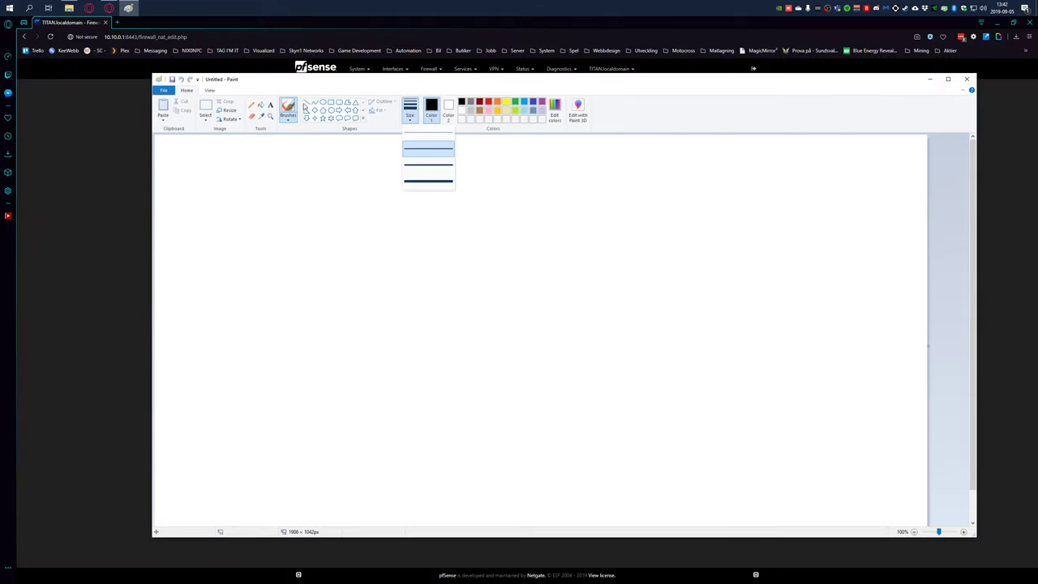
click(304, 108)
click(409, 110)
click(452, 112)
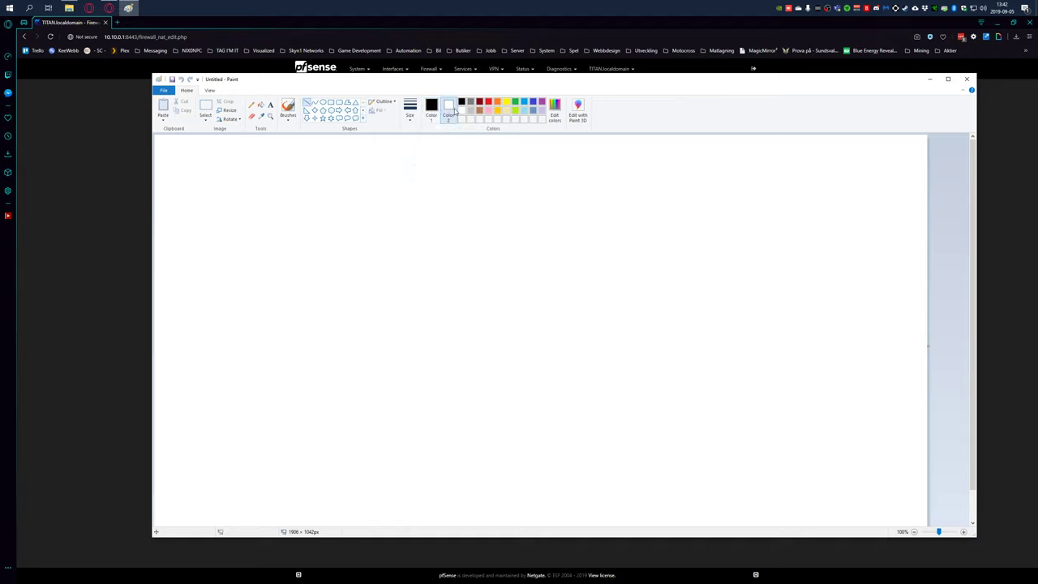
click(461, 102)
drag(488, 188, 488, 490)
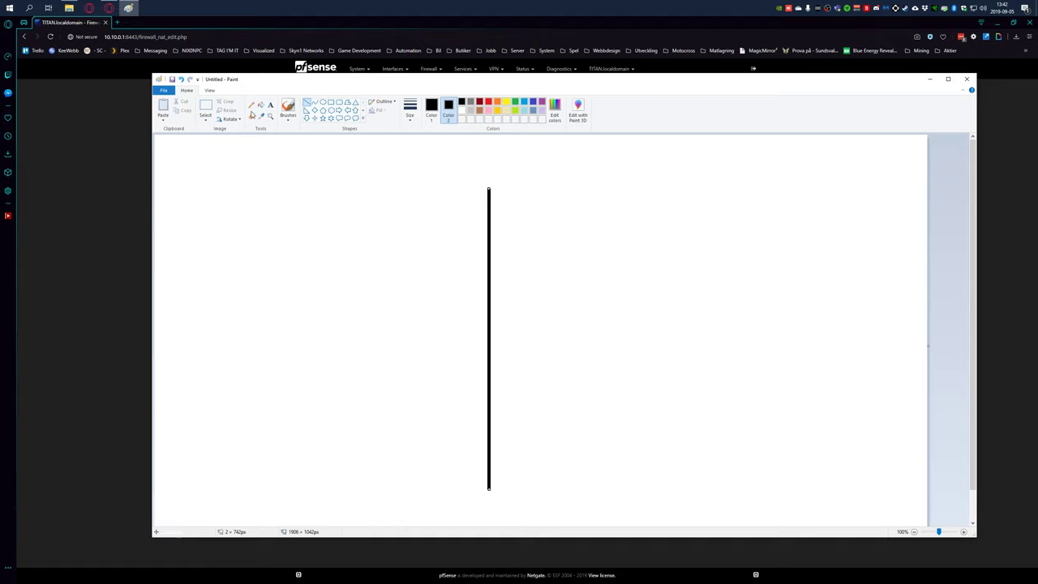
Draw an ellipse of about 384 × 308 px to the left of the vertical line and fill it with green
click(323, 102)
drag(237, 268, 393, 393)
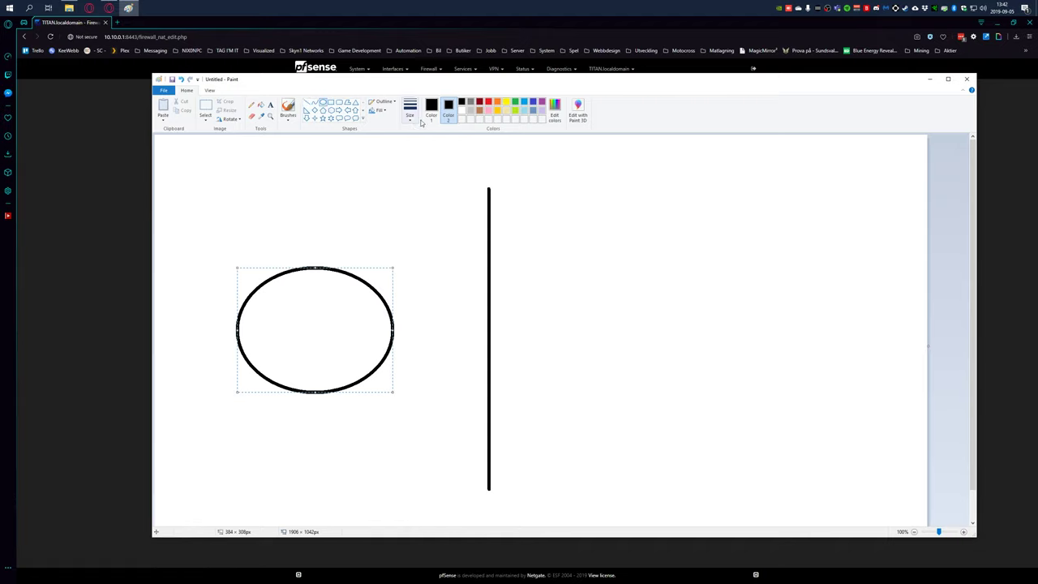
click(515, 102)
click(260, 105)
click(292, 306)
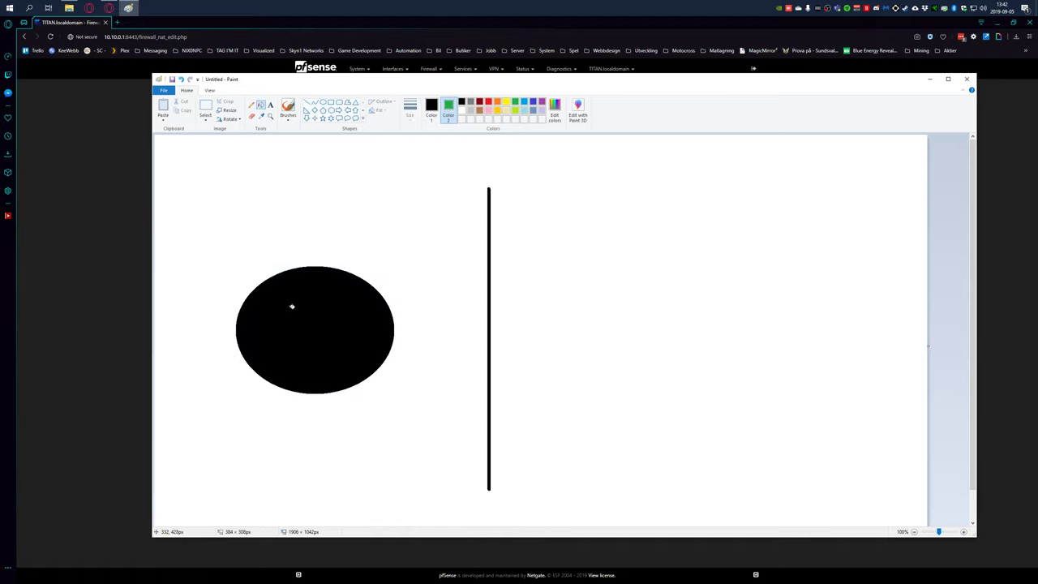
click(431, 108)
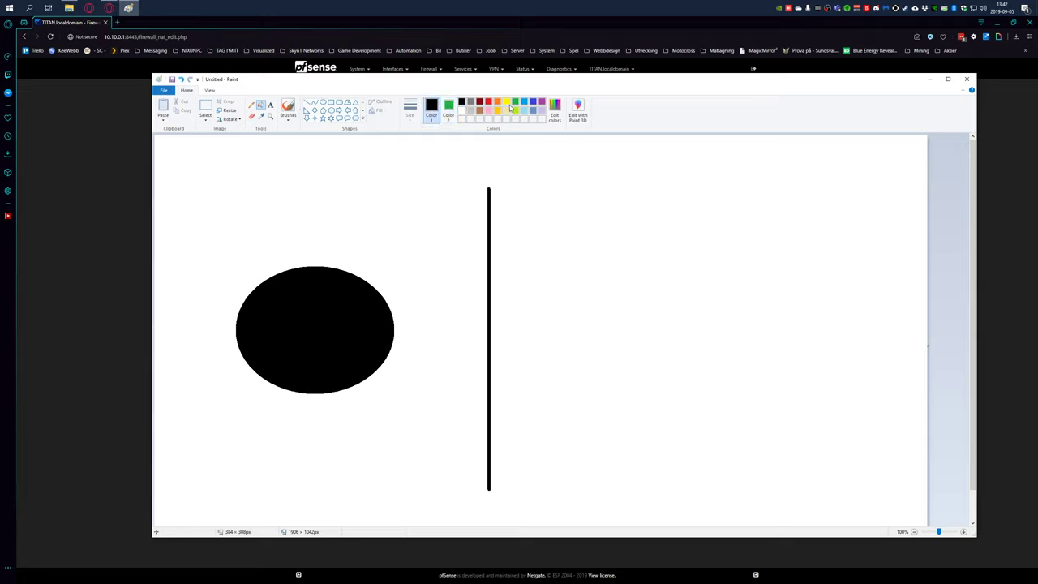
click(515, 102)
click(292, 337)
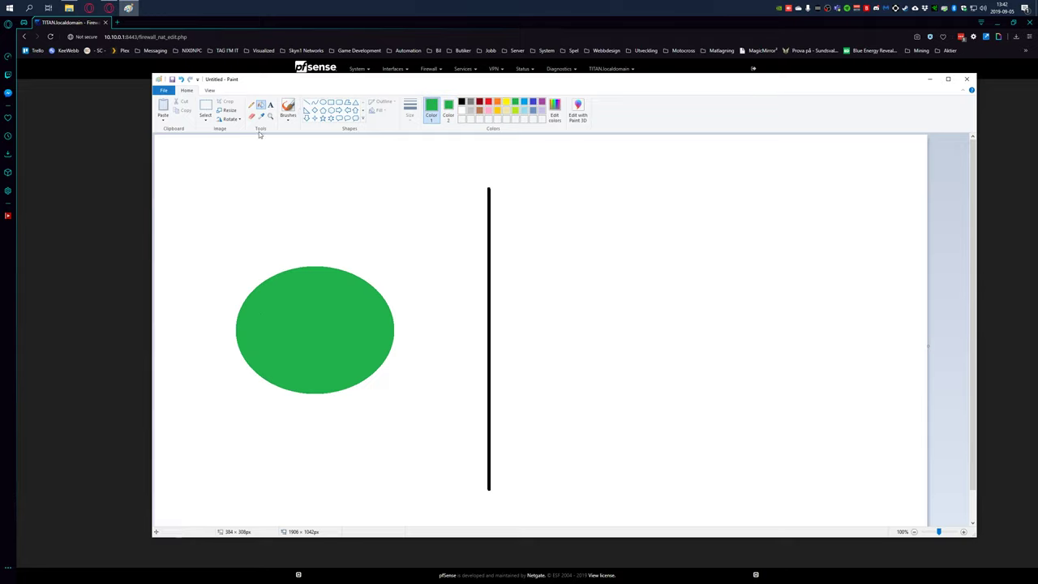
Sketch two small computers in black inside the green ellipse with the Pencil and connect each to the vertical line with a curve
click(252, 105)
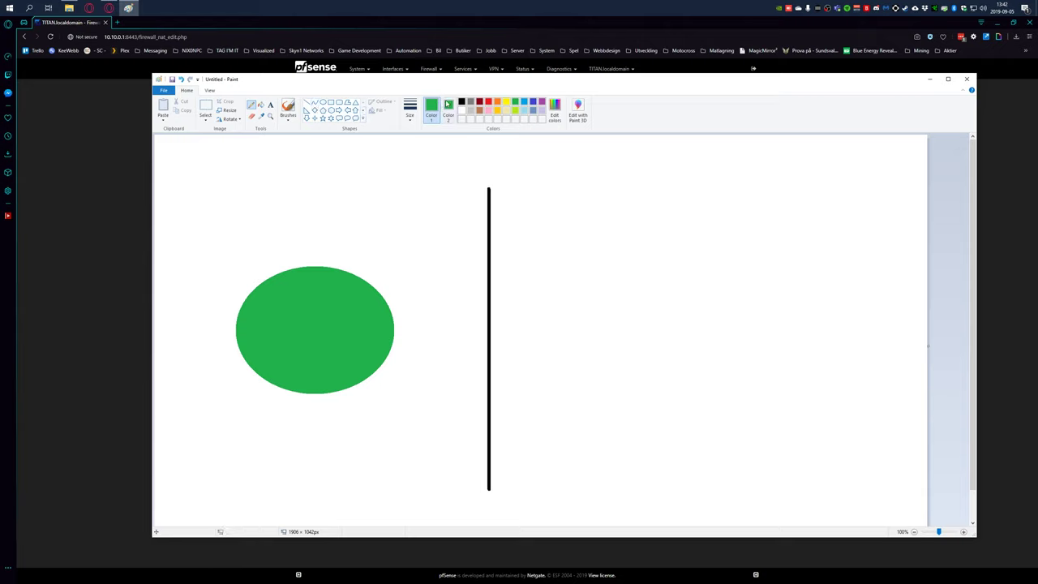
click(461, 101)
mouse_move(261, 296)
mouse_down()
mouse_move(285, 314)
mouse_move(261, 296)
mouse_up()
mouse_move(327, 292)
mouse_down()
mouse_move(343, 314)
mouse_move(326, 291)
mouse_up()
mouse_move(260, 321)
mouse_down()
mouse_move(284, 333)
mouse_move(268, 326)
mouse_move(341, 329)
mouse_move(330, 322)
mouse_up()
mouse_move(280, 288)
mouse_down()
mouse_move(440, 255)
mouse_move(487, 263)
mouse_up()
drag(336, 289, 482, 279)
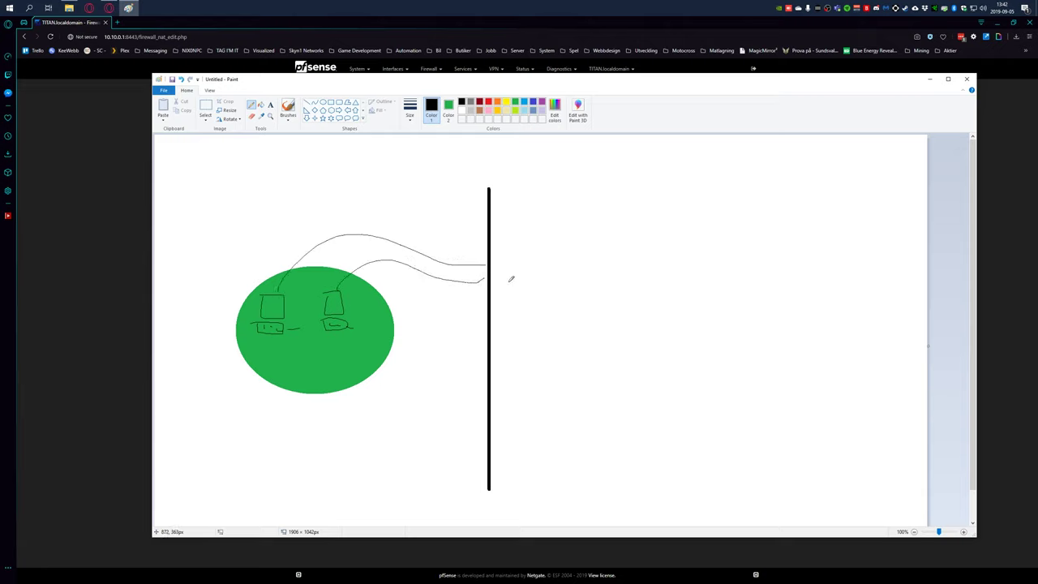
Write 2302 beside the dividing line, continue the connection past it, and sketch a larger computer on the far side
mouse_move(448, 236)
mouse_down()
mouse_move(464, 230)
mouse_move(574, 263)
mouse_up()
mouse_move(694, 261)
mouse_down()
mouse_move(751, 259)
mouse_move(694, 261)
mouse_move(748, 293)
mouse_move(709, 266)
mouse_up()
mouse_move(693, 311)
mouse_down()
mouse_move(758, 340)
mouse_move(694, 309)
mouse_move(725, 321)
mouse_up()
mouse_move(733, 321)
mouse_down()
mouse_move(745, 326)
mouse_move(724, 332)
mouse_up()
drag(736, 323, 747, 327)
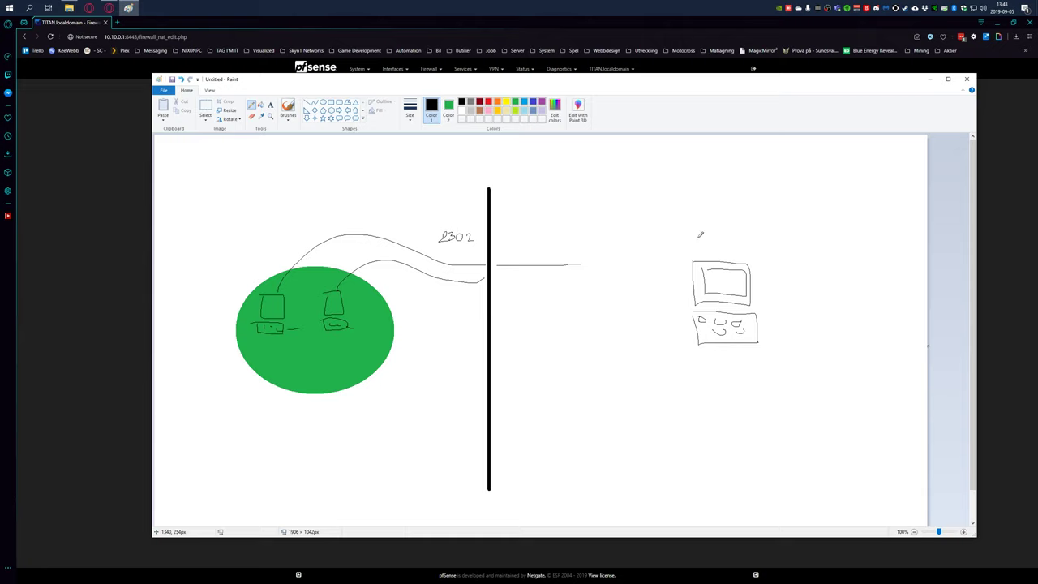
Write 10.10.2.2 above the large computer, extend the connection to it as an arrow, and box the number 2302
mouse_move(694, 234)
mouse_down()
mouse_move(693, 243)
mouse_move(752, 244)
mouse_up()
mouse_move(580, 262)
mouse_down()
mouse_move(679, 283)
mouse_move(669, 287)
mouse_up()
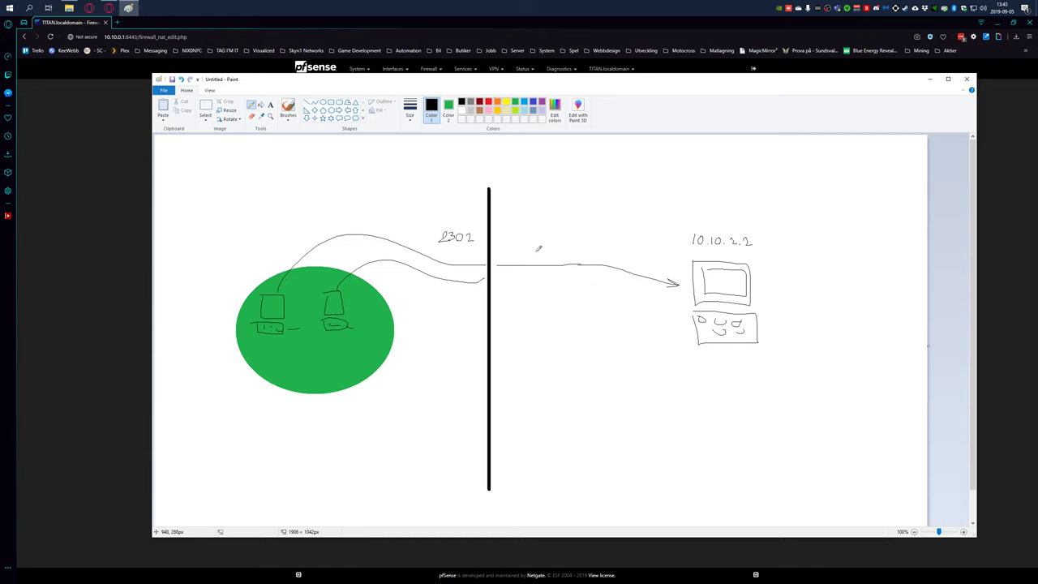
mouse_move(438, 241)
mouse_down()
mouse_move(482, 248)
mouse_move(434, 225)
mouse_up()
Label the two sides of the dividing line WAN and LAN, each with an arrow pointing away from the extended line
mouse_move(638, 84)
mouse_down()
mouse_move(606, 496)
mouse_move(500, 313)
mouse_up()
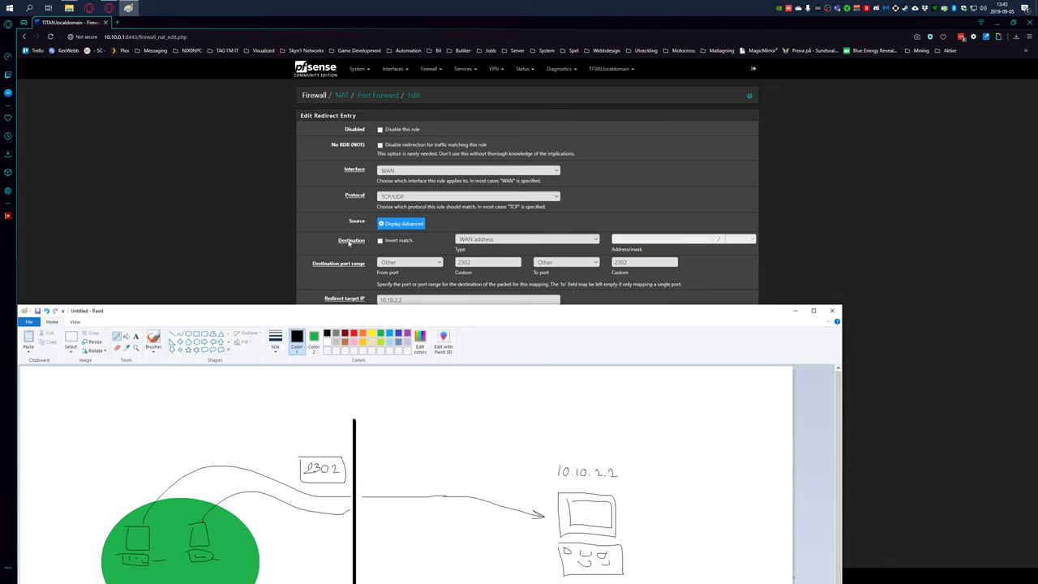
drag(483, 315, 525, 269)
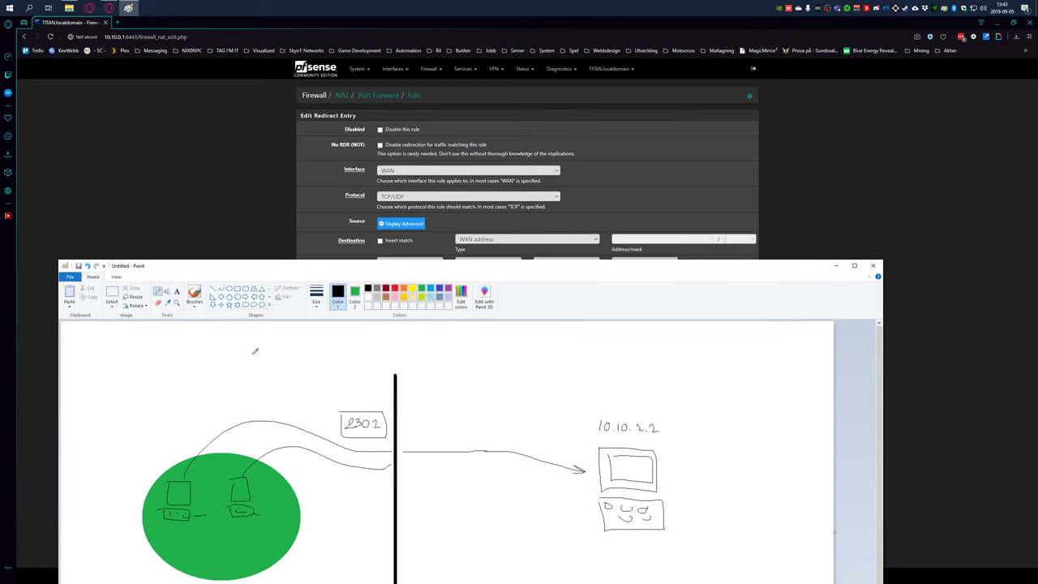
mouse_move(150, 362)
mouse_down()
mouse_move(180, 370)
mouse_move(196, 356)
mouse_move(231, 386)
mouse_move(242, 371)
mouse_move(258, 386)
mouse_move(268, 348)
mouse_up()
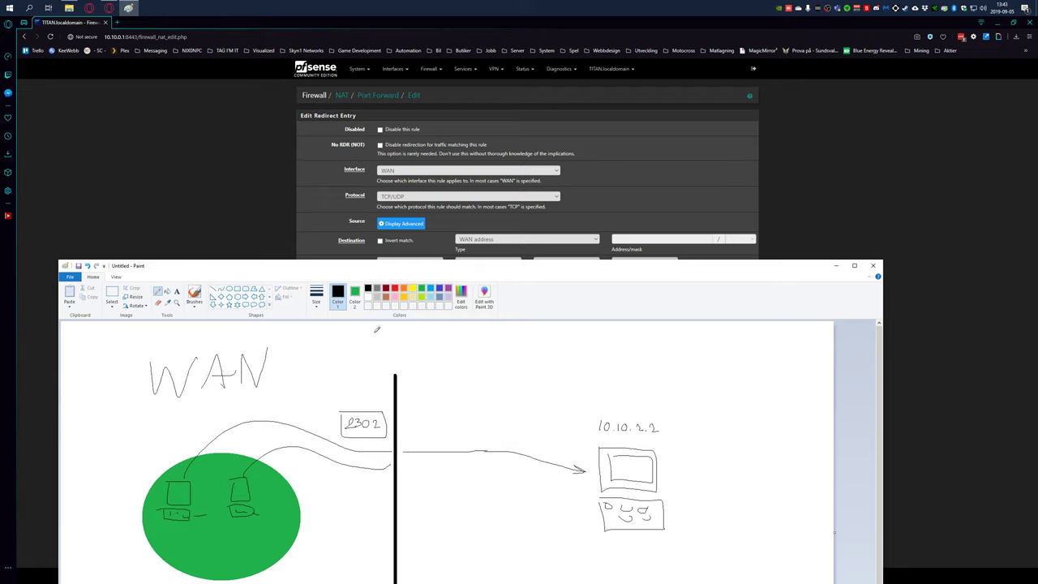
mouse_move(394, 325)
mouse_down()
mouse_move(397, 377)
mouse_move(395, 340)
mouse_move(399, 375)
mouse_move(308, 362)
mouse_move(326, 371)
mouse_up()
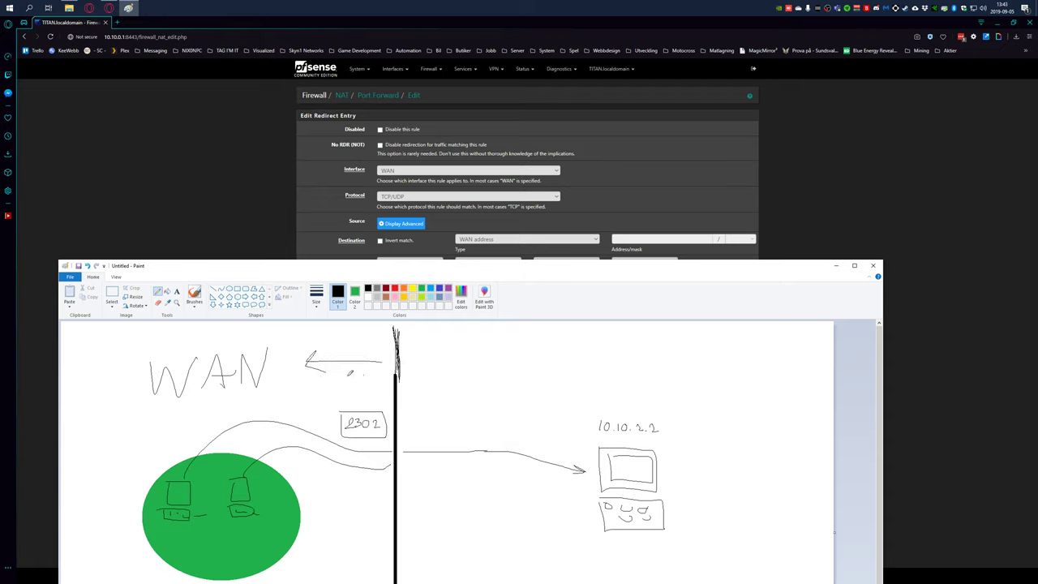
mouse_move(415, 357)
mouse_down()
mouse_move(482, 357)
mouse_move(468, 368)
mouse_up()
mouse_move(523, 331)
mouse_down()
mouse_move(527, 368)
mouse_move(556, 368)
mouse_up()
mouse_move(569, 368)
mouse_down()
mouse_move(588, 329)
mouse_move(605, 366)
mouse_up()
drag(577, 350, 649, 332)
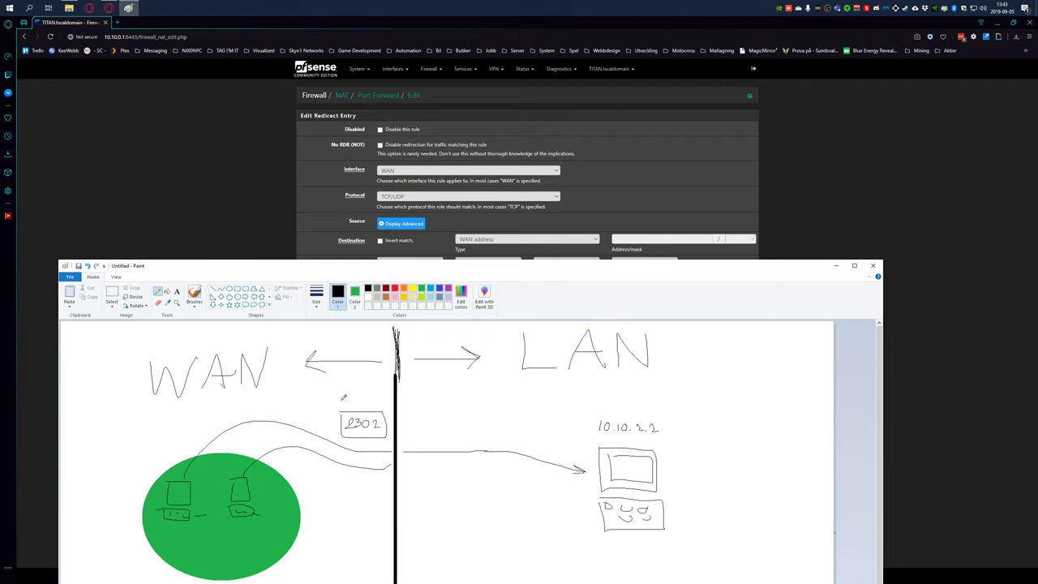
Draw a long arrow from the 10.10.2.2 computer across the dividing line to the WAN side
drag(465, 270, 472, 290)
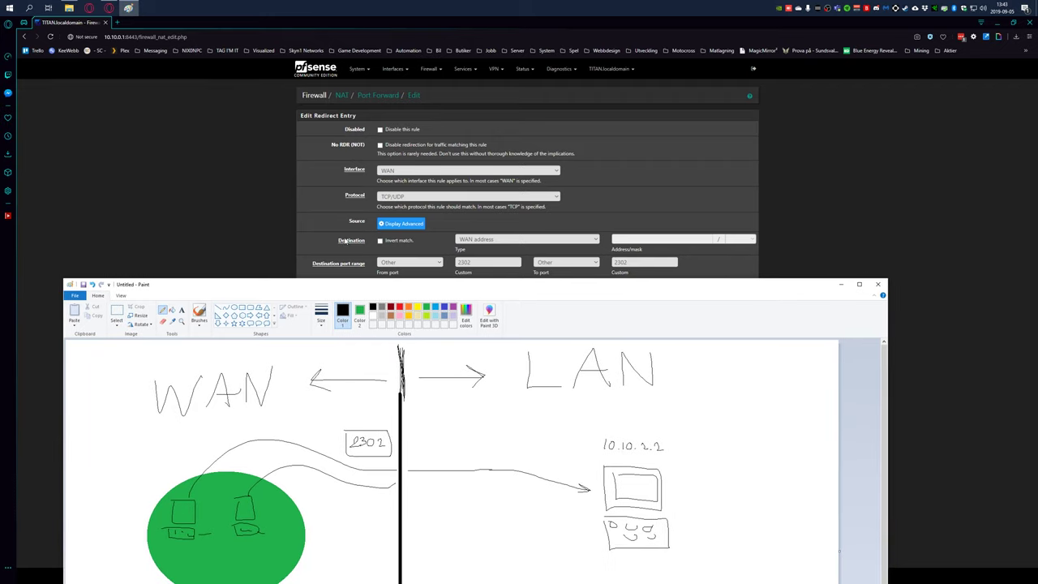
drag(253, 375, 257, 370)
mouse_move(590, 465)
mouse_down()
mouse_move(428, 397)
mouse_move(300, 391)
mouse_move(329, 401)
mouse_up()
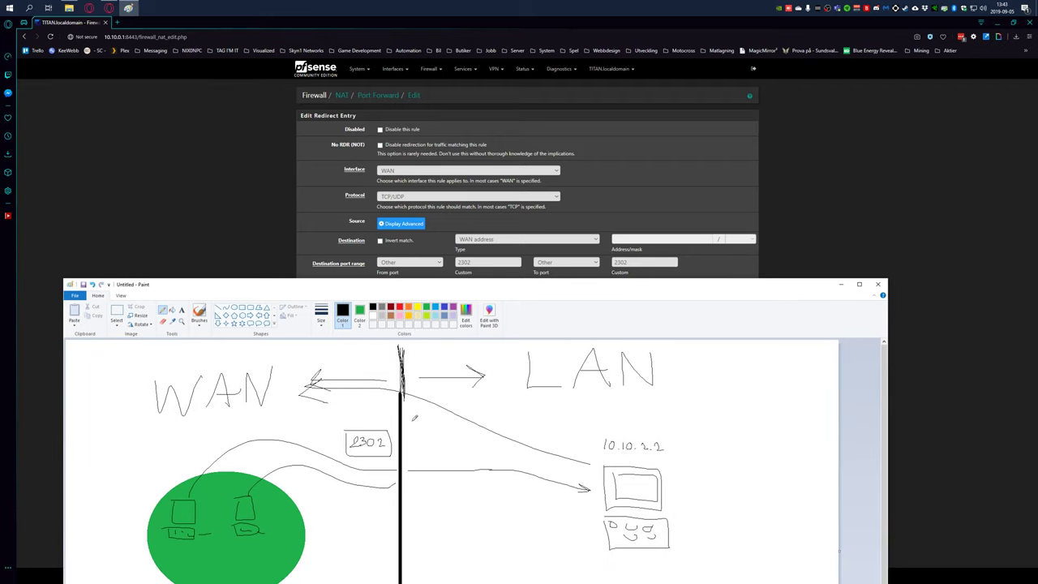
Add :2302 after the 10.10.2.2 label and draw a return arrow from the WAN side to the large computer
drag(461, 287, 455, 305)
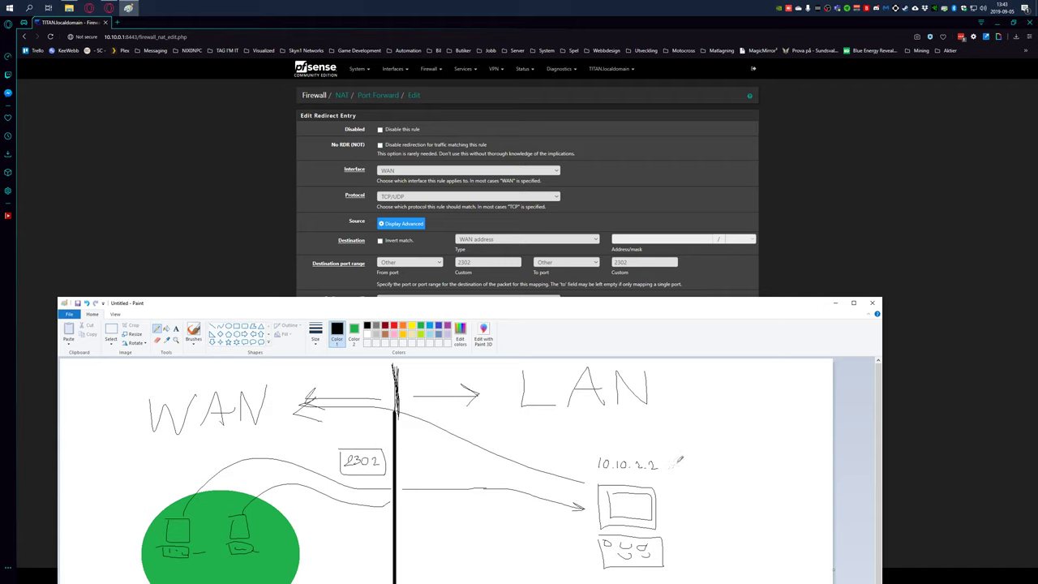
mouse_move(673, 459)
mouse_down()
mouse_move(695, 469)
mouse_move(707, 457)
mouse_move(717, 468)
mouse_up()
mouse_move(398, 307)
mouse_down()
mouse_move(410, 370)
mouse_move(404, 274)
mouse_up()
mouse_move(296, 395)
mouse_down()
mouse_move(357, 392)
mouse_move(585, 470)
mouse_move(572, 475)
mouse_up()
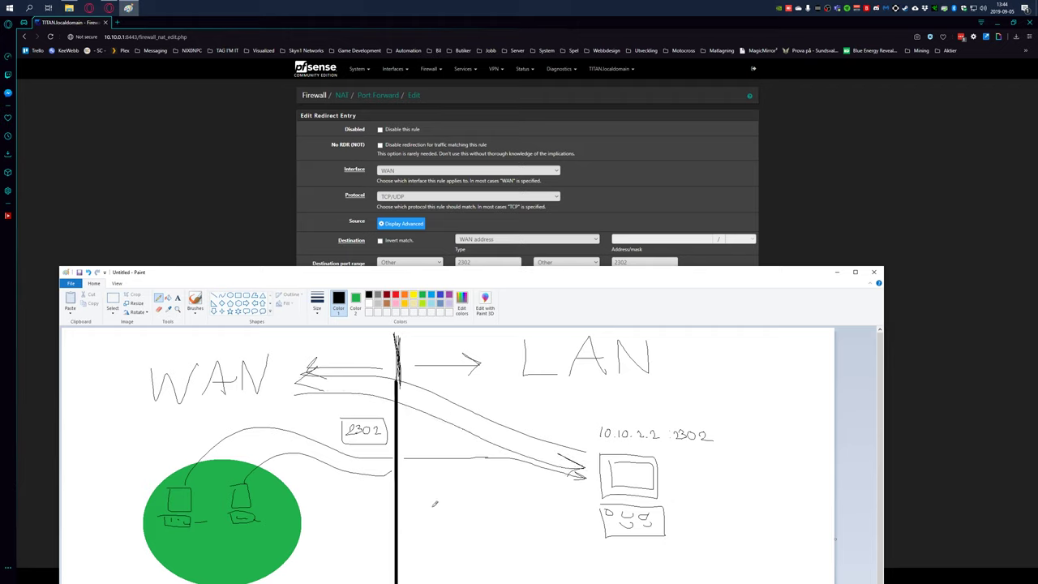
mouse_move(670, 425)
mouse_down()
mouse_move(673, 446)
mouse_move(667, 425)
mouse_up()
Close Paint without saving the sketch and go back to the pfSense port forward list, discarding the rule edits
click(871, 273)
click(486, 503)
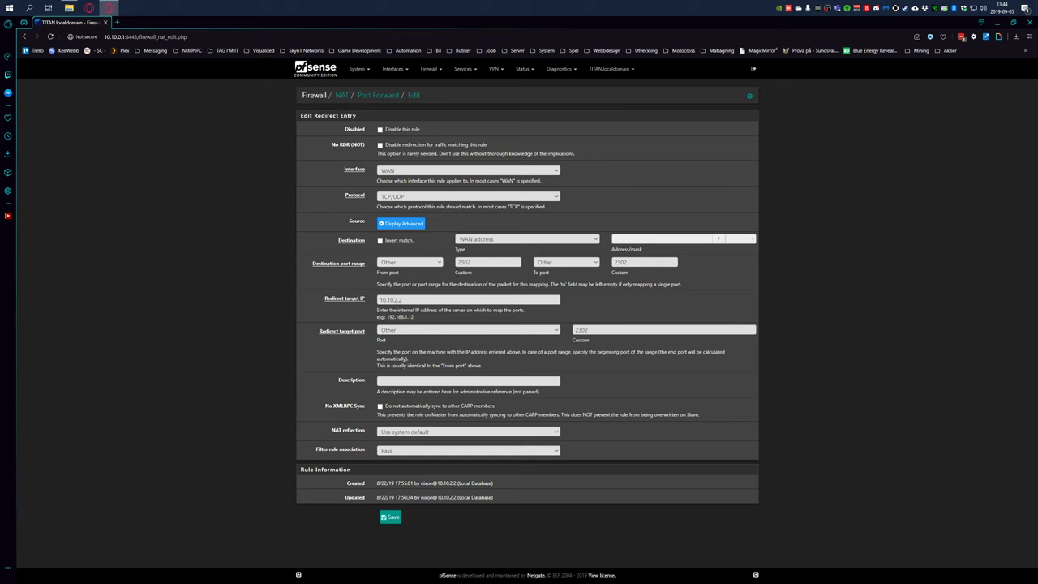
key(alt+Left)
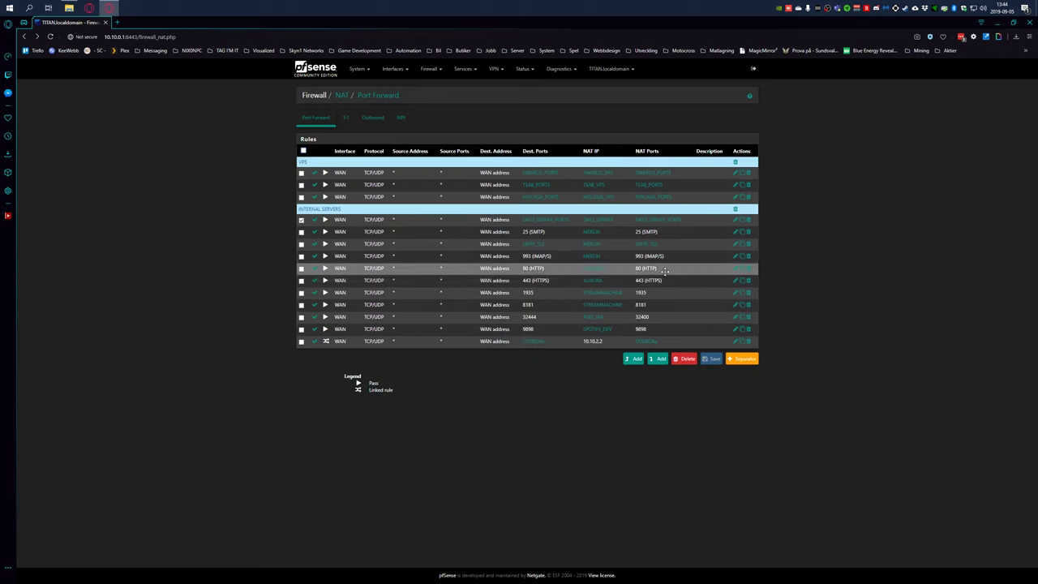
Duplicate the DayZ server port forward rule and set the copy's destination port range from 2302 to 2302
click(735, 219)
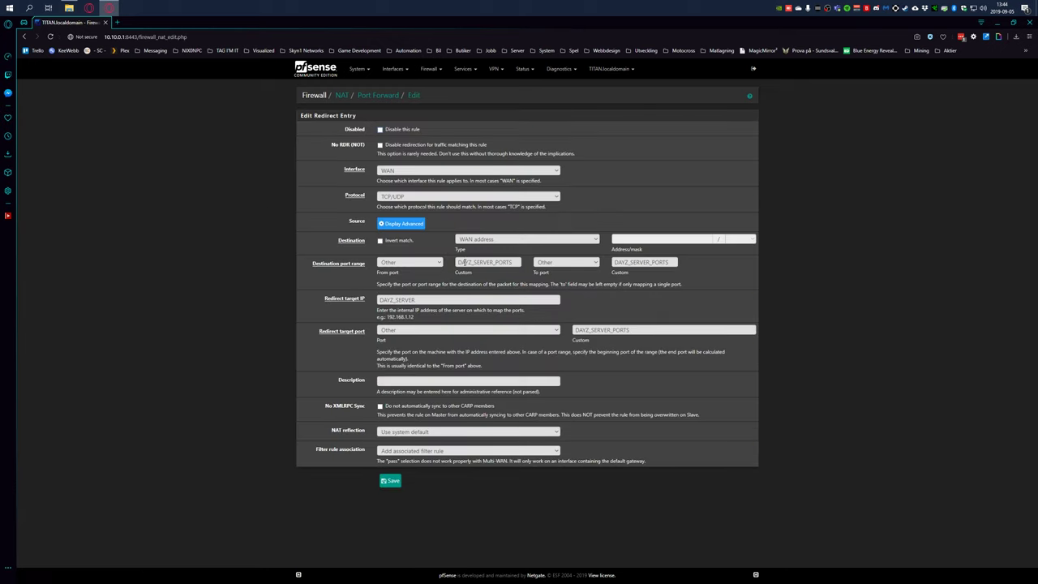
double_click(514, 261)
key(BackSpace)
text(20)
key(BackSpace)
text(3)
key(Tab)
key(Tab)
Set the copied rule's redirect target IP to 10.10.2.2 and its custom redirect target port to 2302
drag(421, 301, 342, 301)
text(10.10.2.2)
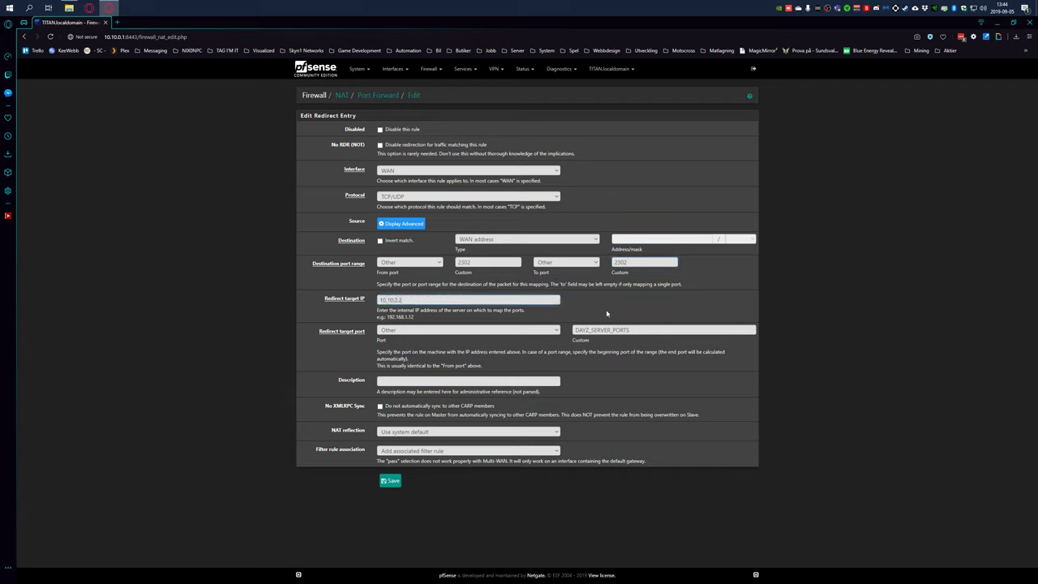
drag(640, 330, 522, 332)
text(230)
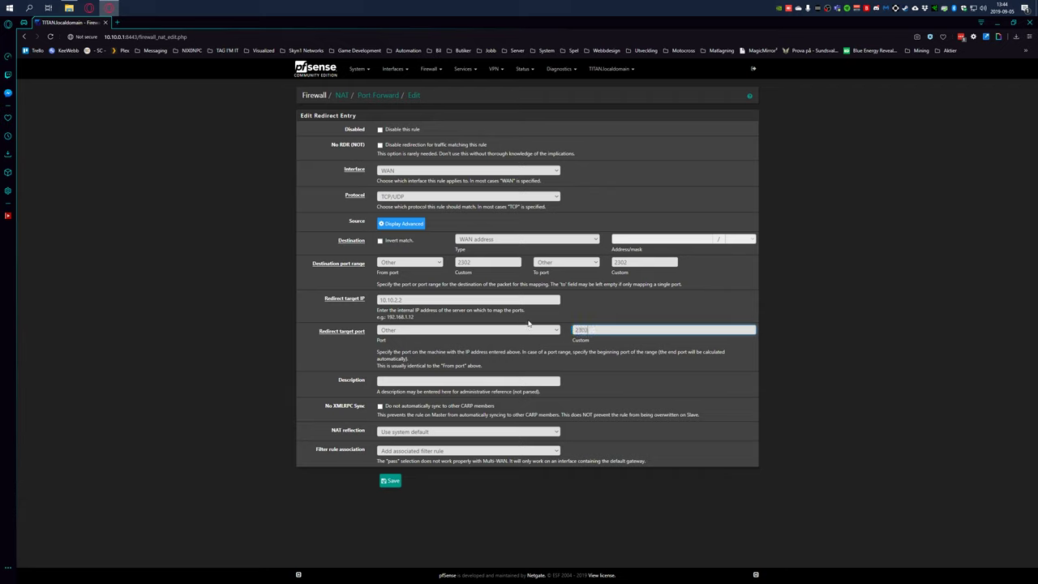
text(2)
Set the filter rule association to None, save the new port forward rule and apply the NAT changes
click(411, 452)
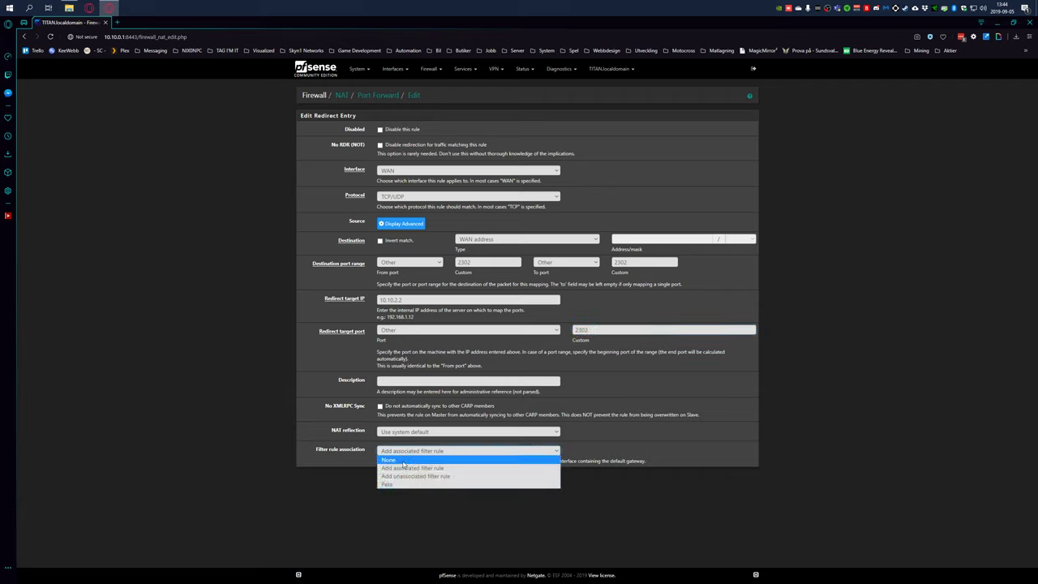
click(419, 462)
click(390, 480)
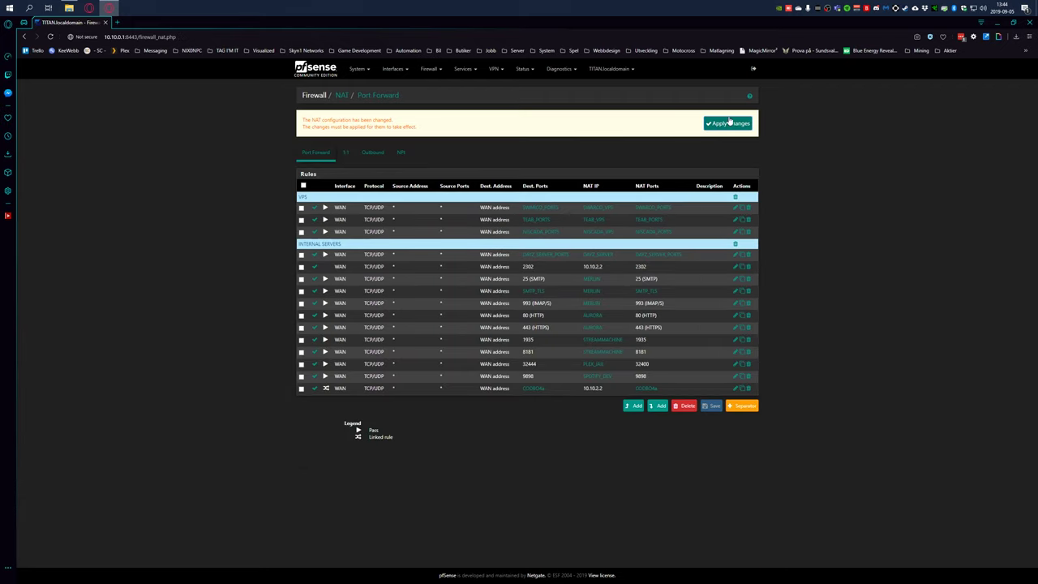
click(727, 124)
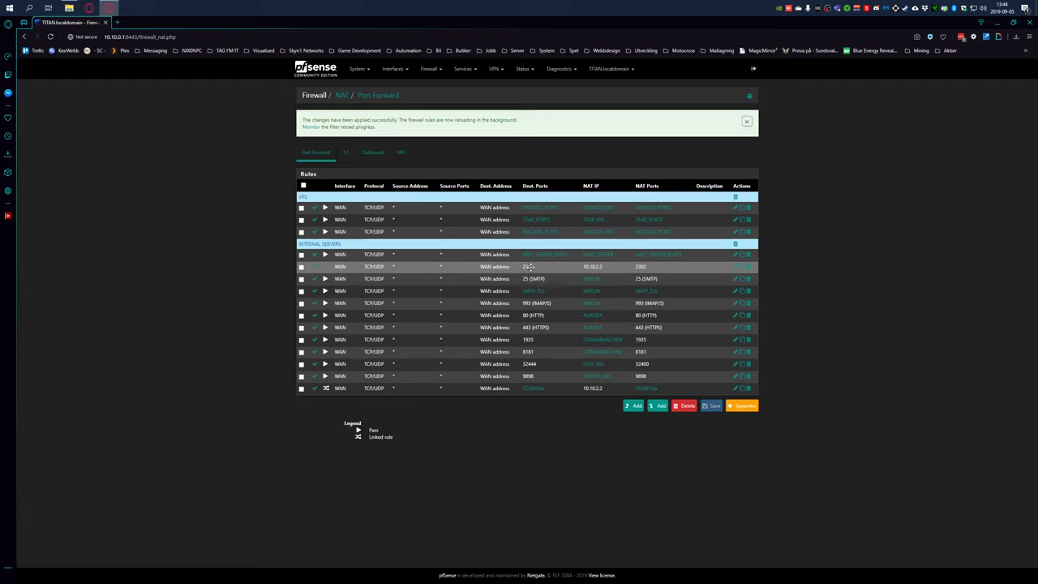
Set the port 2302 forward rule's filter rule association to Pass, then save the rule and apply the NAT changes
click(737, 269)
click(736, 267)
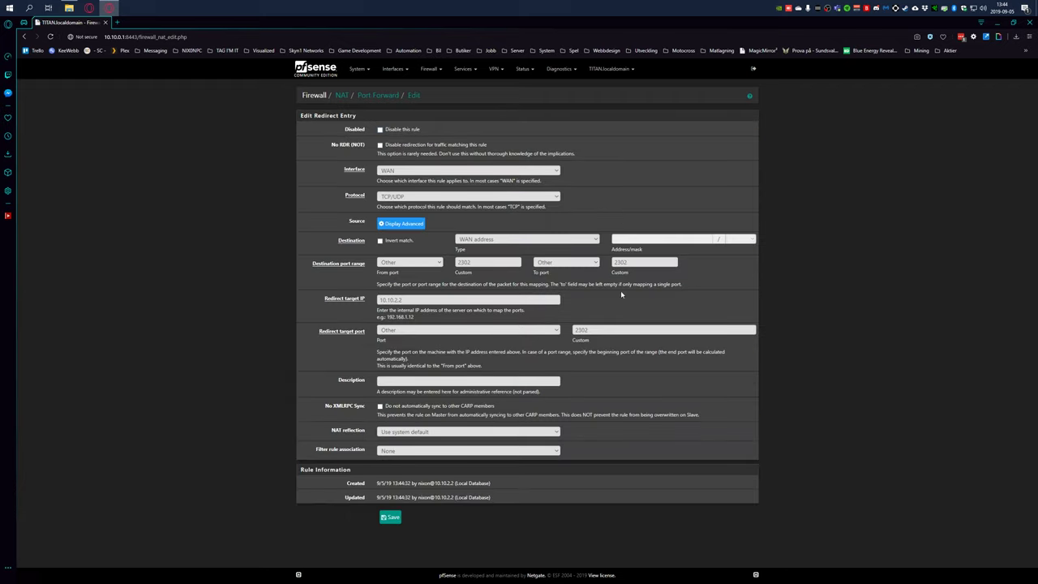
click(407, 451)
click(405, 468)
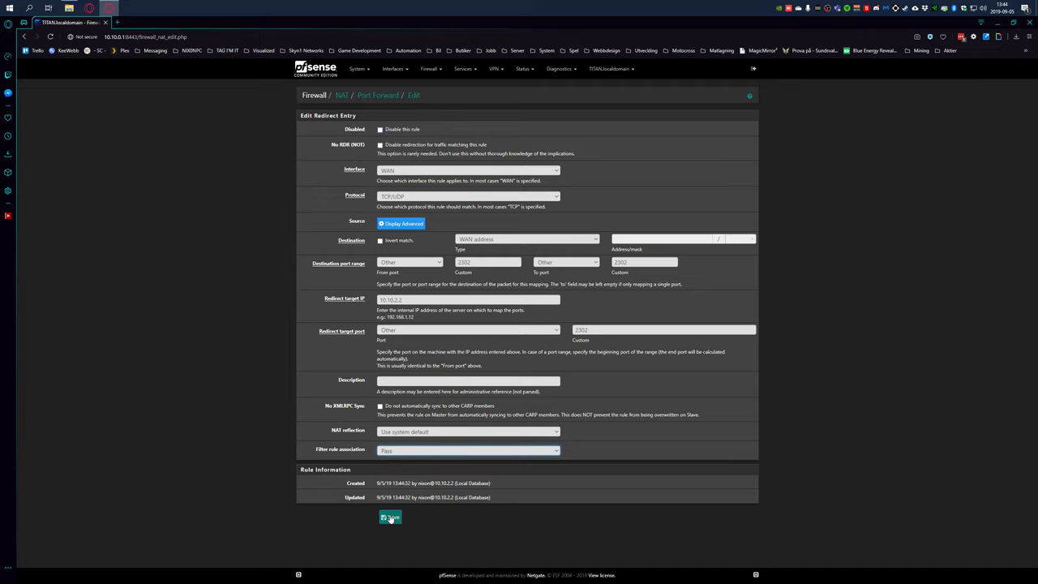
click(390, 517)
click(723, 123)
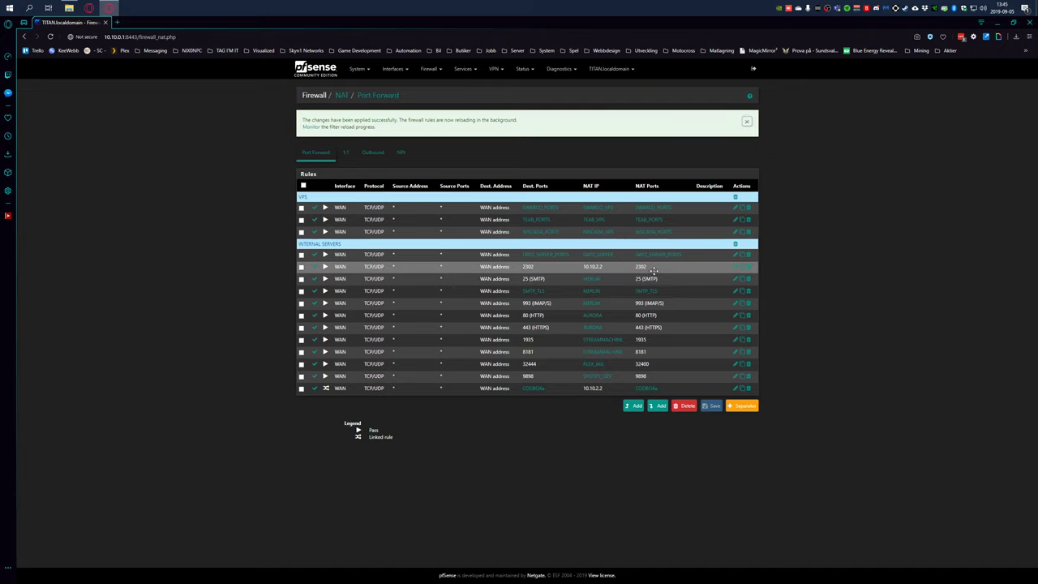
click(746, 122)
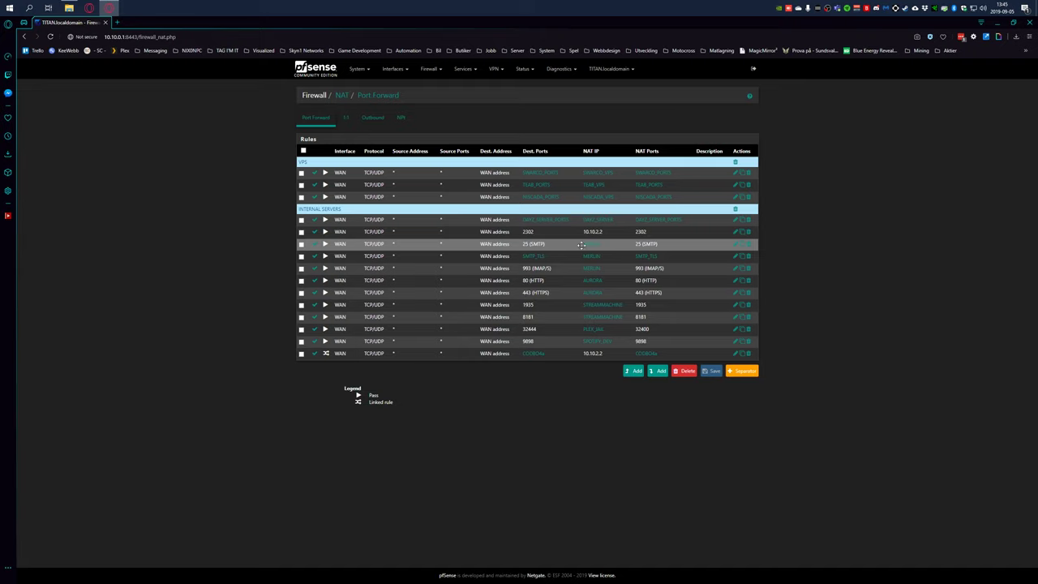
Duplicate the port 2302 forward rule, change its destination and redirect target ports to 27016, and save the copy
click(741, 233)
drag(518, 262, 453, 263)
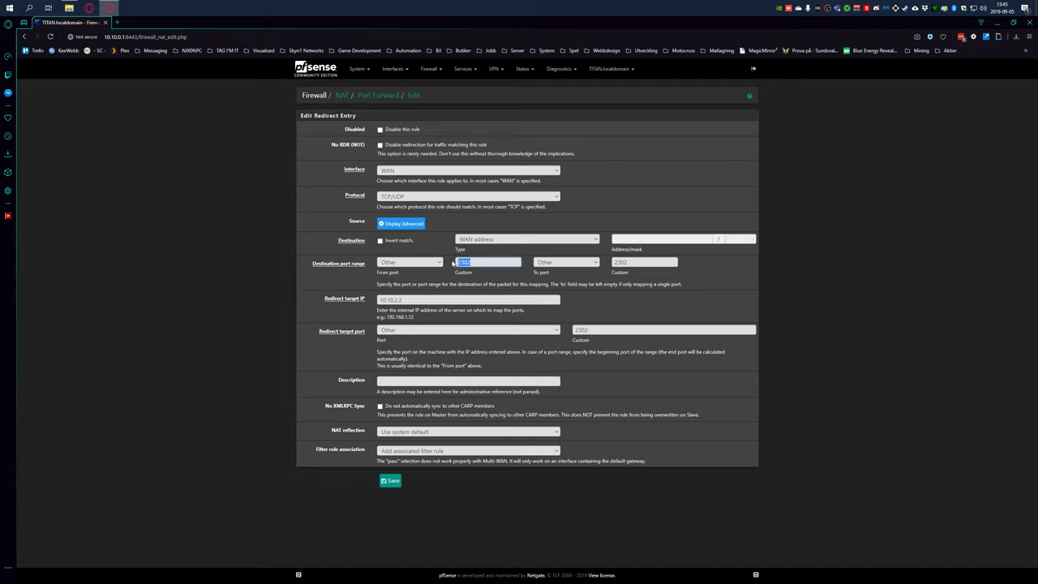
text(27016)
click(600, 330)
key(ctrl+a)
text(27016)
click(390, 480)
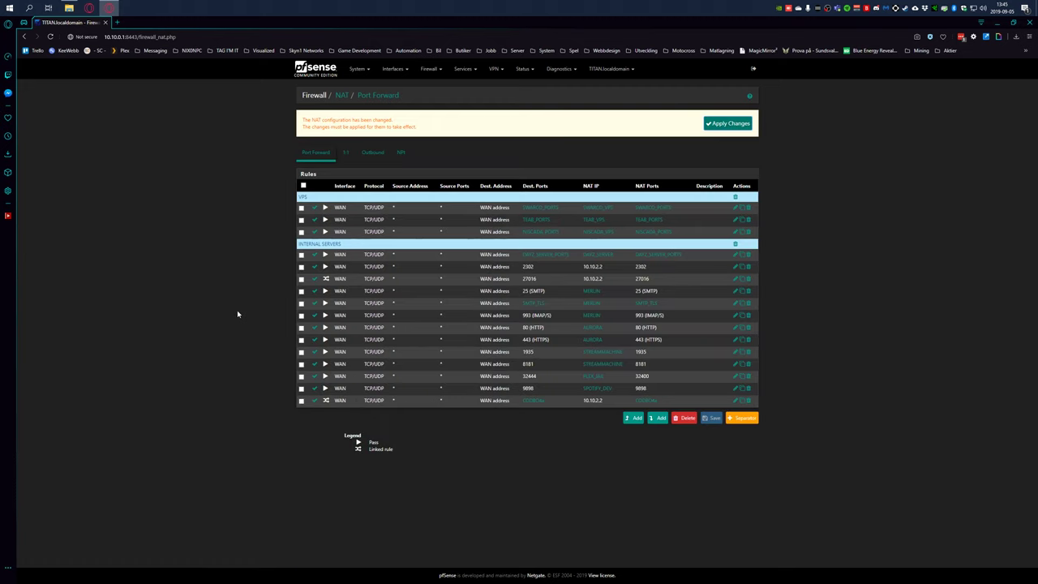
Set the port 27016 forward rule's filter rule association to Pass, then save the rule and apply the NAT changes
click(736, 283)
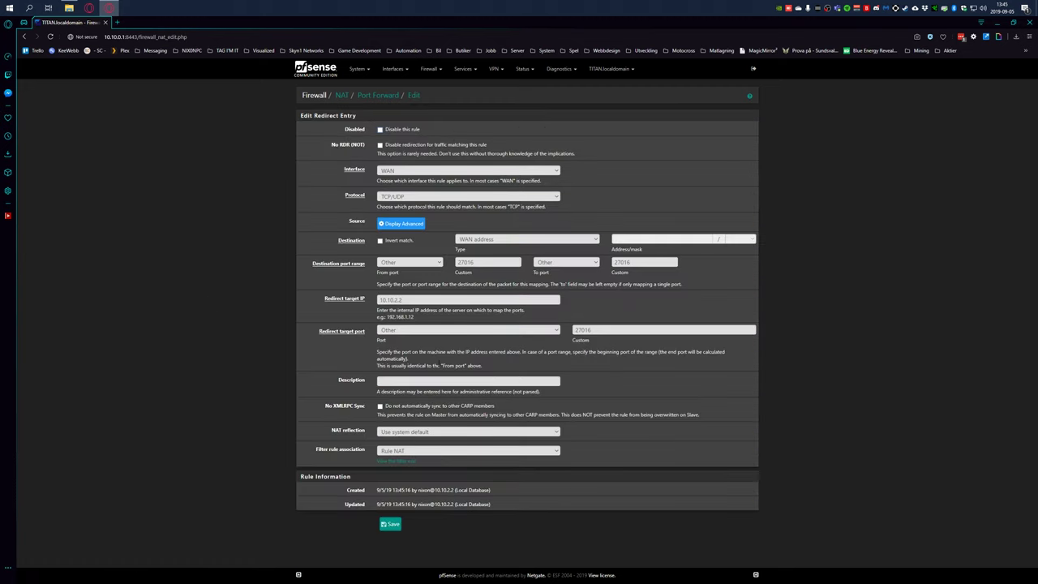
click(402, 452)
click(391, 467)
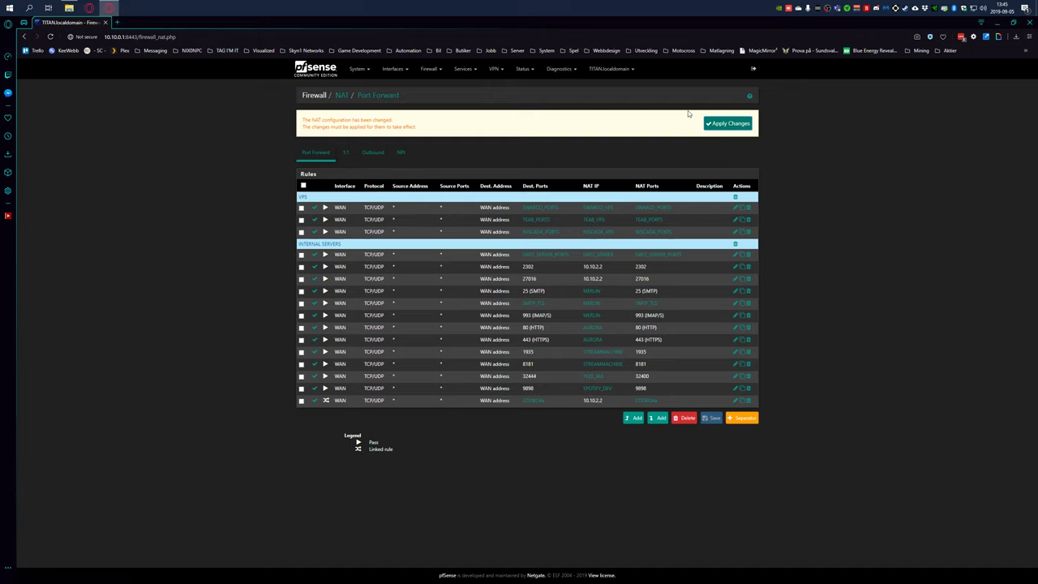
click(746, 184)
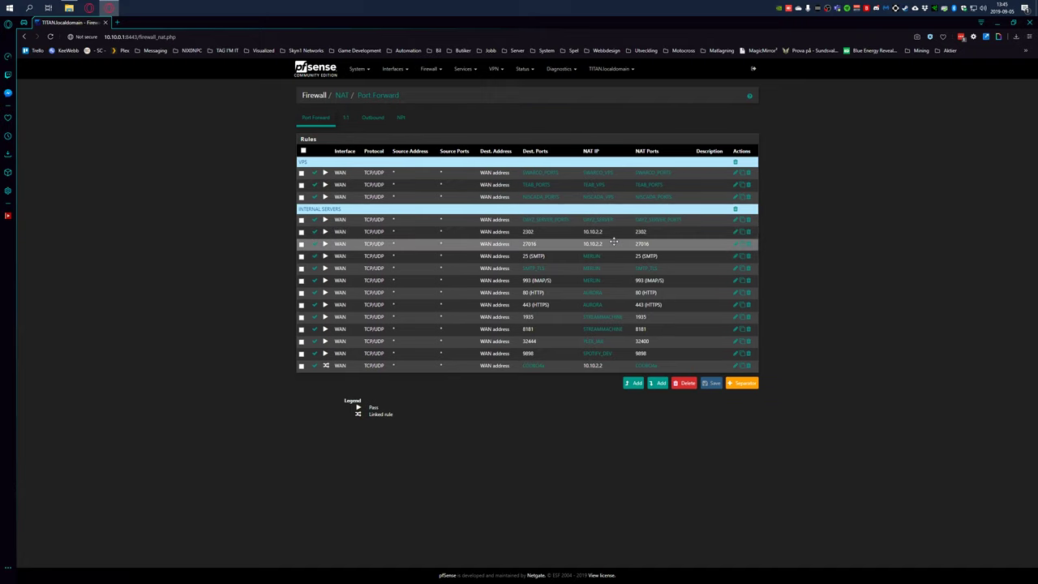
Restore the browser to a smaller window and move the DayZServer folder window so both are accessible
drag(503, 22, 436, 35)
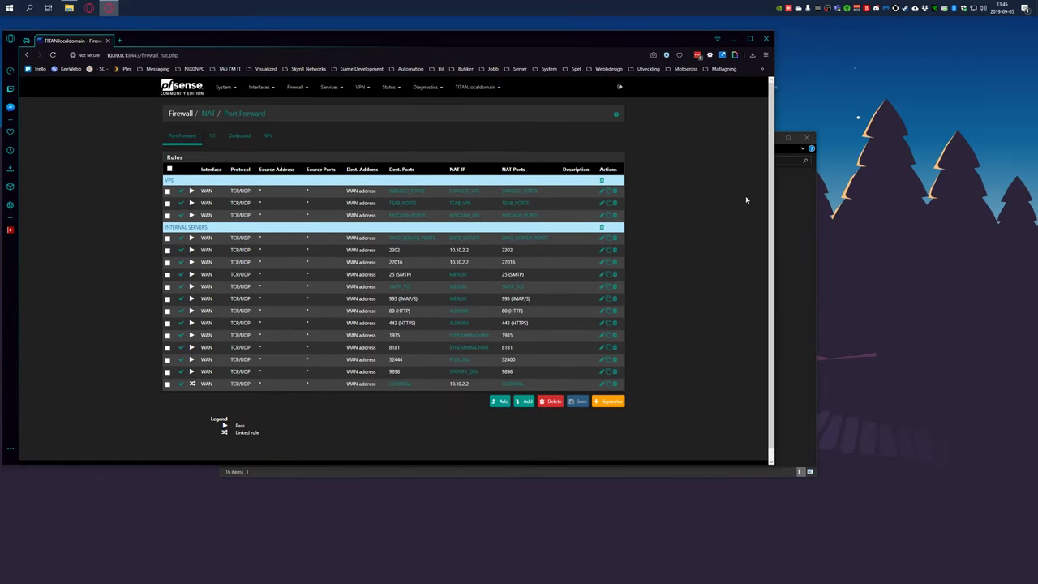
click(796, 205)
drag(651, 151, 792, 244)
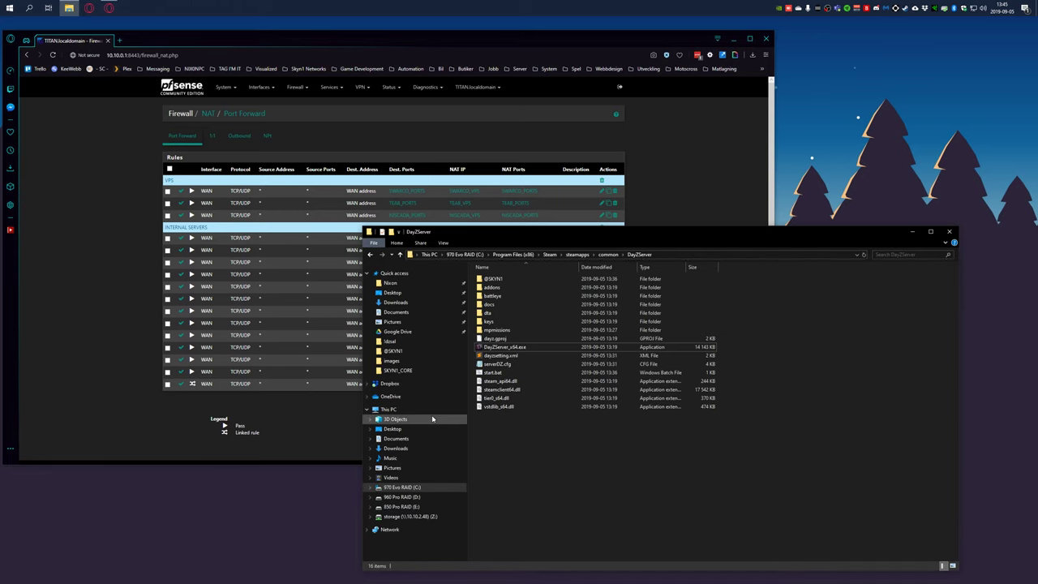
drag(567, 236, 625, 223)
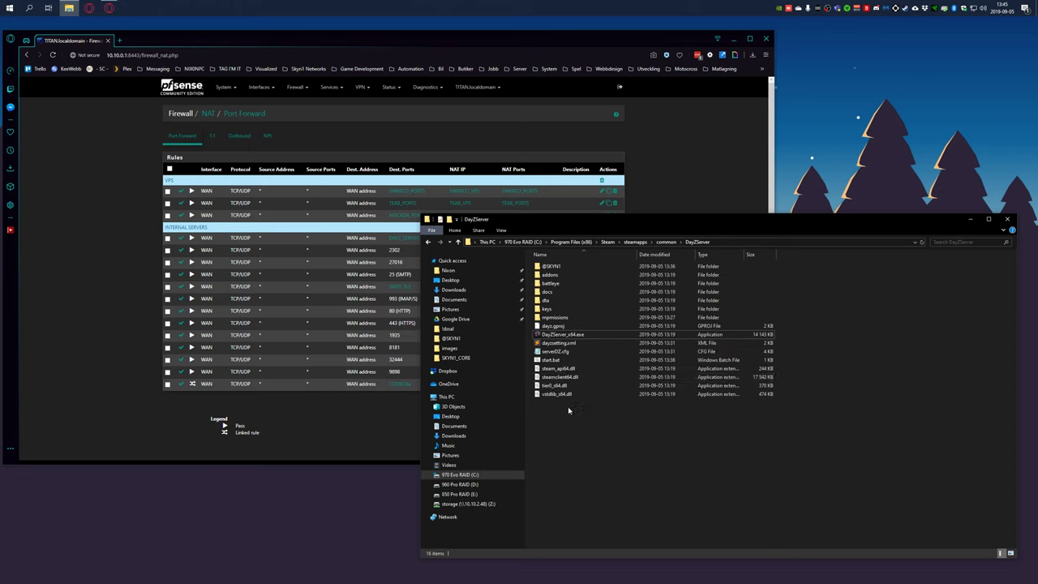
Try to launch the DayZ server by running start.bat from the DayZServer folder, and dismiss the error dialog
double_click(557, 363)
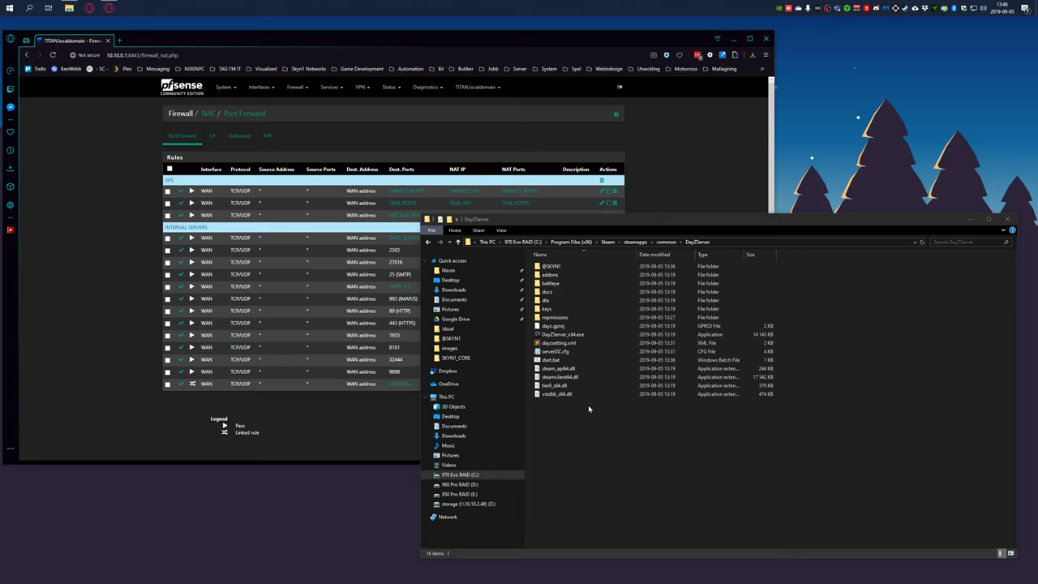
click(553, 362)
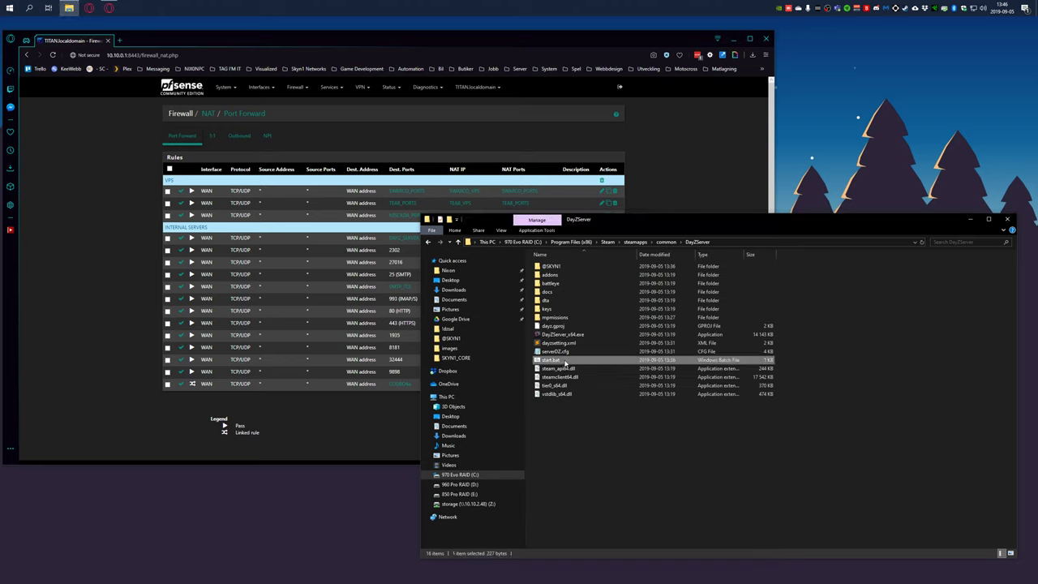
double_click(565, 363)
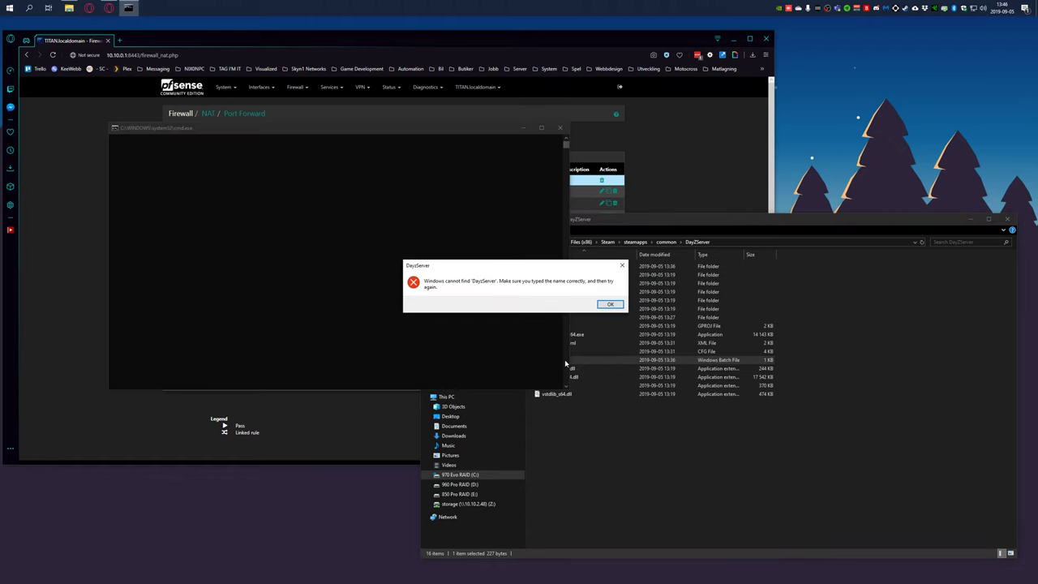
click(609, 306)
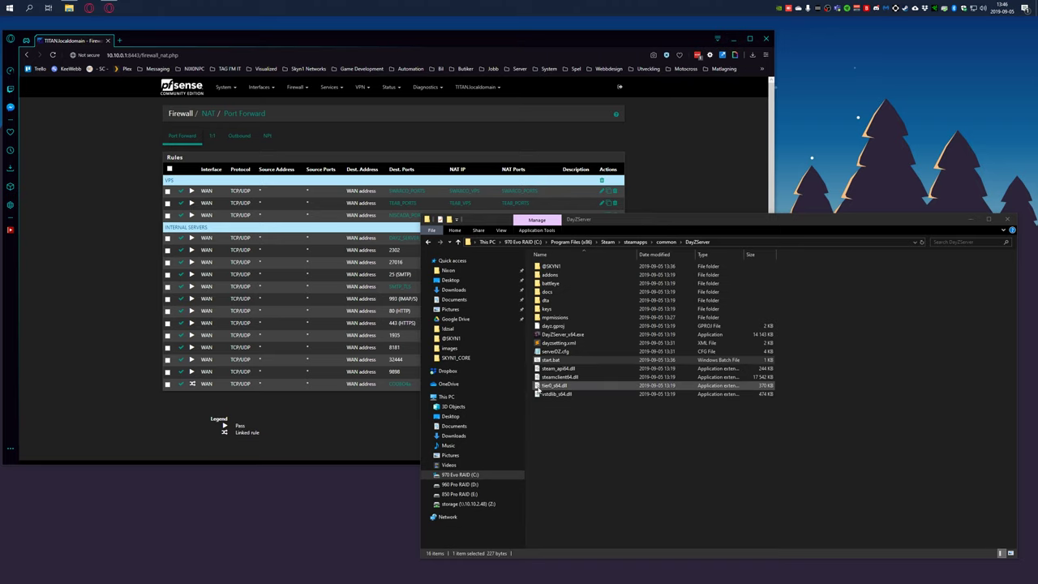
Edit start.bat to enclose DayzServer in double quotes after START, then save and close the file
right_click(551, 363)
click(561, 377)
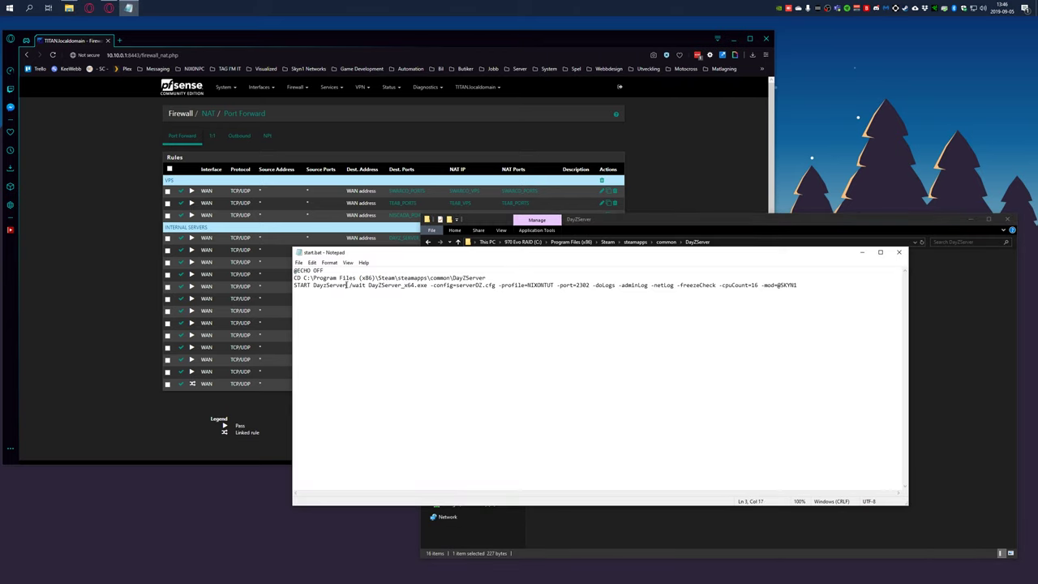
drag(347, 284, 294, 284)
click(315, 286)
text(")
text(")
click(299, 262)
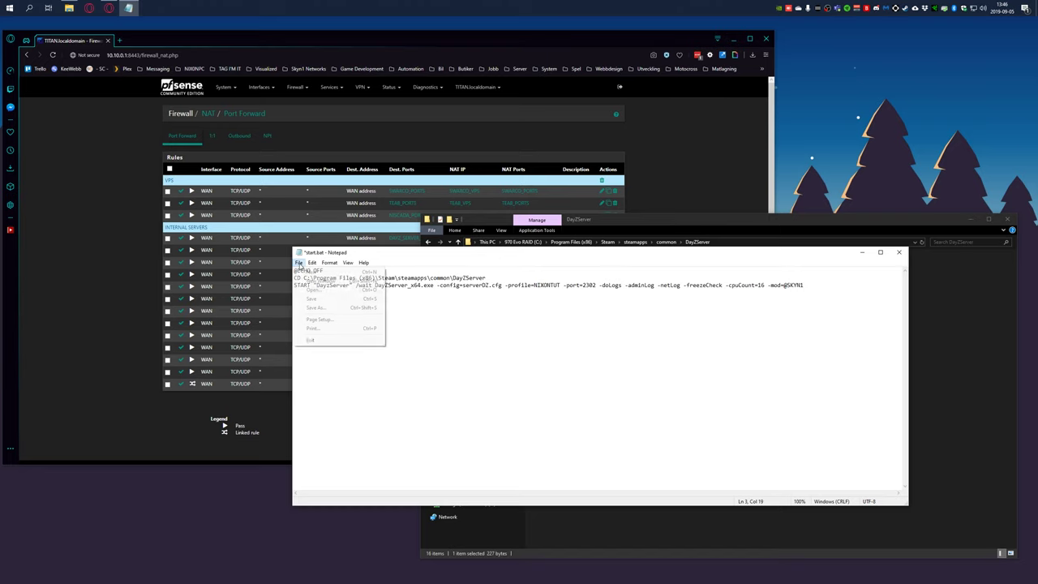
click(320, 297)
click(898, 252)
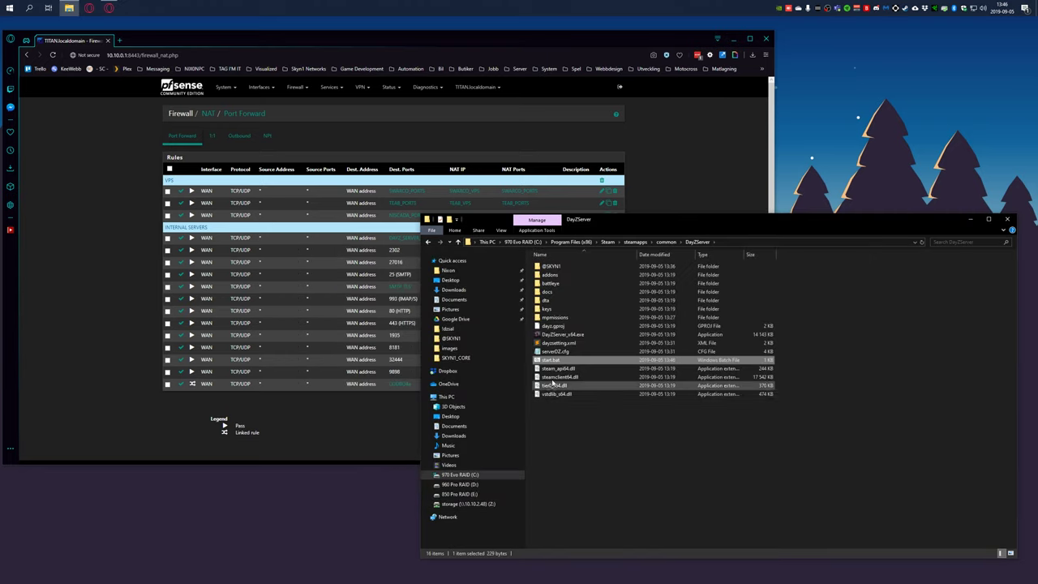
Run start.bat to launch the DayZ server, enlarge its console window and rearrange the surrounding windows
double_click(689, 359)
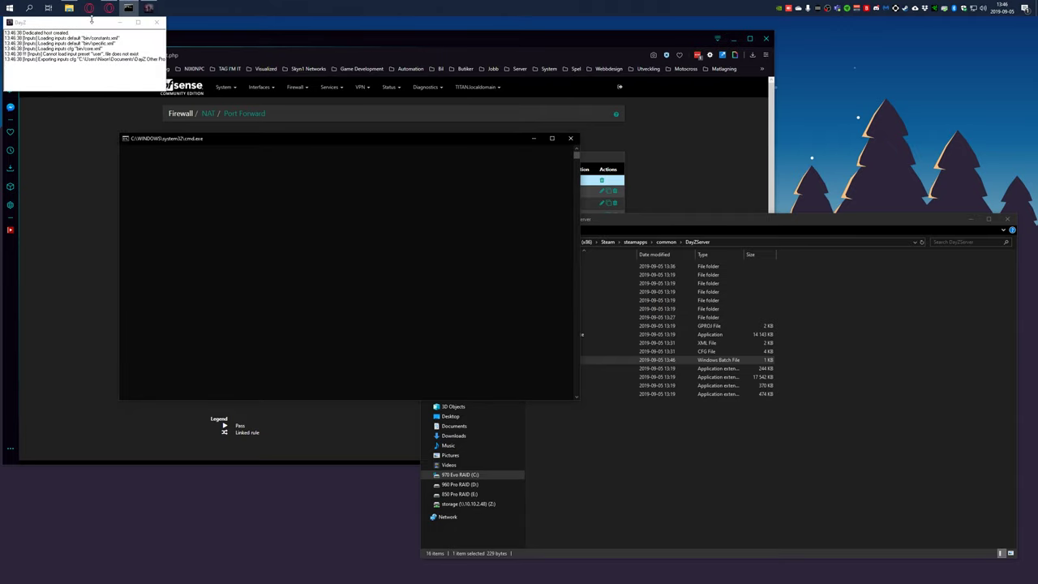
drag(167, 92, 326, 480)
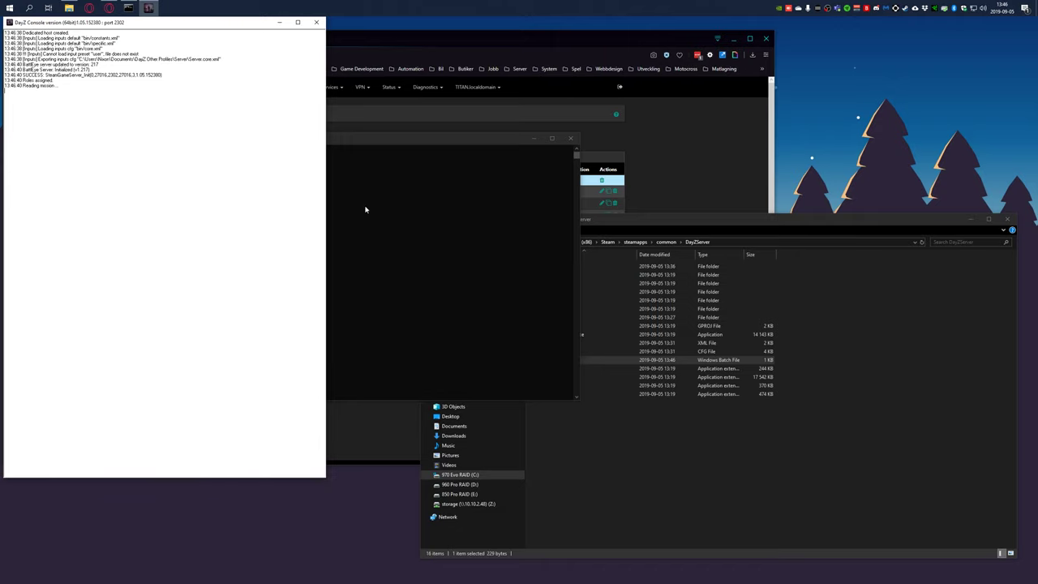
drag(396, 143, 390, 168)
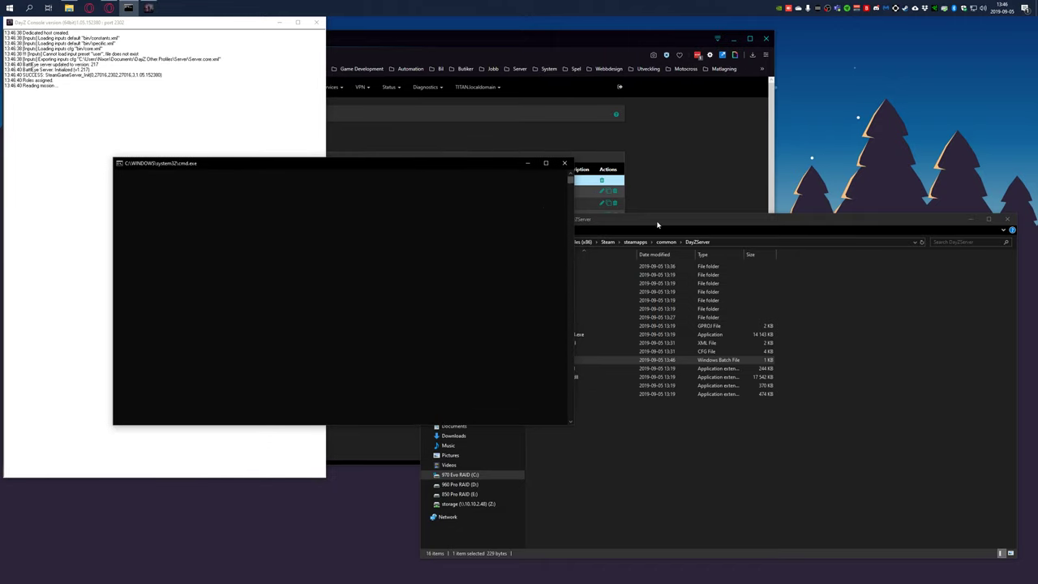
drag(658, 225, 664, 214)
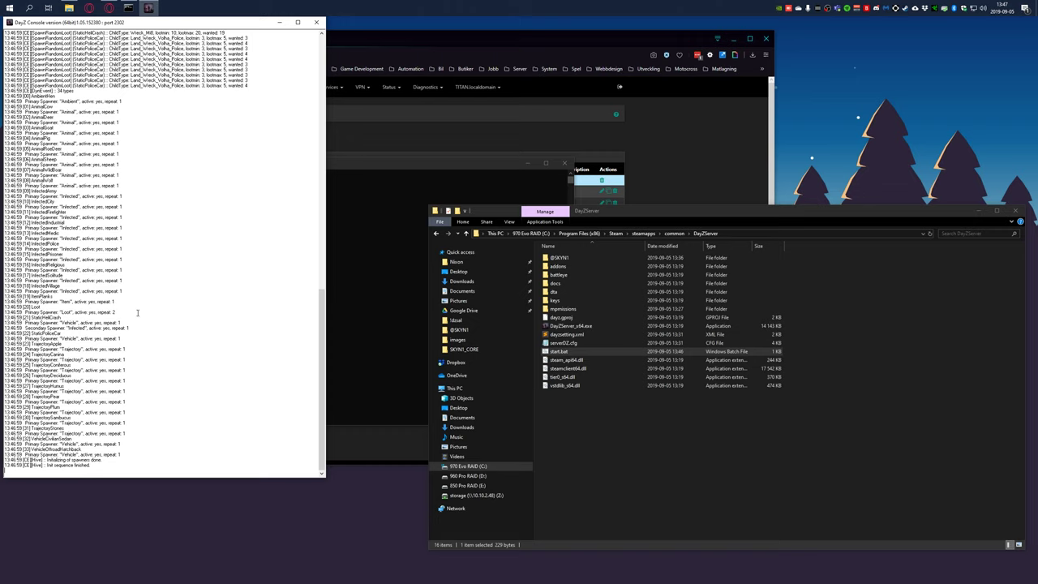
Change -profile to -profiles in start.bat, shut down the running server console, and save and close the file
right_click(559, 351)
click(569, 362)
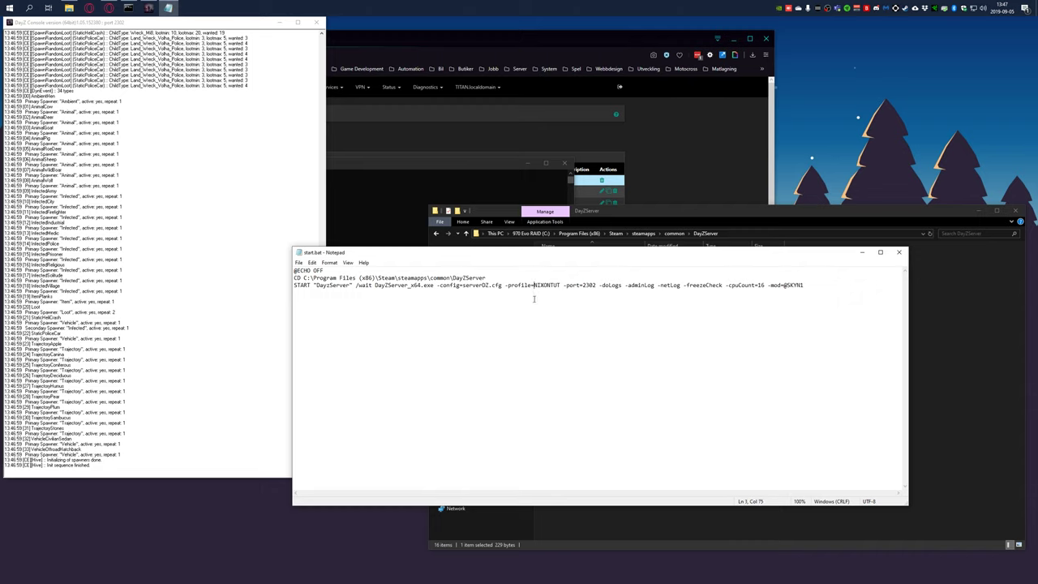
text(s)
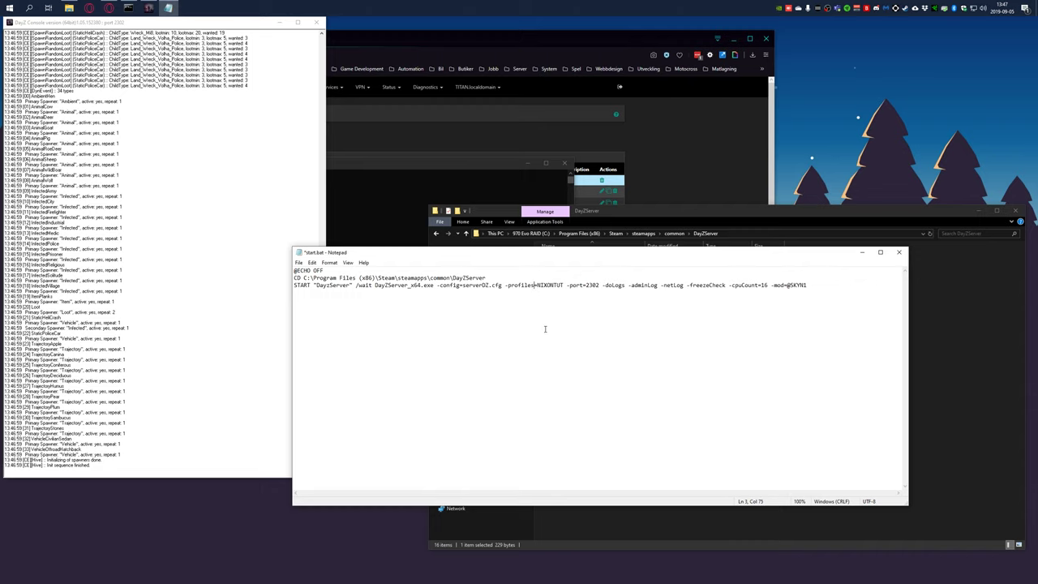
click(554, 331)
key(ctrl+s)
click(317, 22)
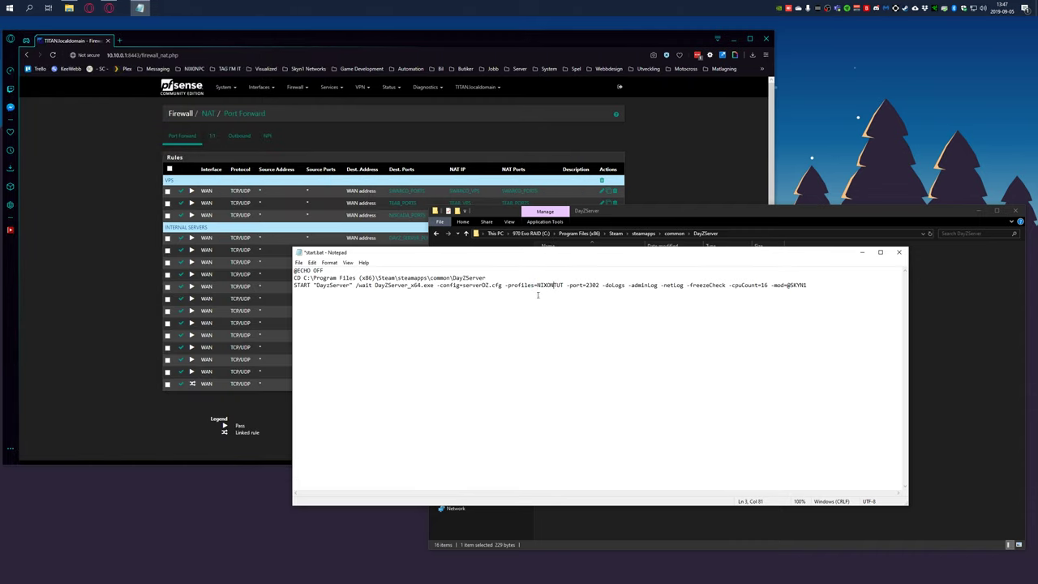
click(298, 262)
click(312, 300)
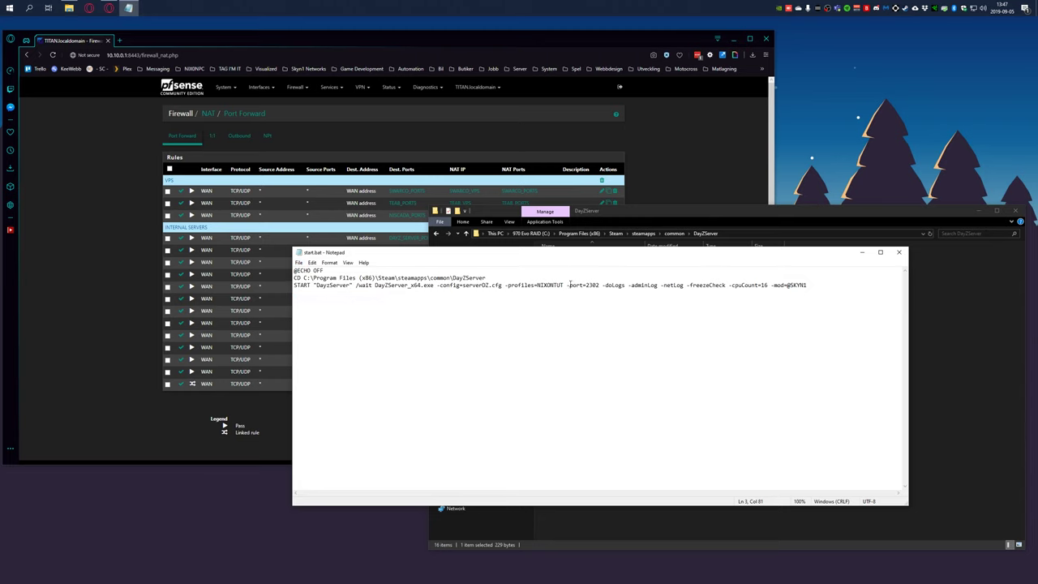
click(898, 252)
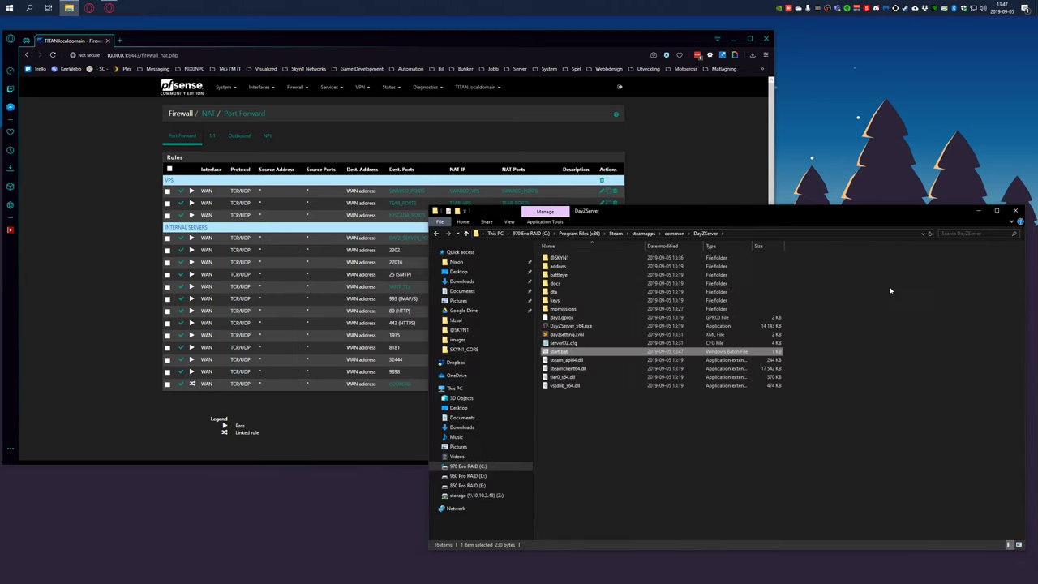
Run start.bat again and open the NIXONTUT profile folder, enlarging the DayZ console window
double_click(560, 351)
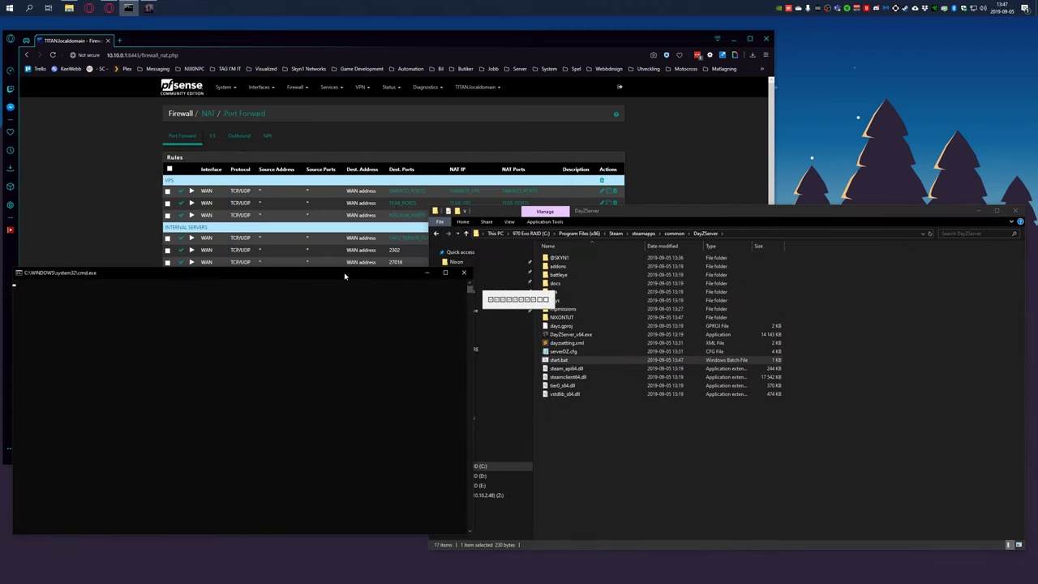
click(562, 320)
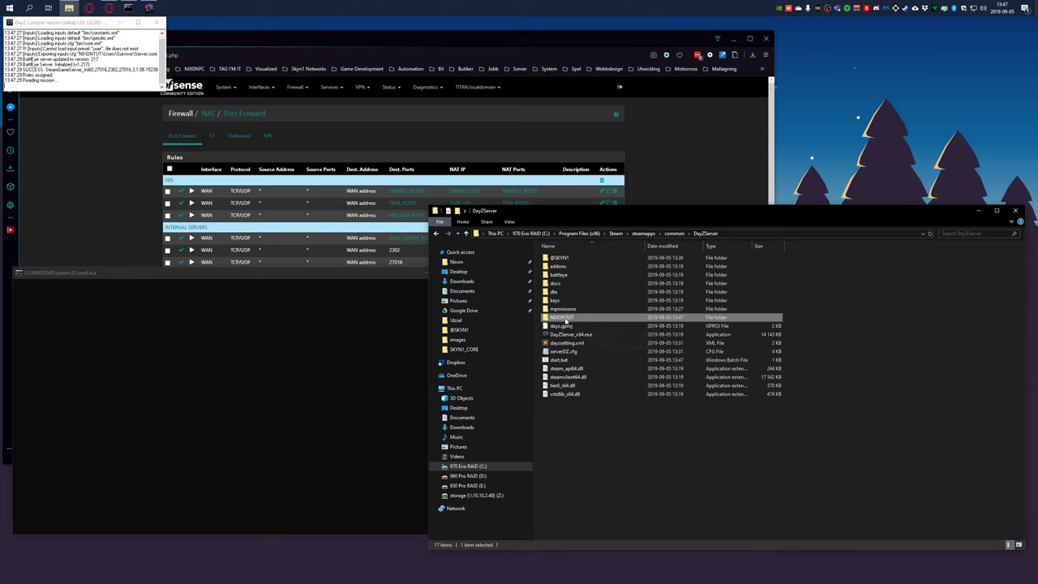
double_click(577, 322)
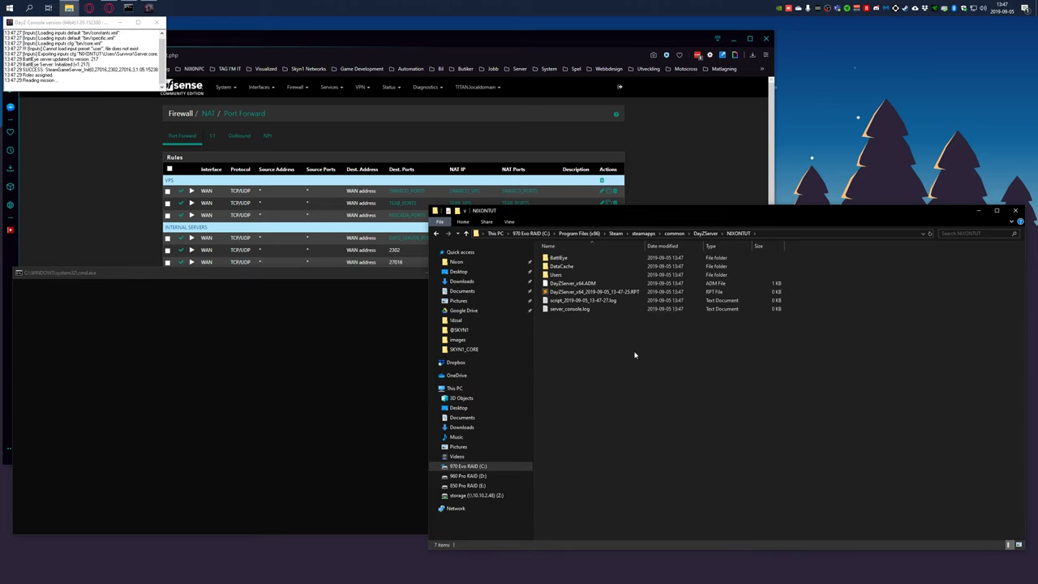
drag(632, 354, 612, 363)
drag(166, 91, 289, 336)
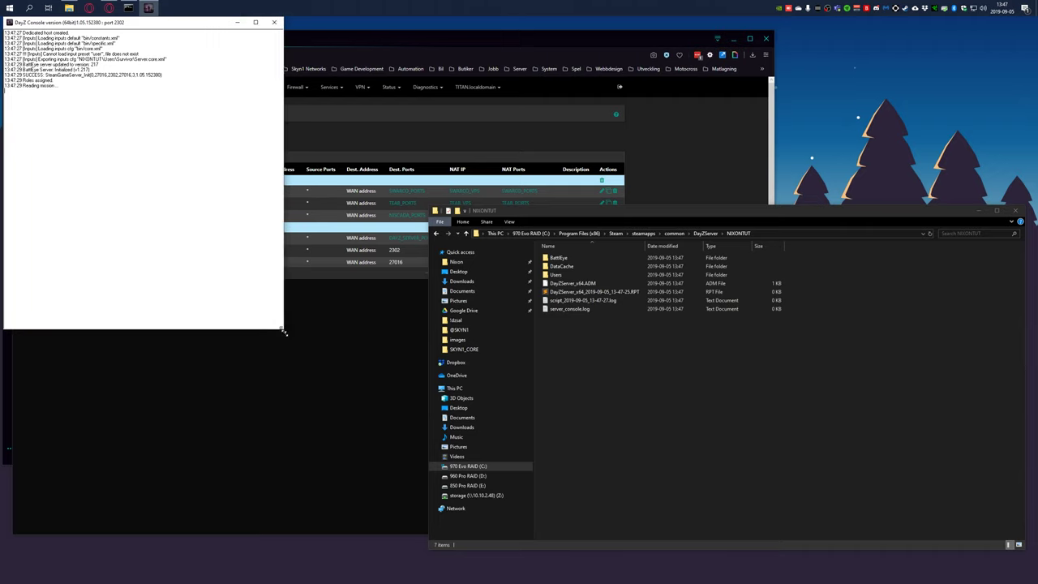
Open the DayZServer_x64 RPT log from the NIXONTUT folder, look through its entries and close it
click(607, 293)
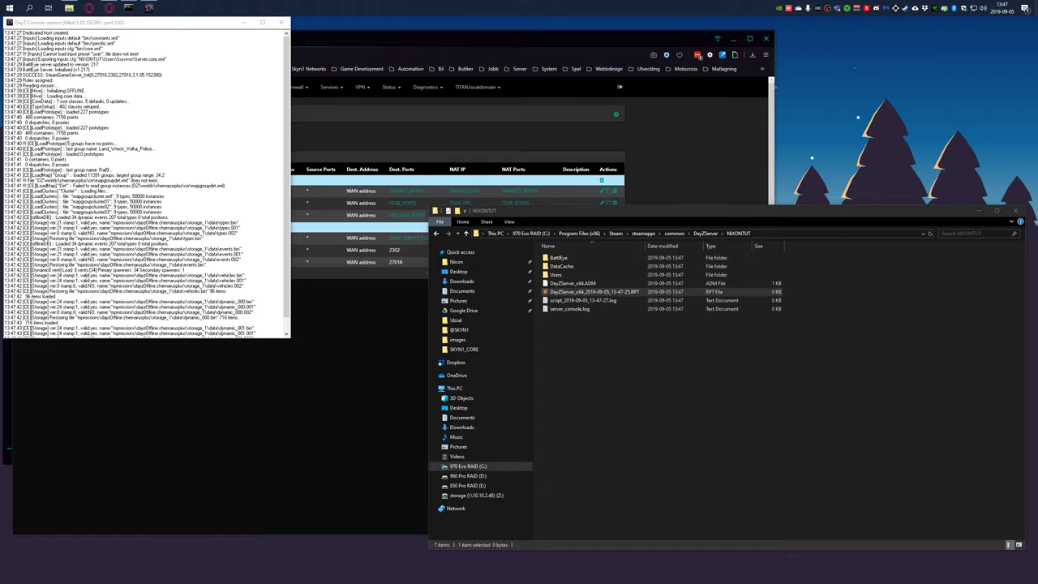
key(Return)
double_click(574, 93)
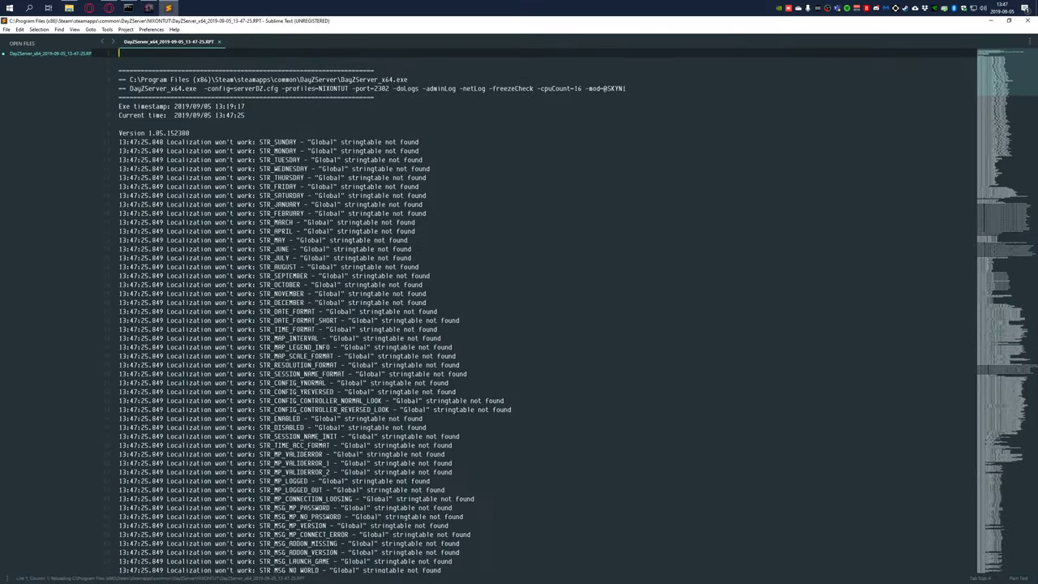
drag(995, 87, 969, 503)
click(1027, 20)
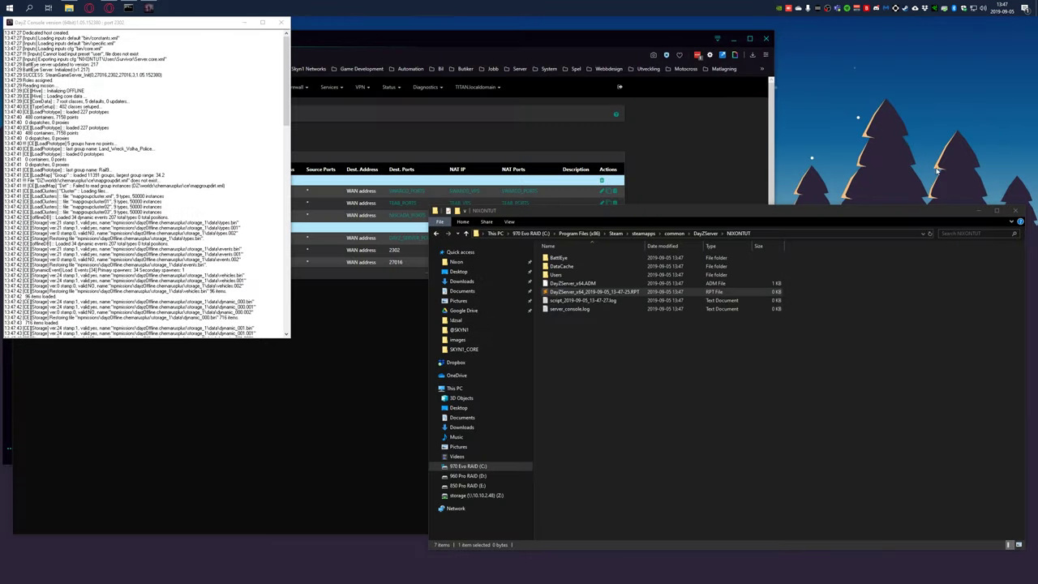
Enlarge the DayZ console window, open server_console.log from the NIXONTUT folder, look through it to the end and close it
drag(273, 345, 280, 527)
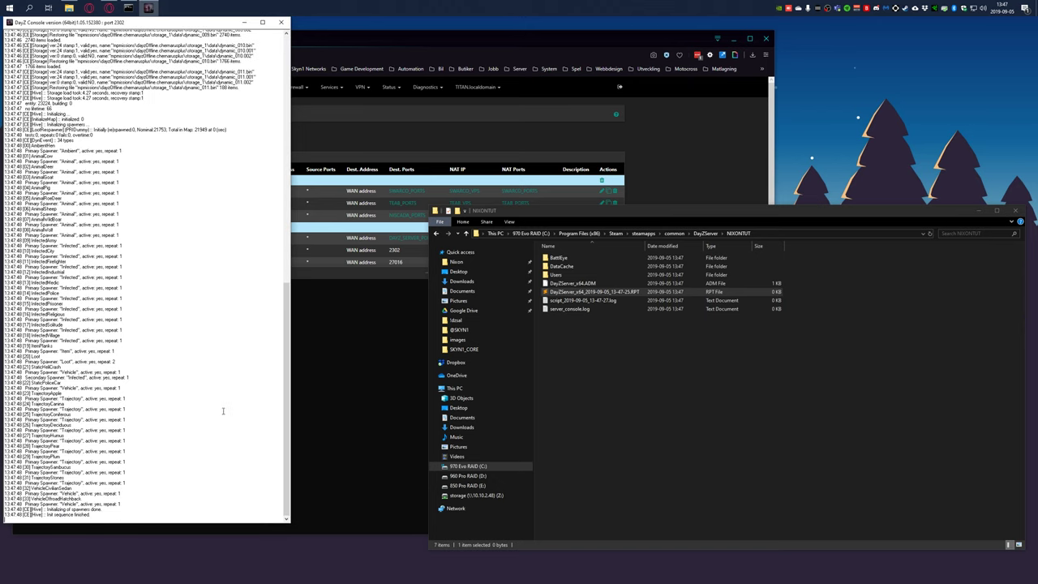
click(568, 308)
right_click(566, 309)
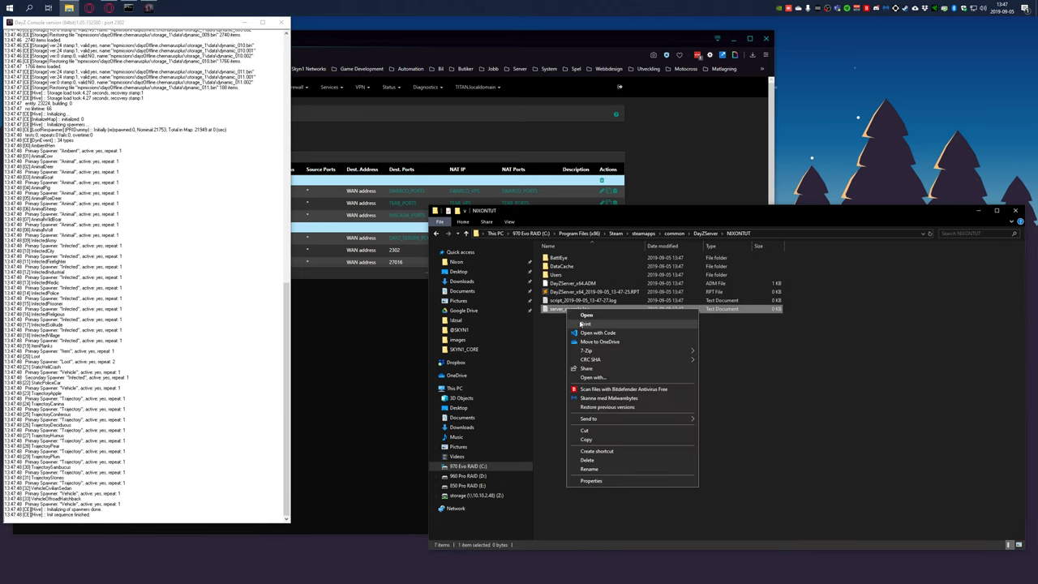
click(587, 316)
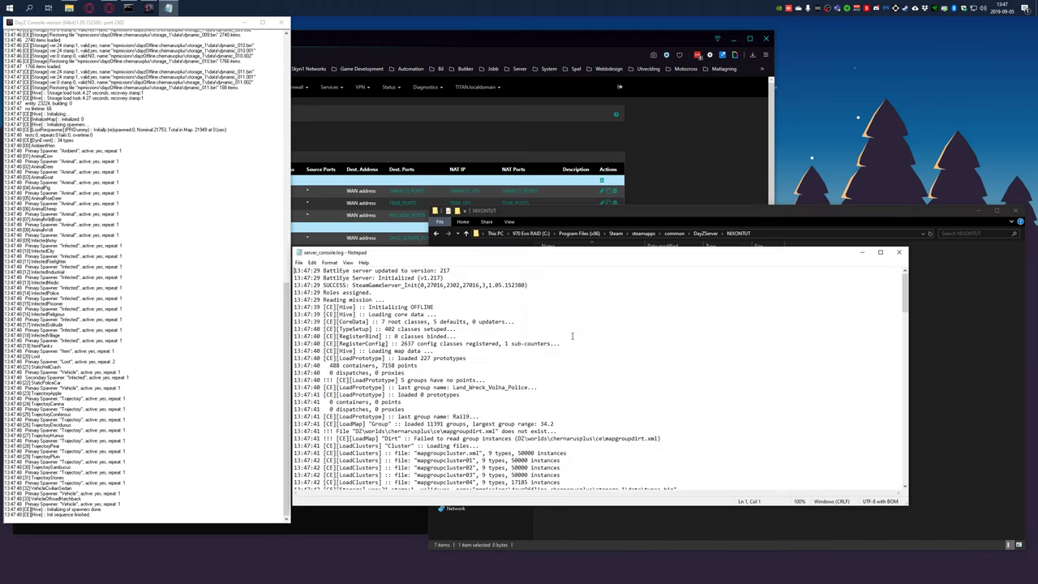
scroll(540, 352, down, 5)
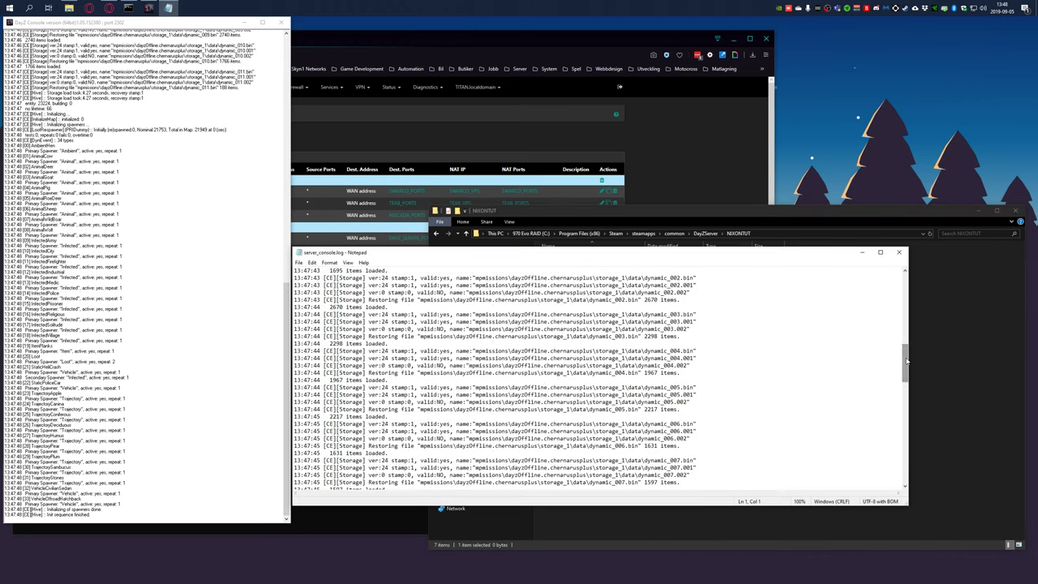
drag(905, 363, 892, 482)
click(87, 484)
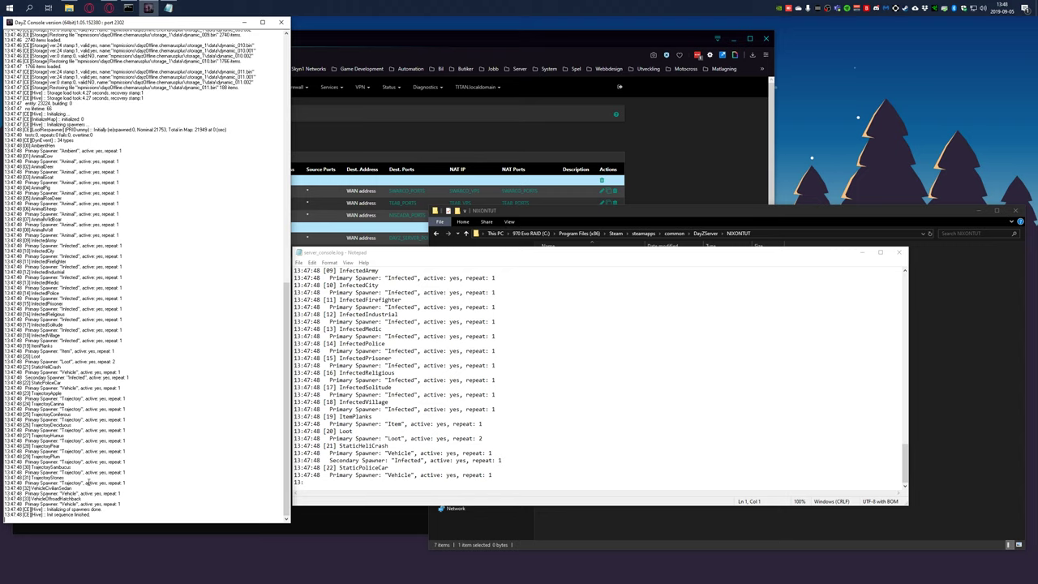
click(898, 252)
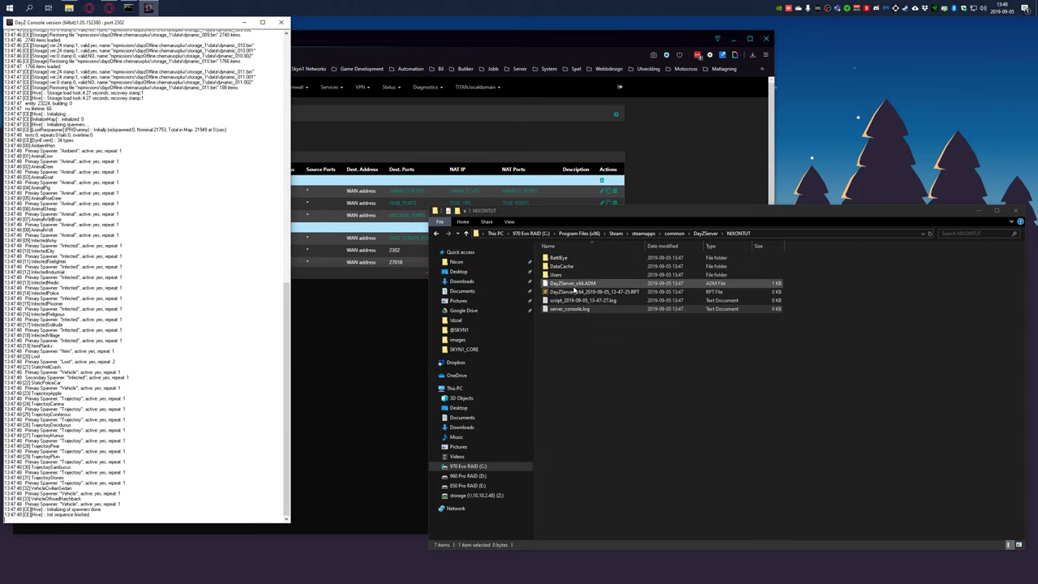
Clear away the pfSense browser window and move the NIXONTUT folder window up beside the server console
click(563, 258)
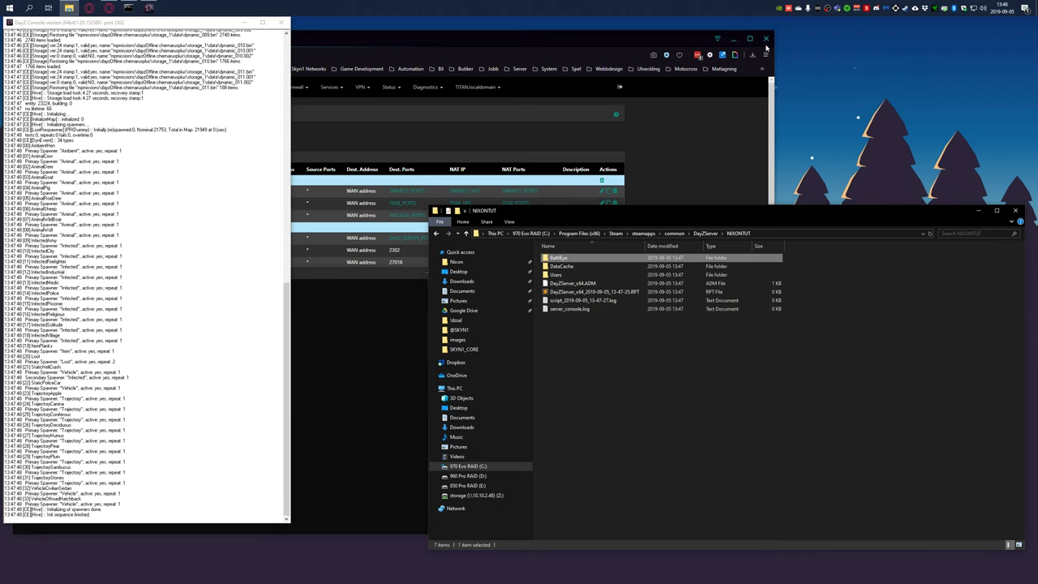
key(super+Home)
drag(593, 212, 530, 132)
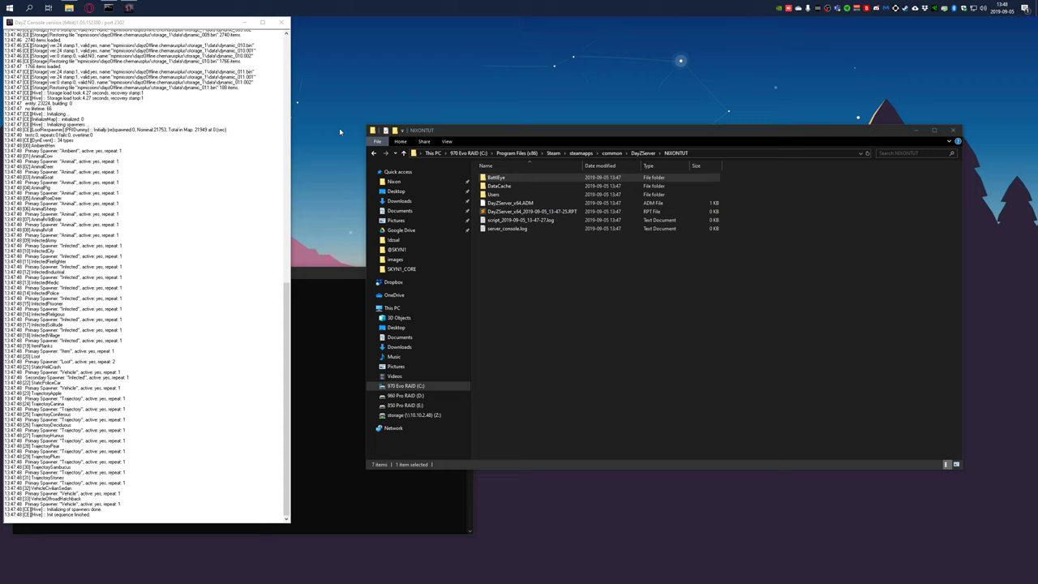
Search the web for "RCON dayz server", view the Steam discussion "how to use rcon tools?" and close the browser
click(91, 10)
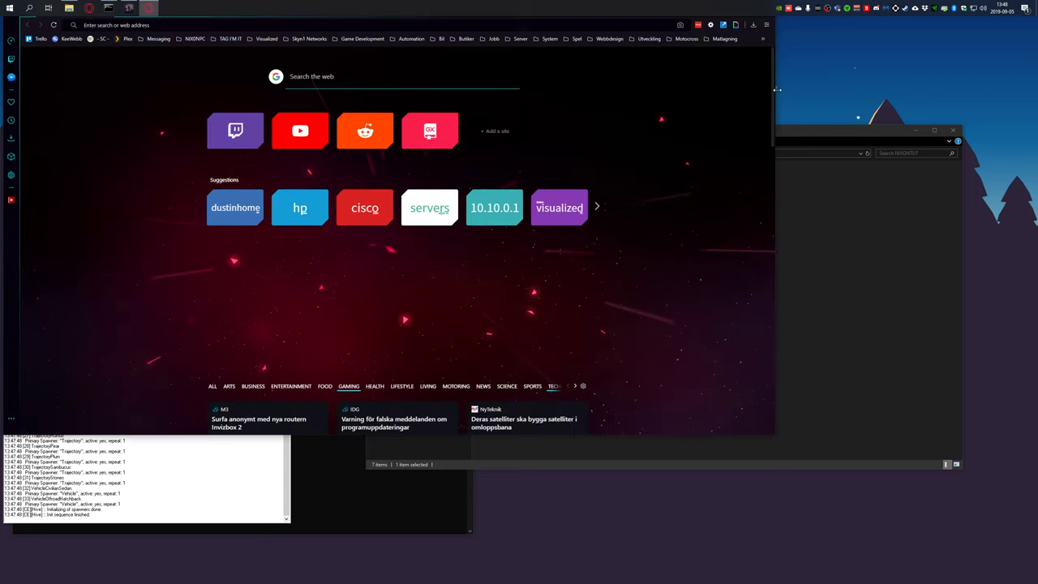
drag(470, 30, 596, 80)
text(R)
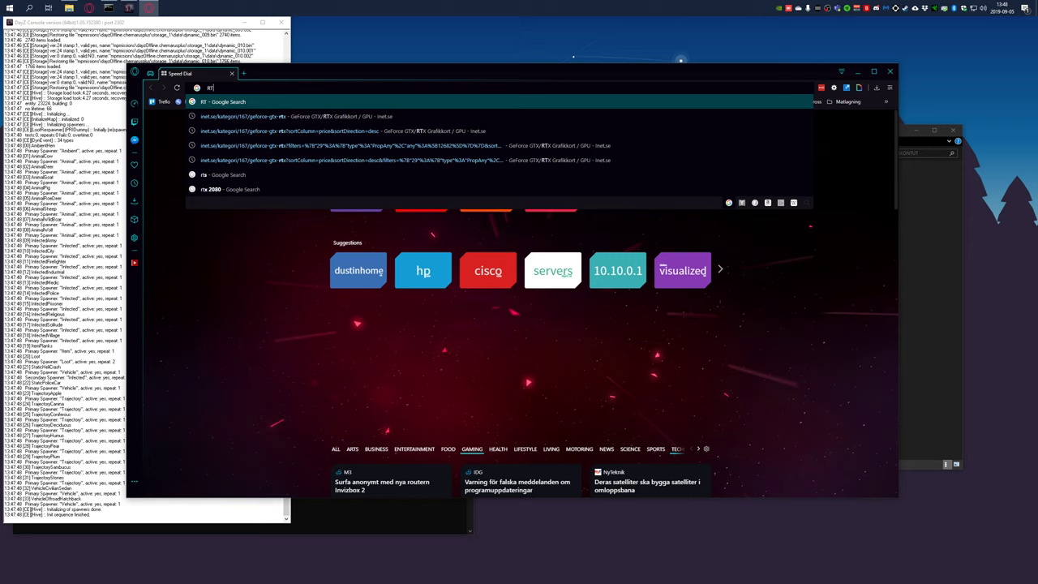
text(CON)
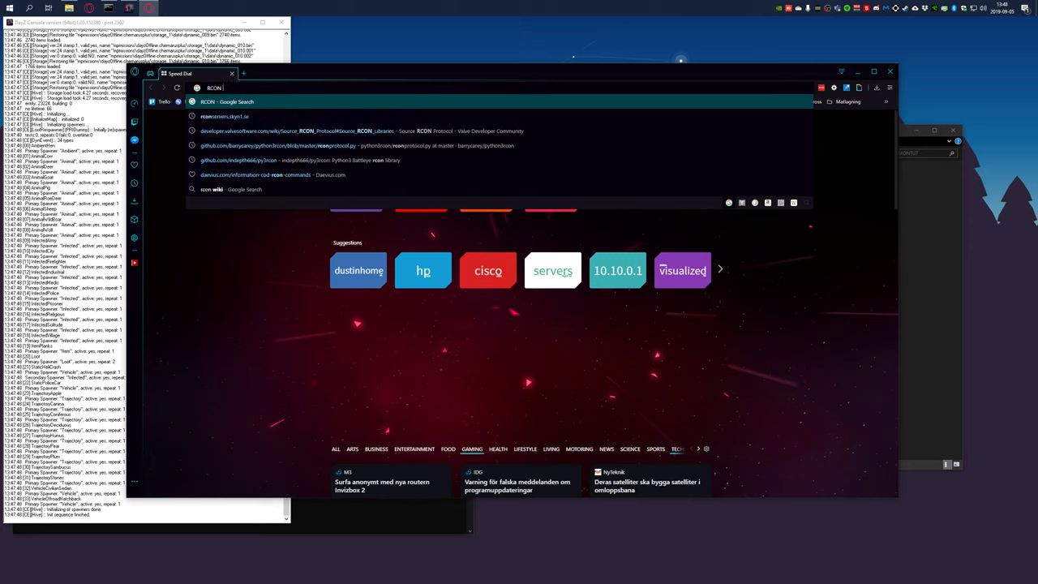
text( dayz server)
key(Return)
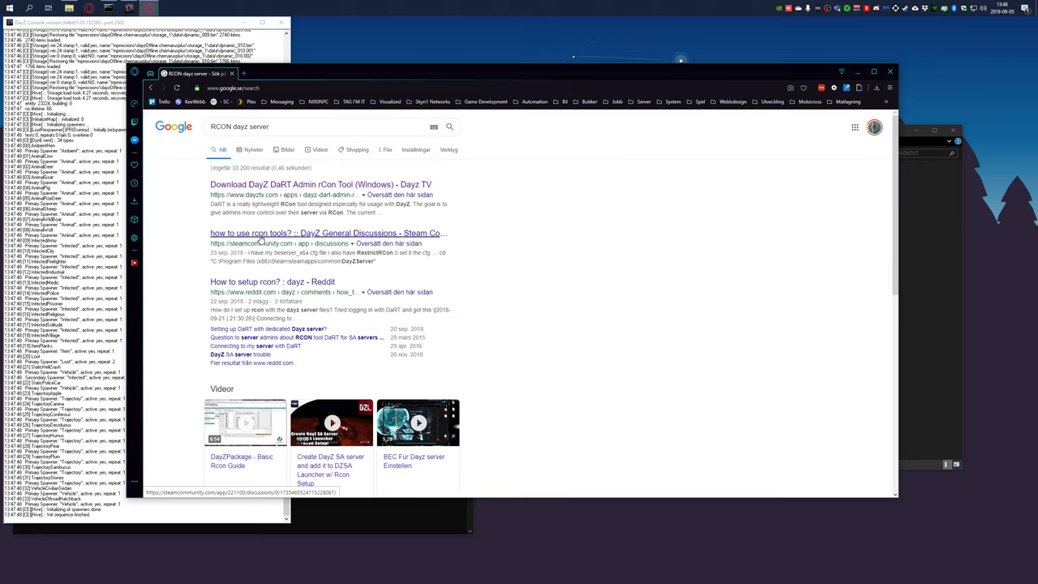
click(347, 240)
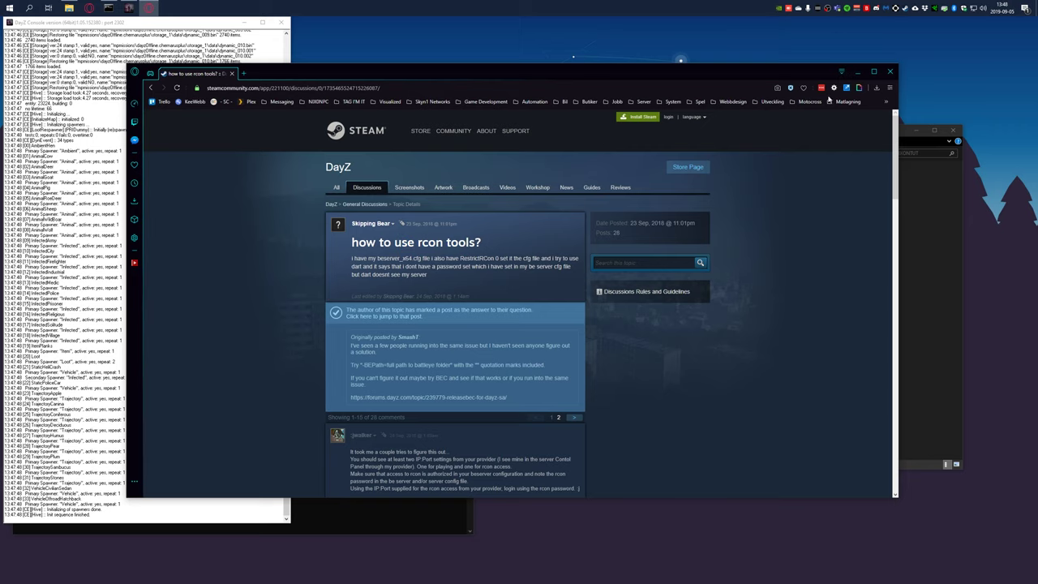
click(890, 72)
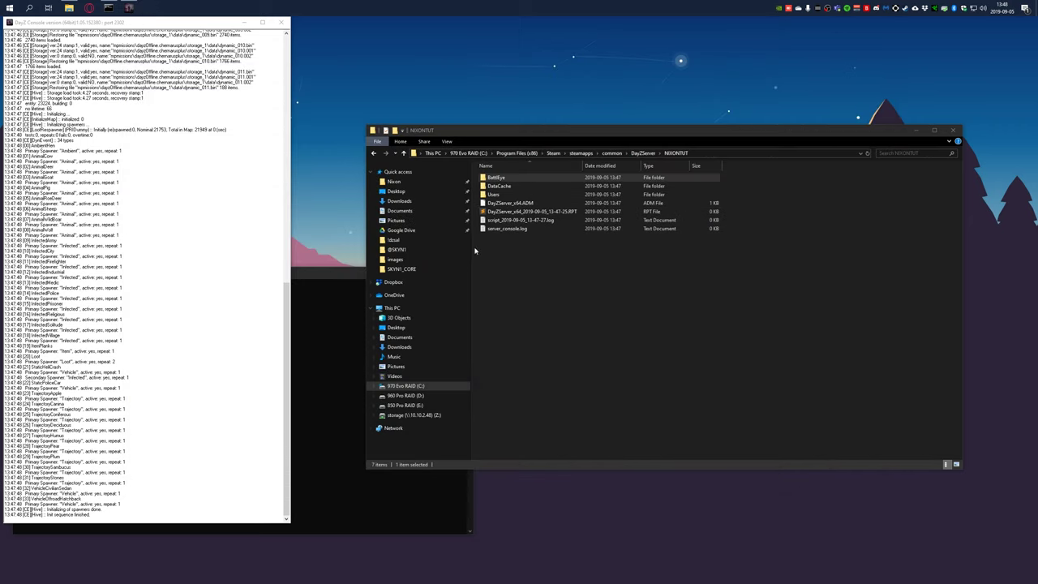
Open the BattlEye folder inside NIXONTUT, minimize the command window and shut down the running DayZ server console
double_click(497, 177)
drag(371, 309, 488, 311)
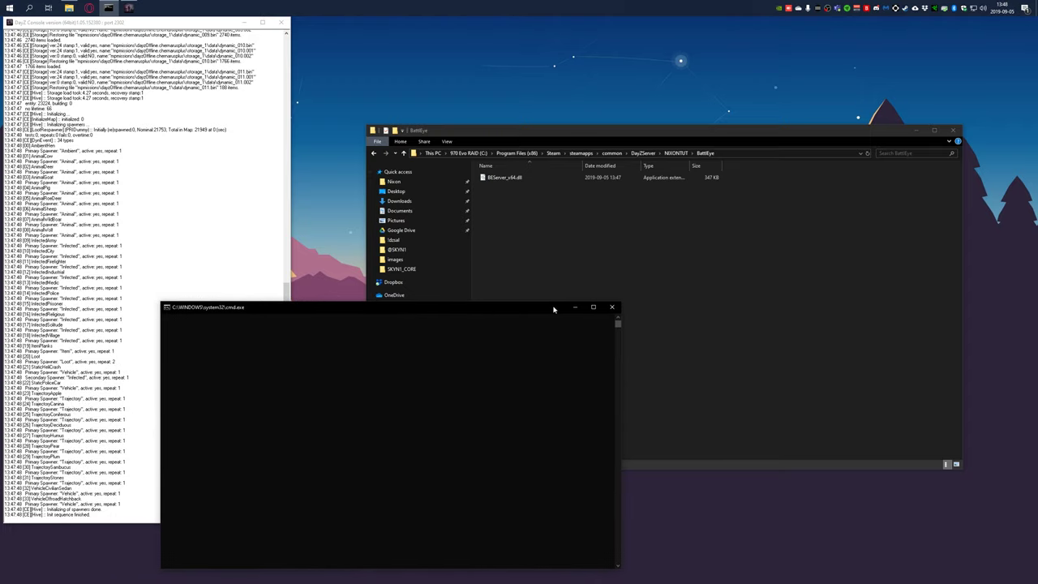
click(572, 307)
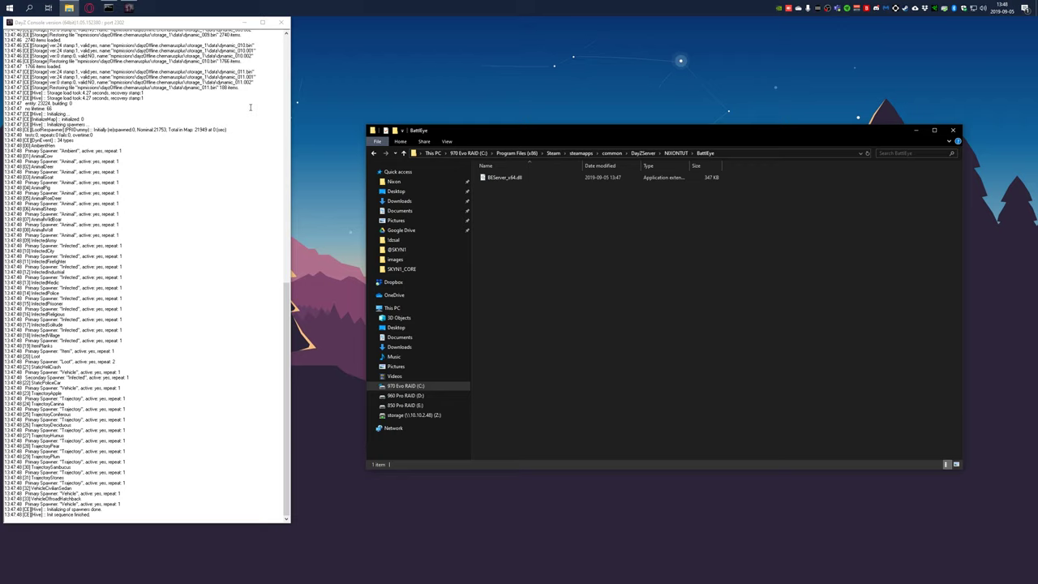
click(282, 22)
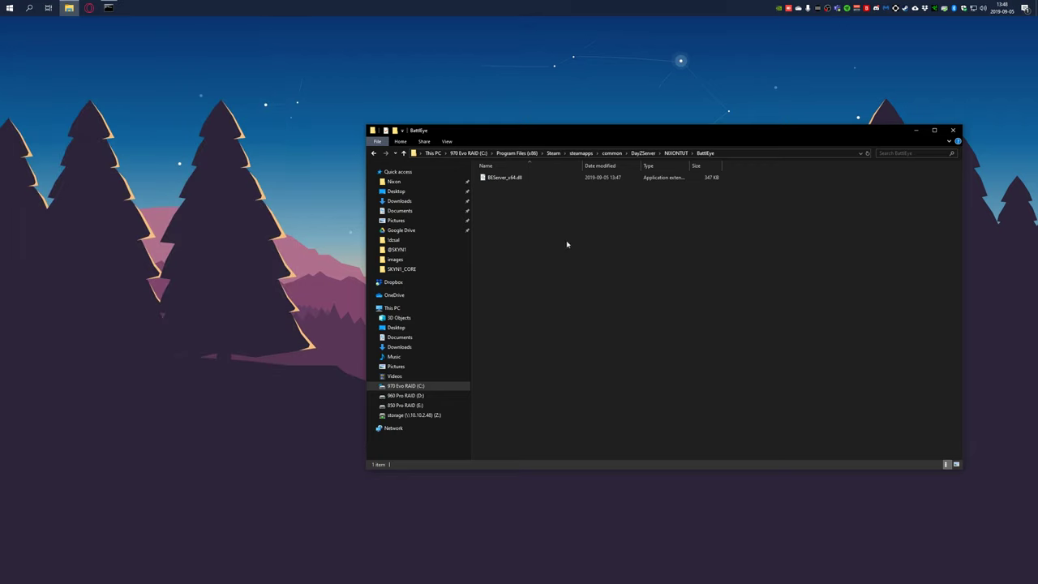
drag(558, 219, 530, 247)
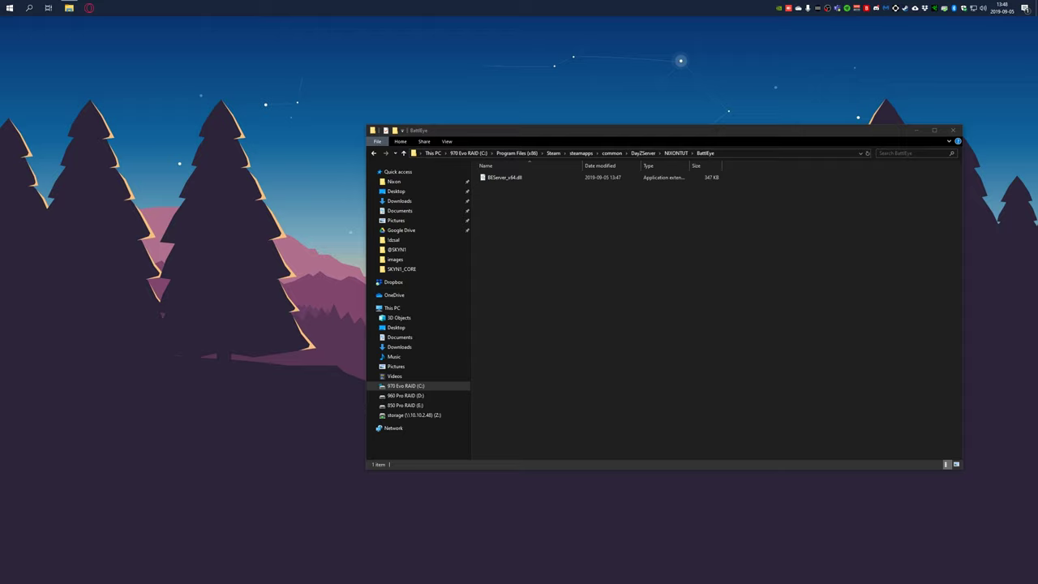
Paste the copied BEServer_x64.cfg into the BattlEye folder and open it for editing
right_click(495, 223)
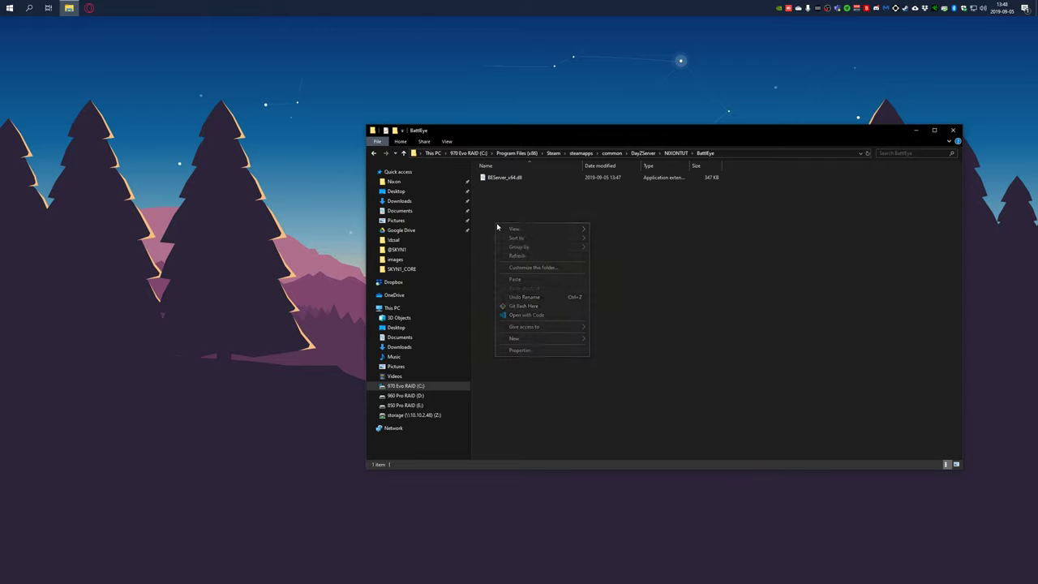
click(527, 278)
right_click(514, 177)
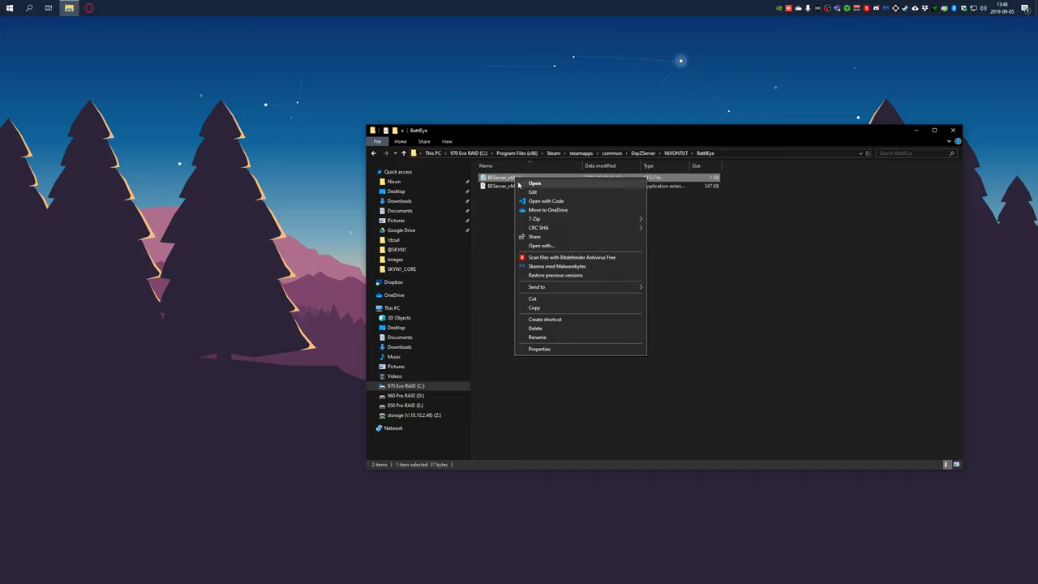
click(530, 194)
Enter the RCon password on the RConPassword line of BEServer_x64.cfg, check the RestrictRCon line, then save and close the file
drag(382, 254, 474, 269)
text(passw)
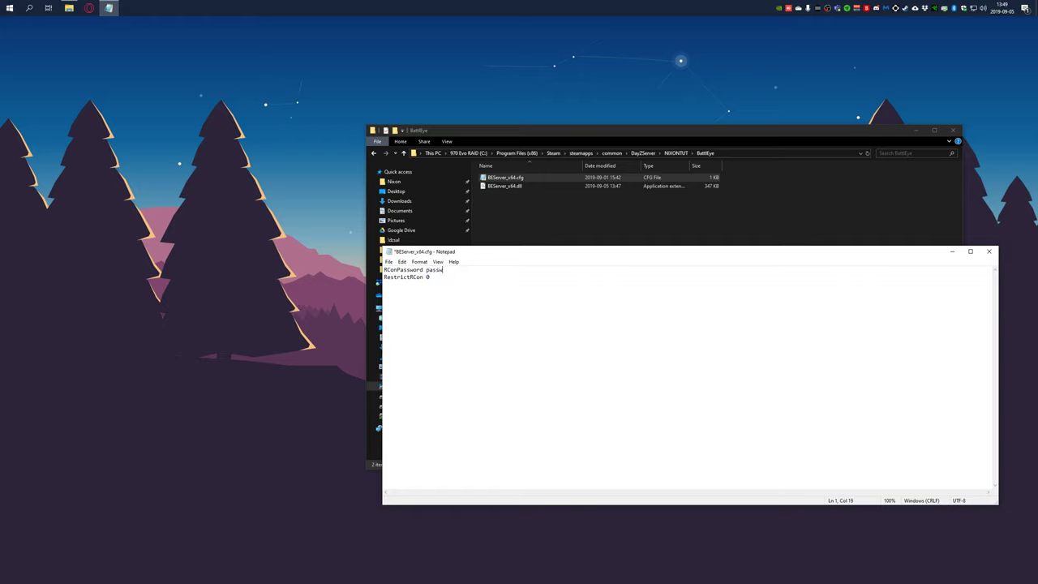
text(ord)
drag(386, 278, 425, 278)
click(428, 277)
click(388, 262)
click(405, 295)
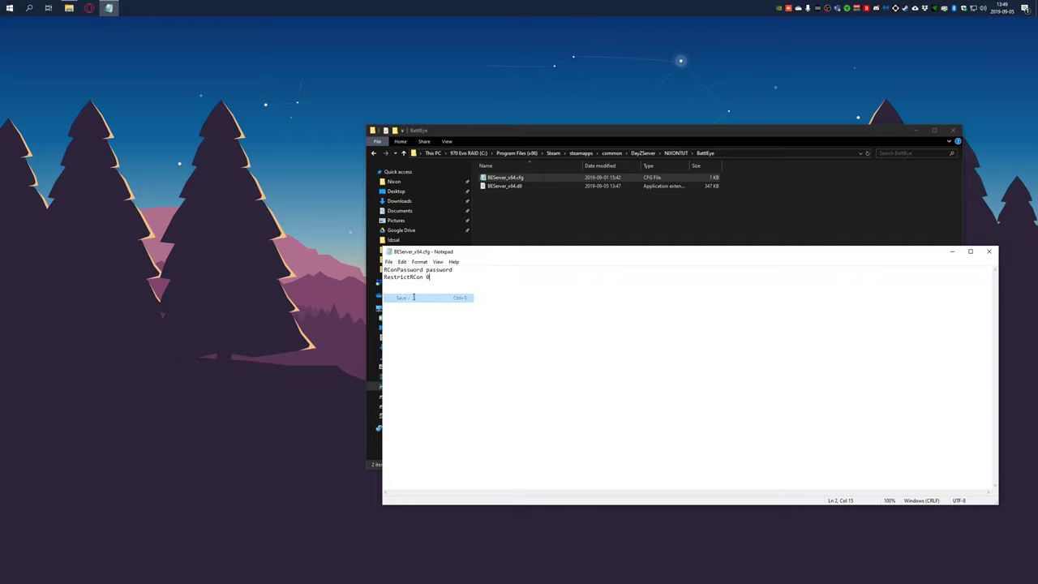
click(988, 250)
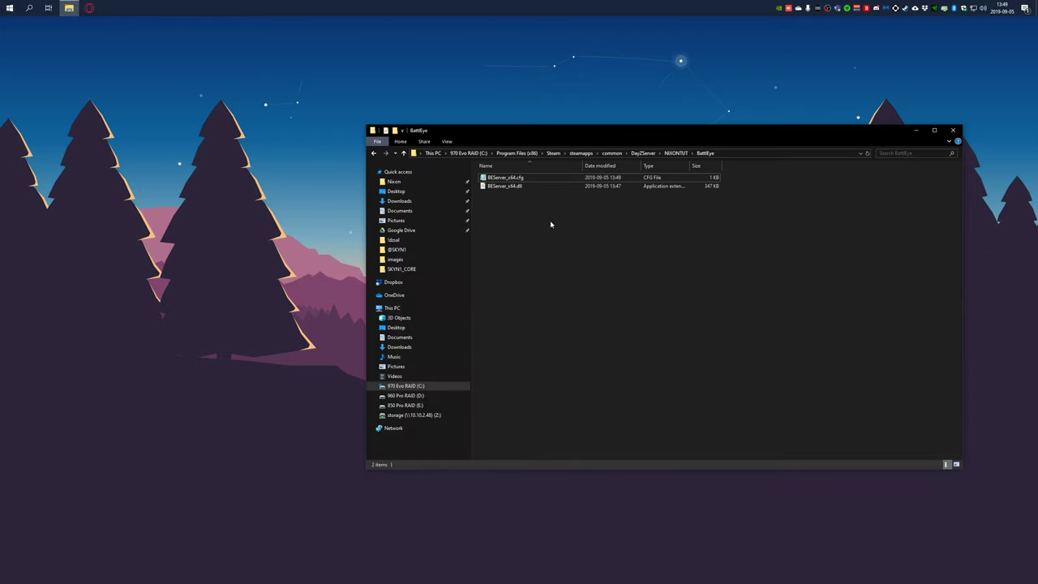
Go back up to the DayZServer folder and run start.bat to relaunch the server
key(BackSpace)
key(BackSpace)
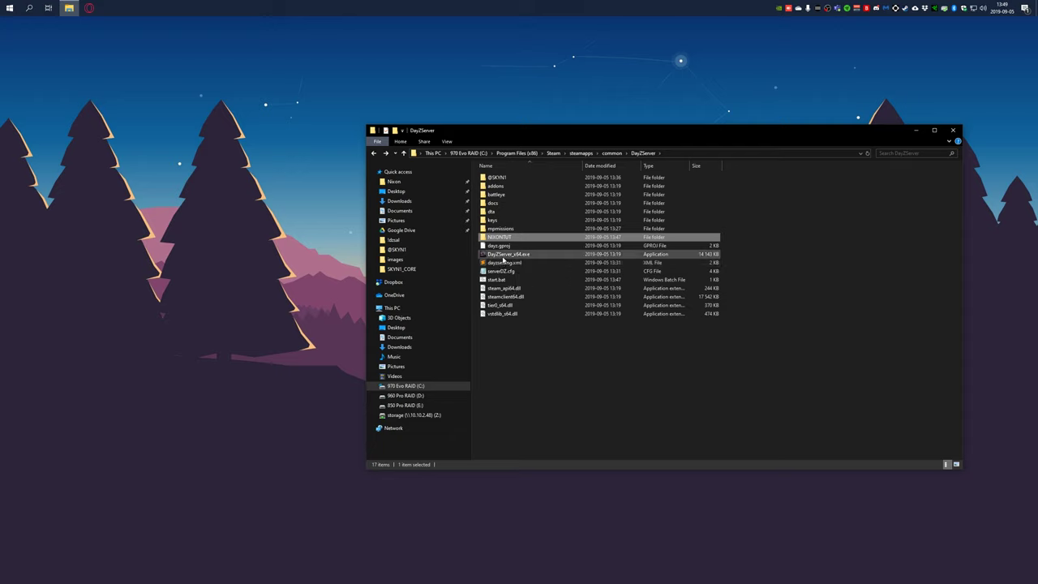
double_click(500, 279)
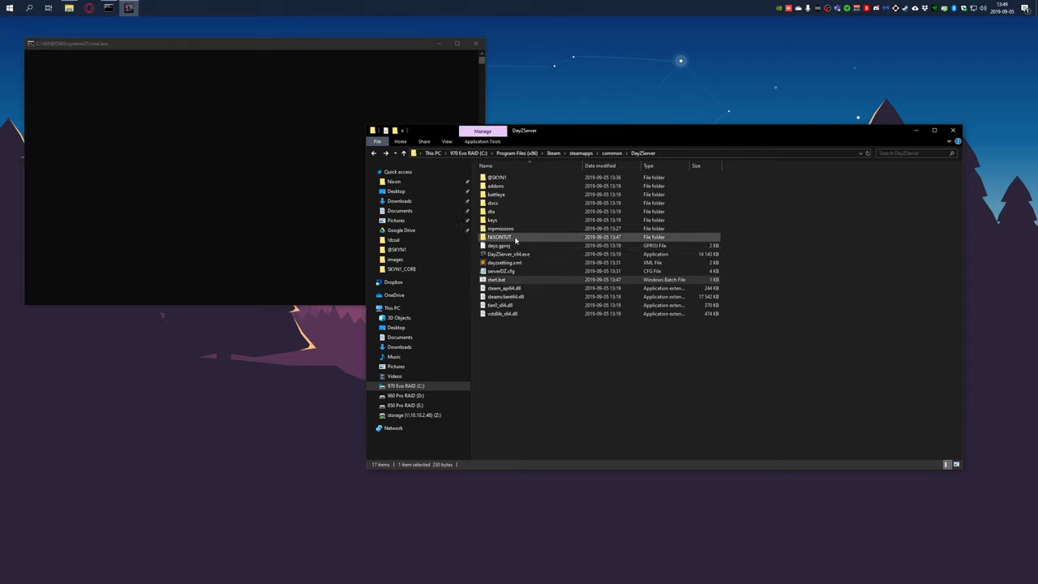
Check the active BEServer config file in NIXONTUT's BattlEye folder and return to the DayZServer folder
double_click(499, 236)
double_click(491, 177)
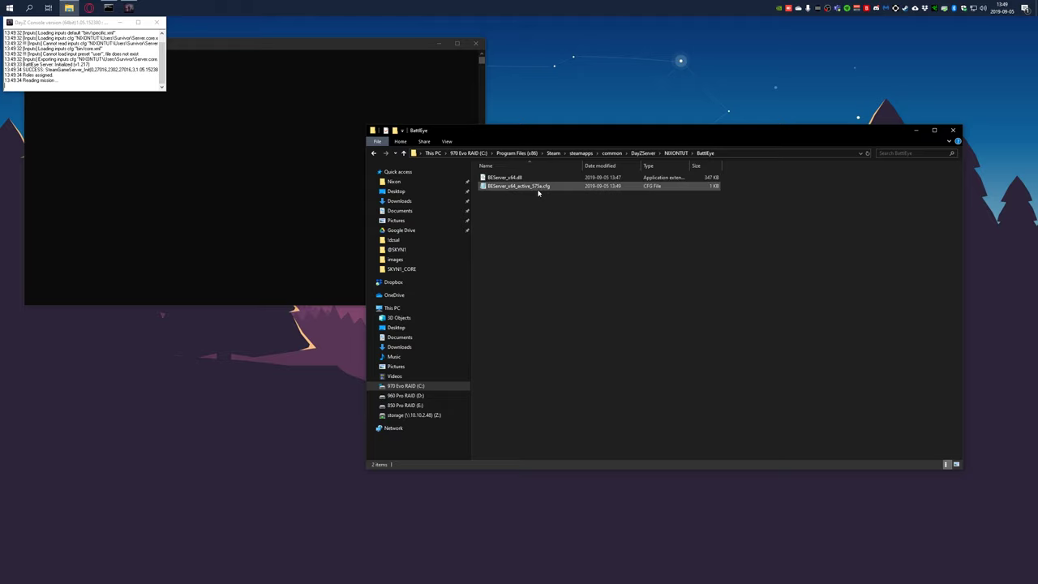
click(521, 188)
key(alt+Left)
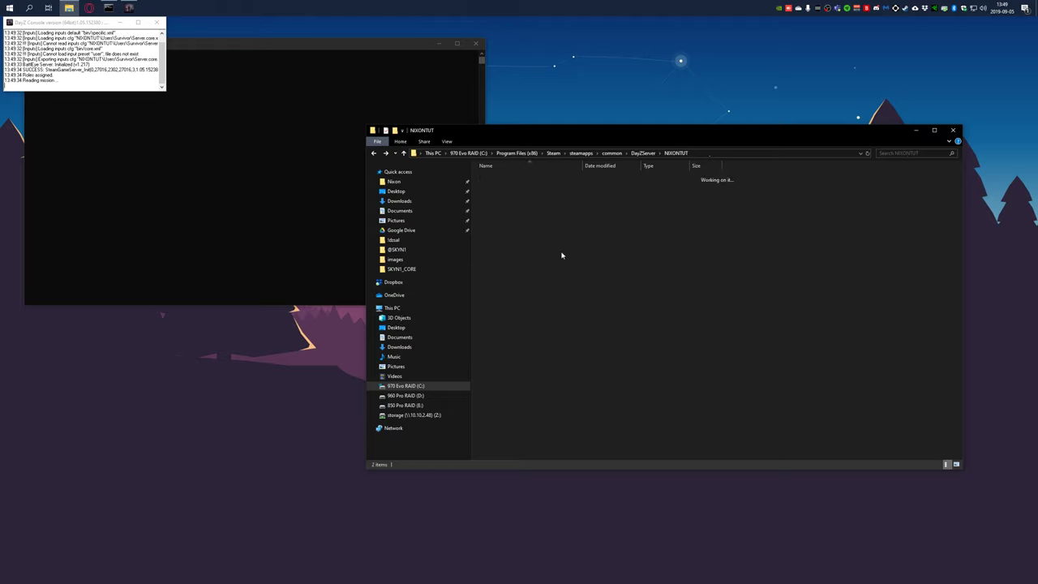
key(alt+Left)
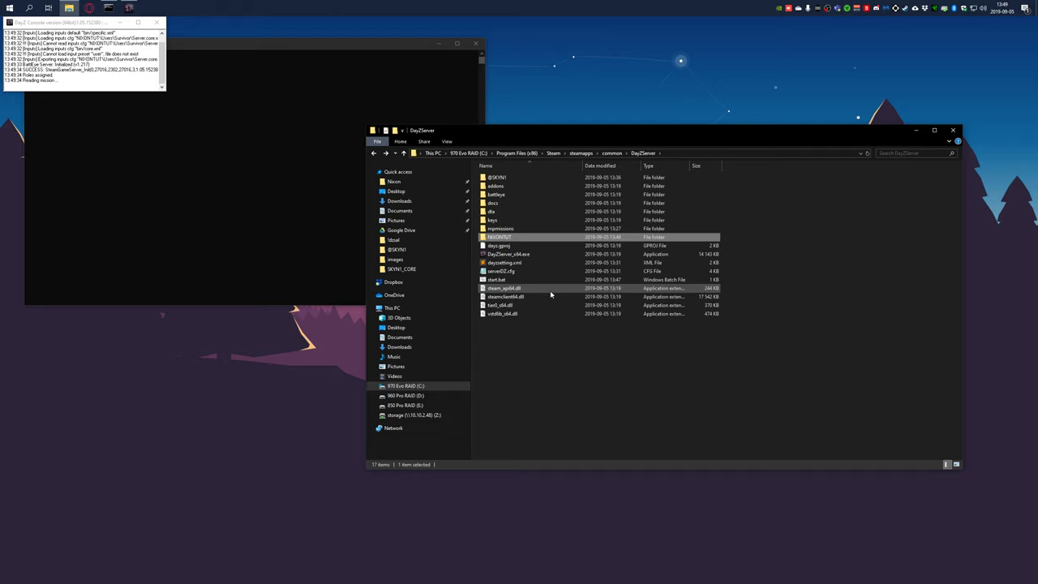
Enlarge the DayZ console window in both directions and follow the server's startup log to its end
drag(159, 92, 158, 467)
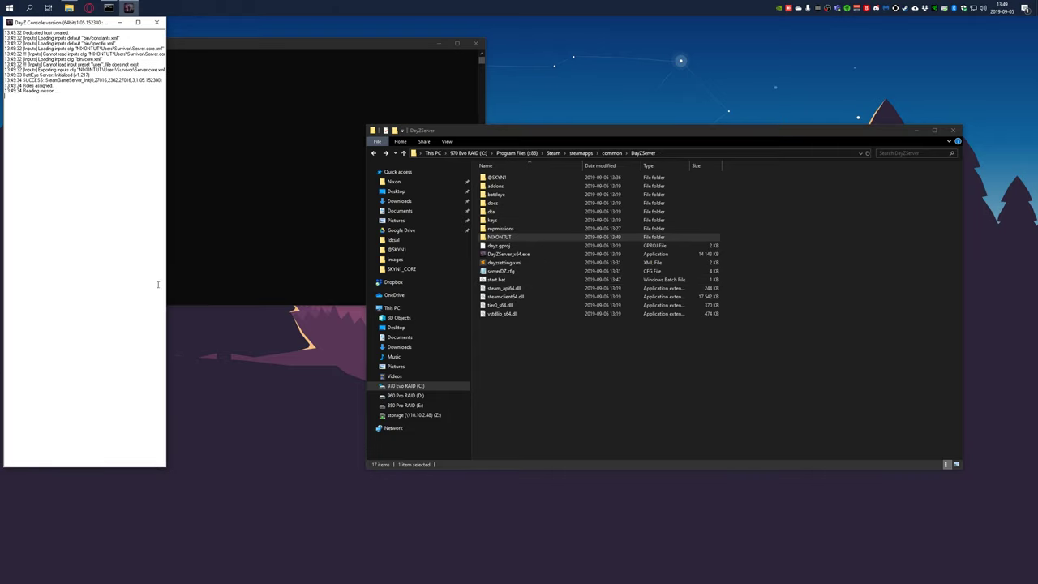
drag(167, 286, 285, 287)
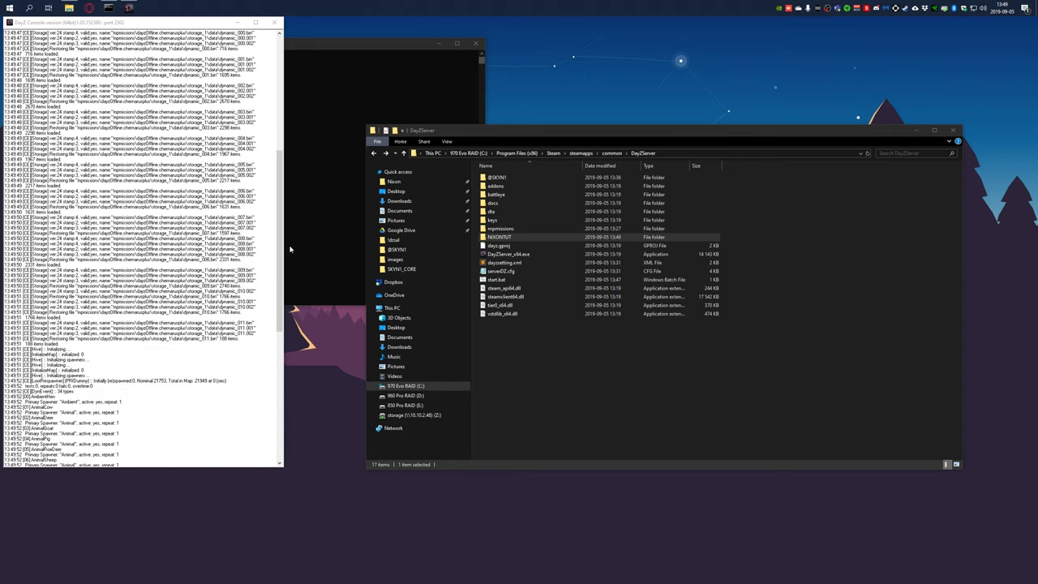
click(279, 396)
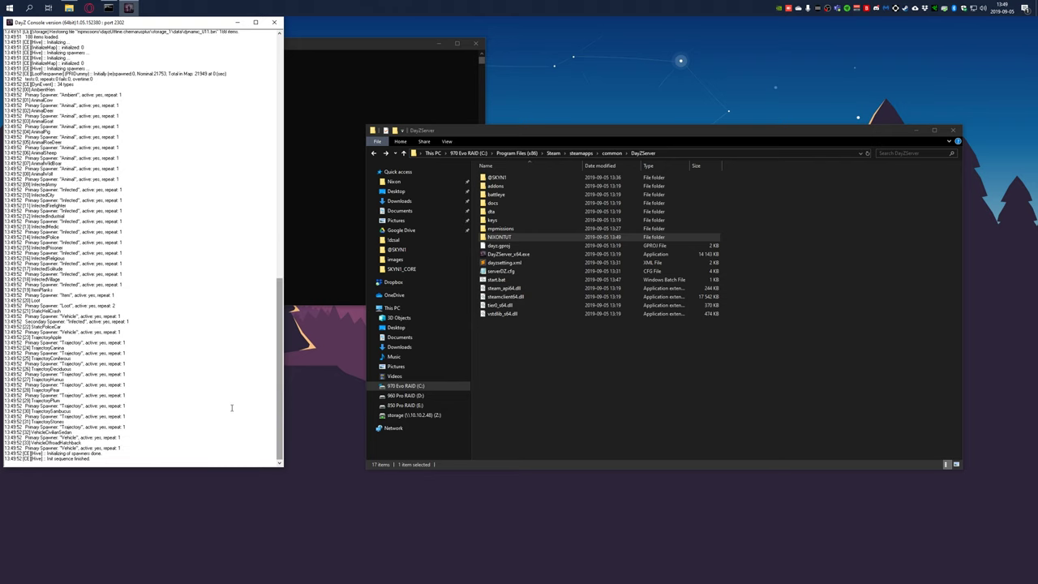
Launch DayZ from the Steam library, view the launcher's mods list and start the game without loading any mods
right_click(895, 8)
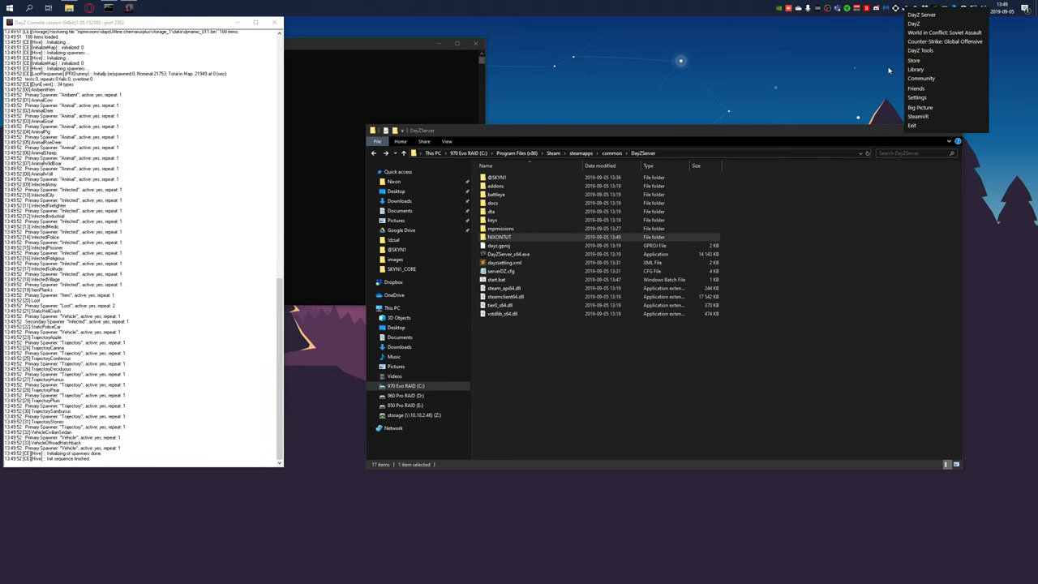
click(916, 69)
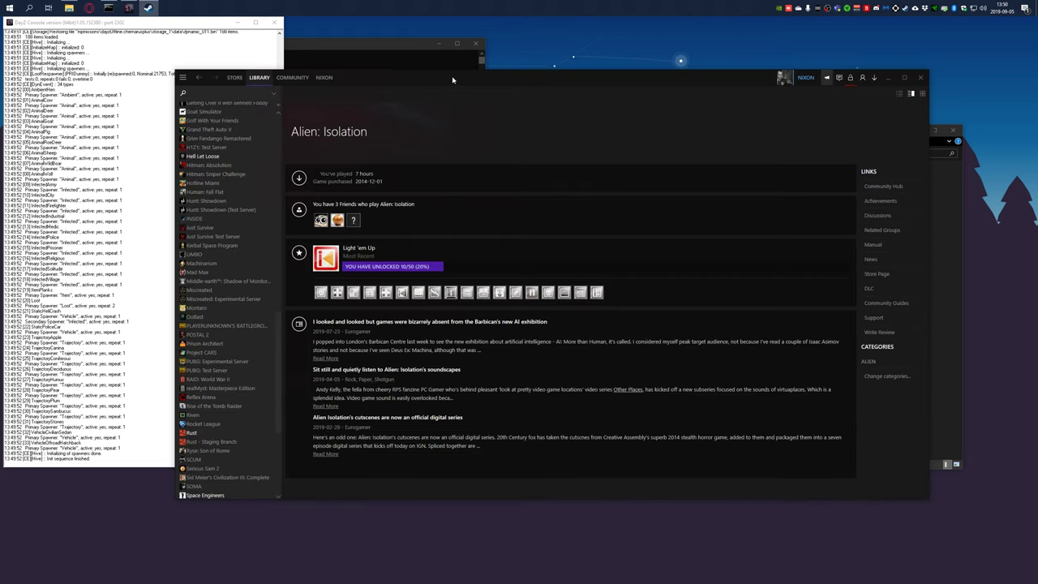
drag(453, 80, 504, 78)
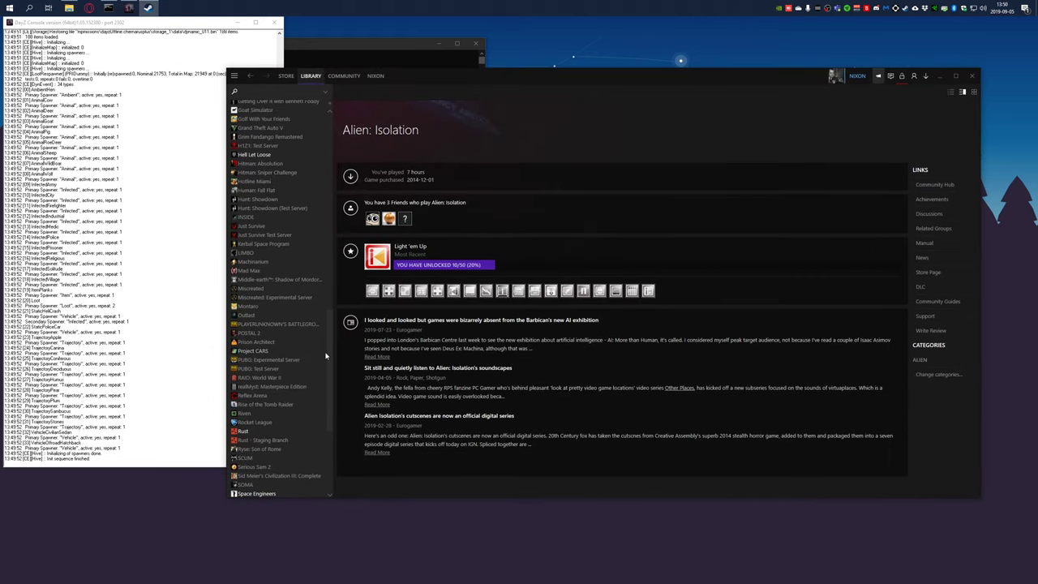
drag(331, 356, 331, 257)
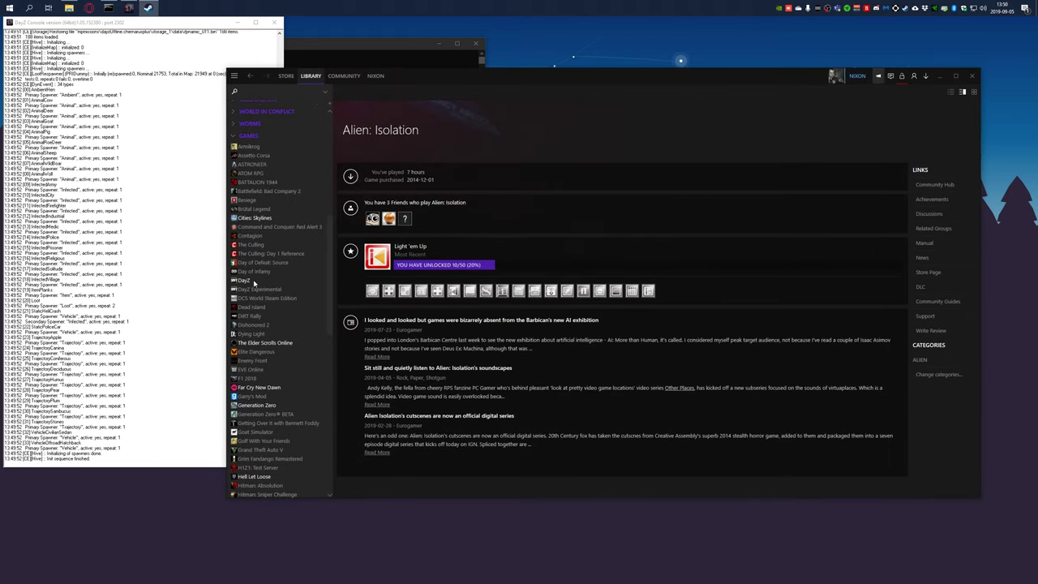
click(243, 280)
click(350, 177)
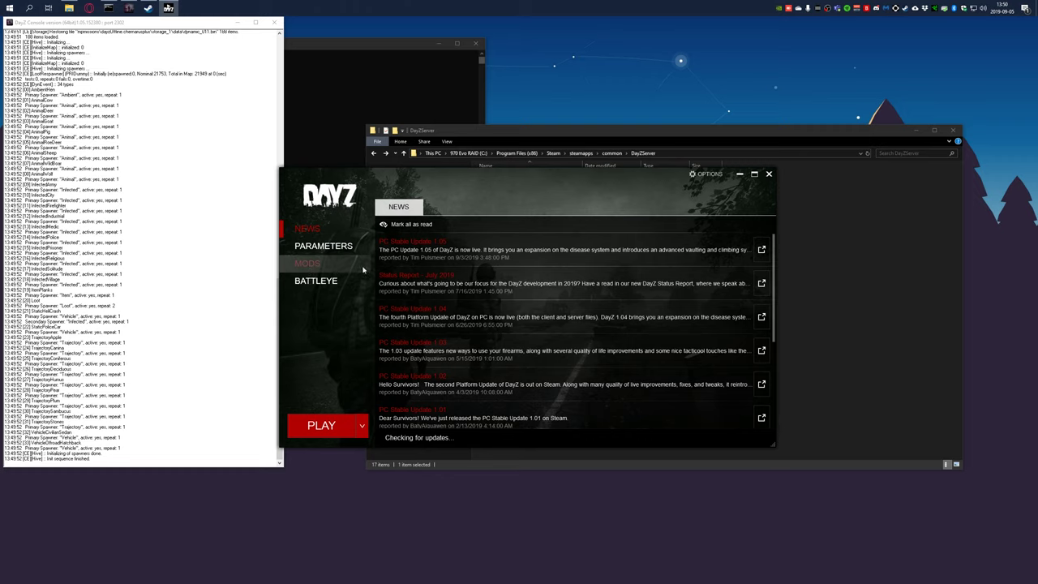
click(307, 262)
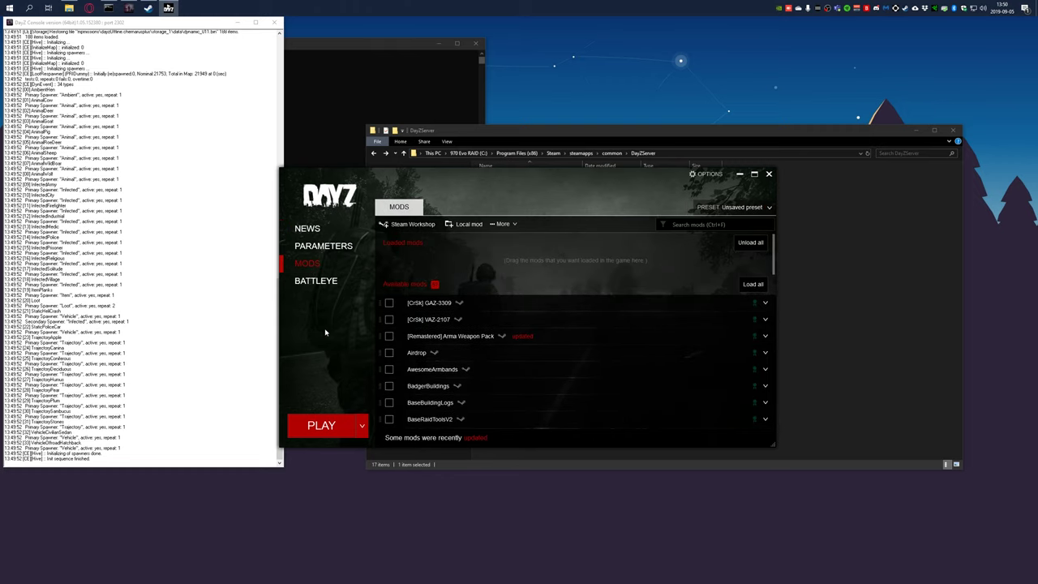
click(325, 425)
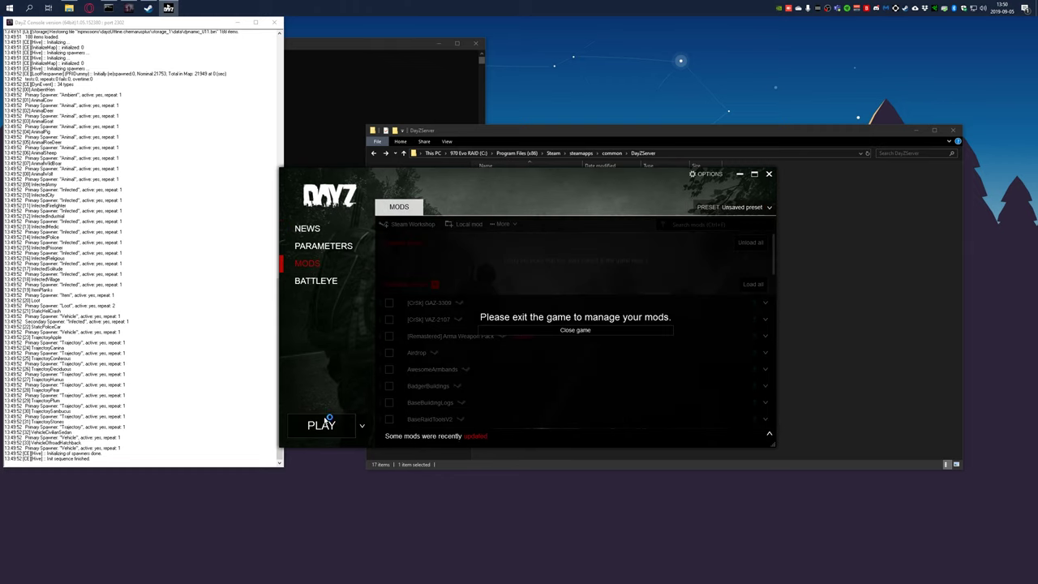